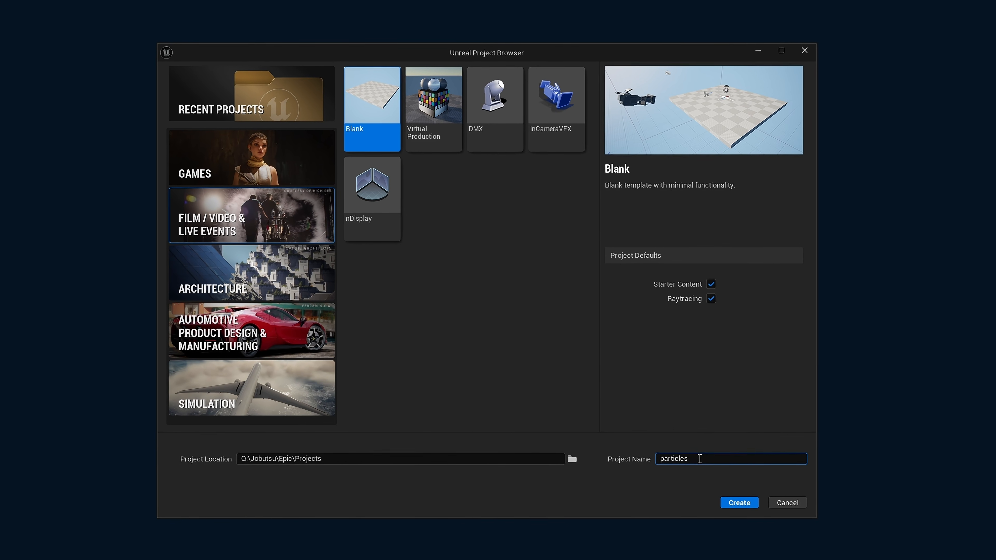
- Name the new blank Film / Video & Live Events project "particles" and create it
{"action": "type", "text": "s"}
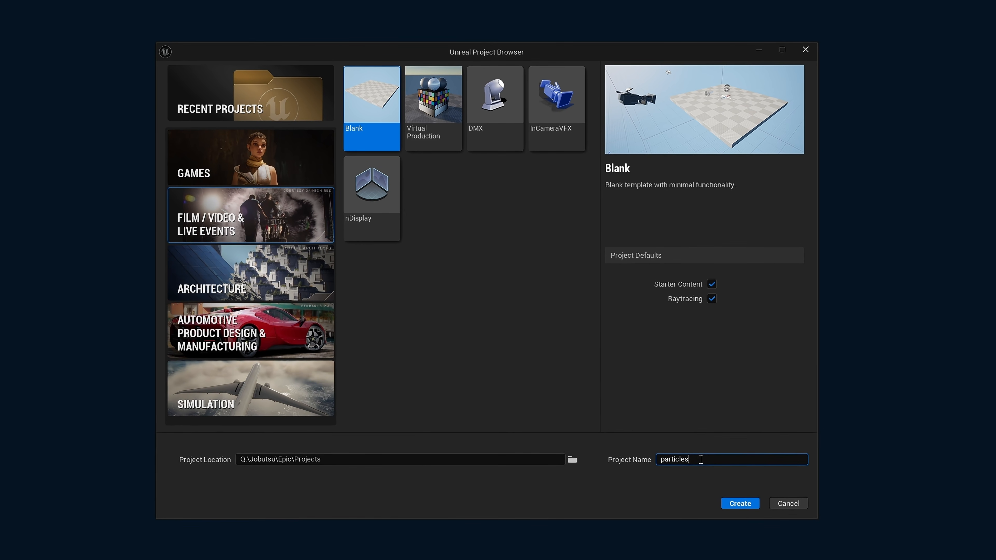
{"action": "left_click", "coordinate": [741, 505]}
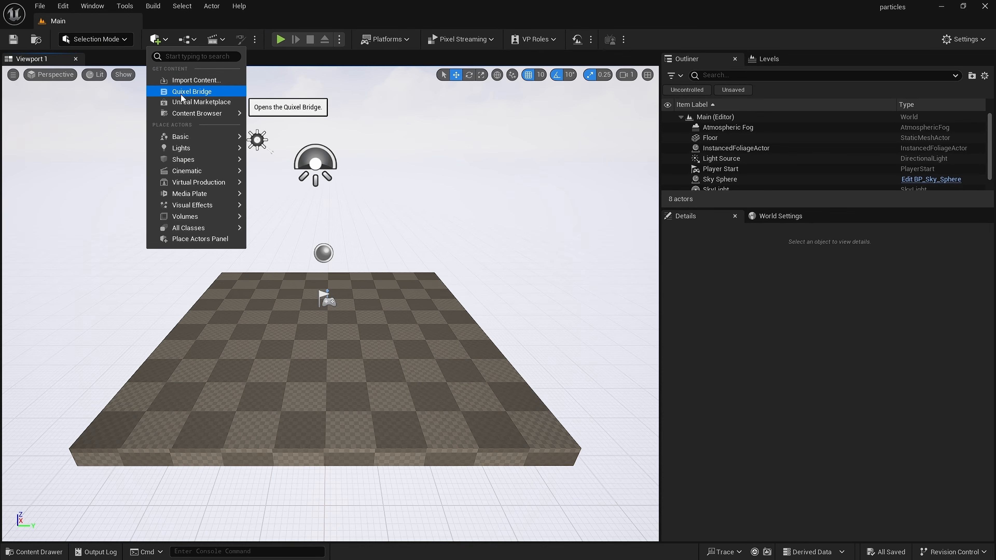
- Open Quixel Bridge and export the local MetaHuman Ada to the project at highest quality
{"action": "left_click", "coordinate": [181, 94]}
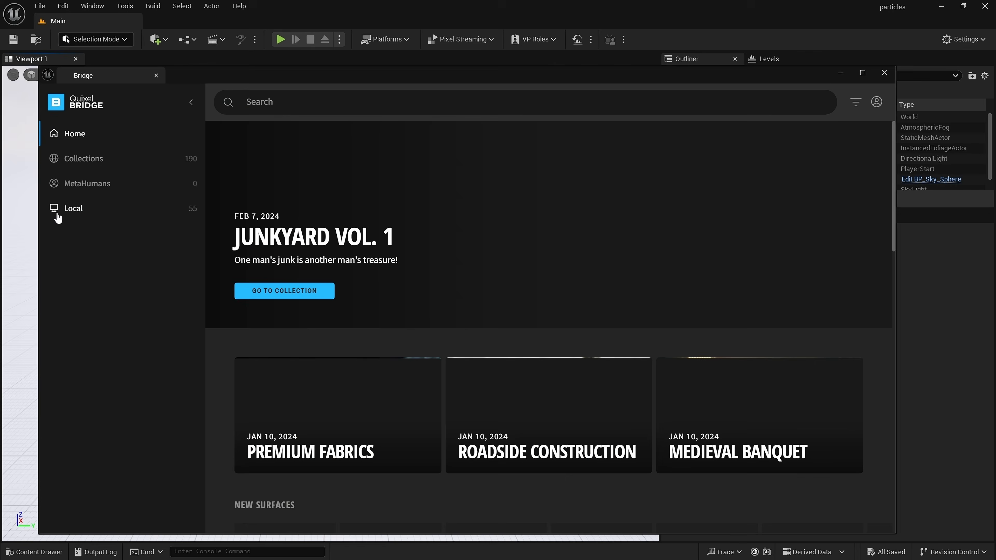
{"action": "left_click", "coordinate": [59, 211]}
{"action": "left_click", "coordinate": [82, 254]}
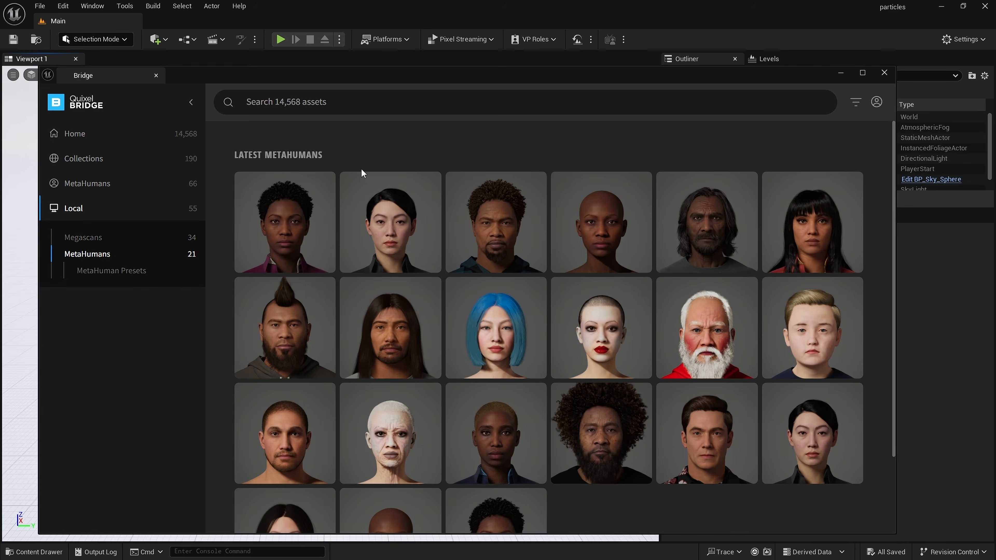
{"action": "mouse_move", "coordinate": [318, 175]}
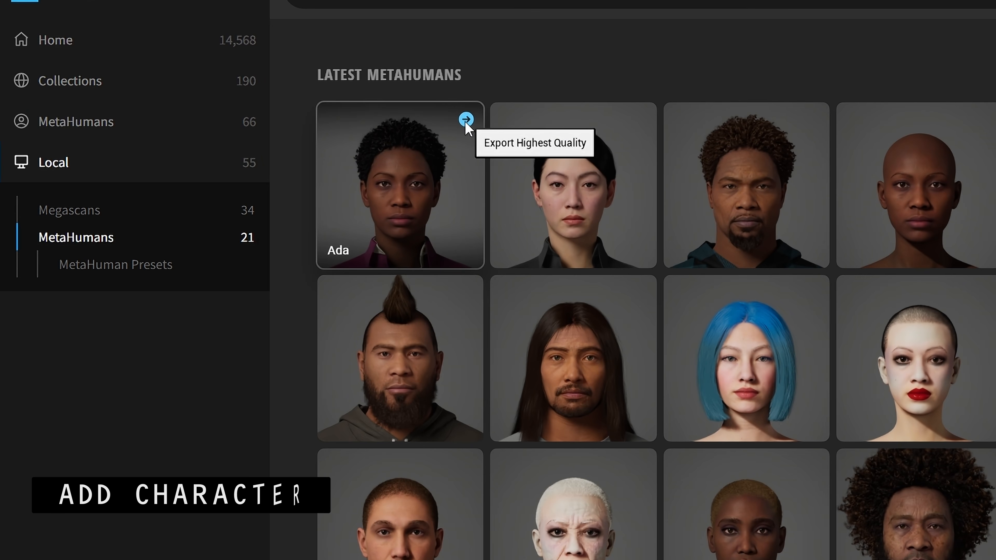
{"action": "left_click", "coordinate": [466, 121]}
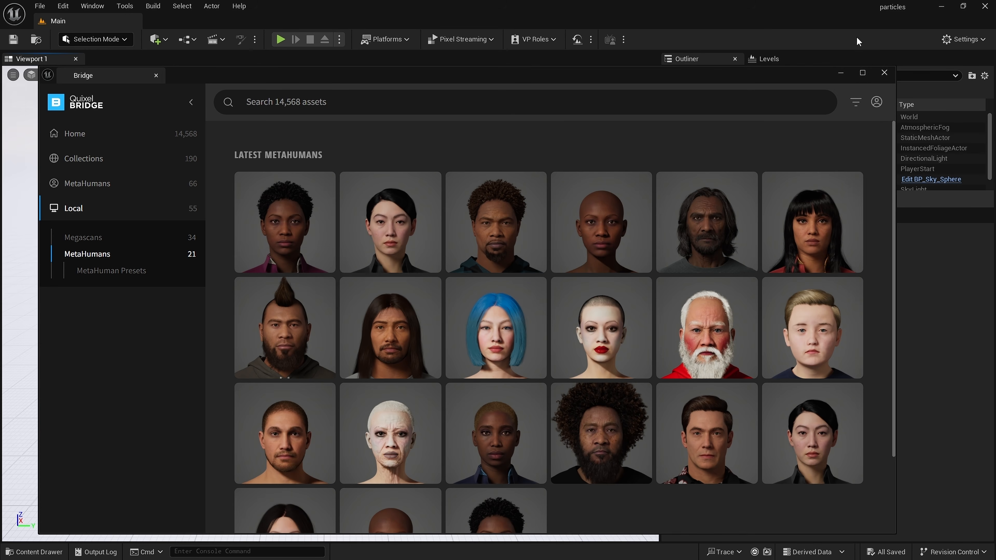
- Close Bridge, open the BP_Ada blueprint from the MetaHumans folder, and enable the missing Groom plugin before closing the blueprint
{"action": "left_click", "coordinate": [884, 73]}
{"action": "left_click", "coordinate": [28, 550]}
{"action": "double_click", "coordinate": [295, 421]}
{"action": "double_click", "coordinate": [296, 421]}
{"action": "double_click", "coordinate": [604, 418]}
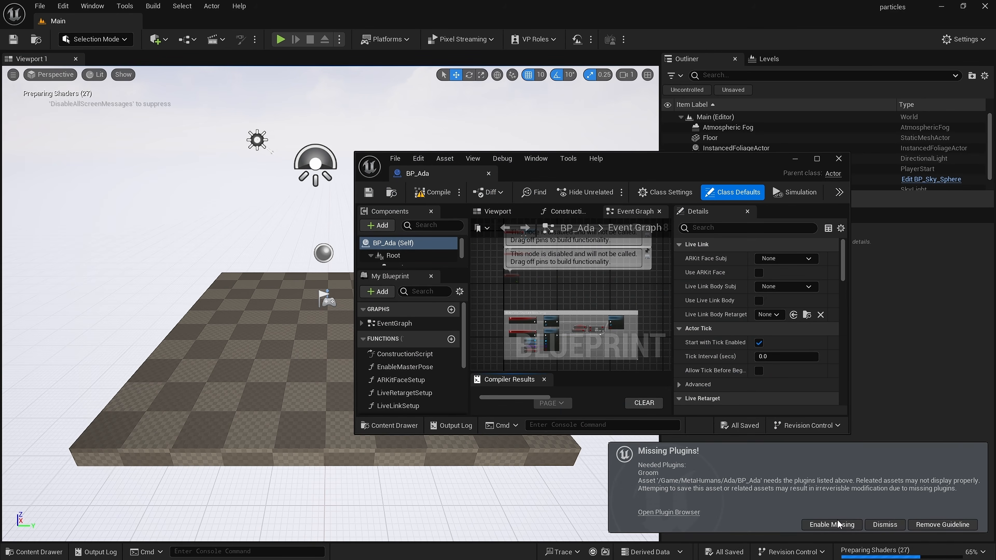
{"action": "left_click", "coordinate": [838, 524]}
{"action": "left_click", "coordinate": [838, 159]}
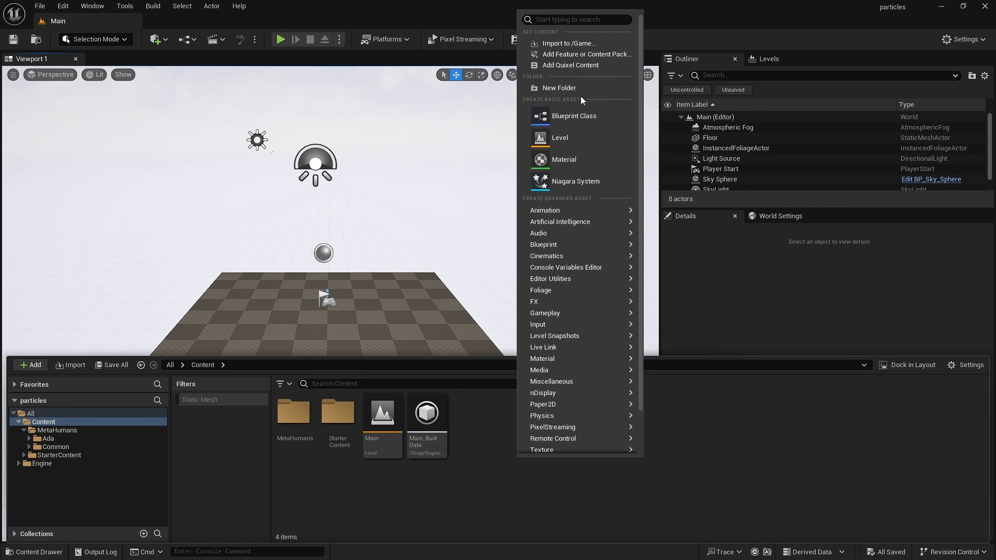
- Create a new folder named FX in the project's Content folder
{"action": "left_click", "coordinate": [582, 88]}
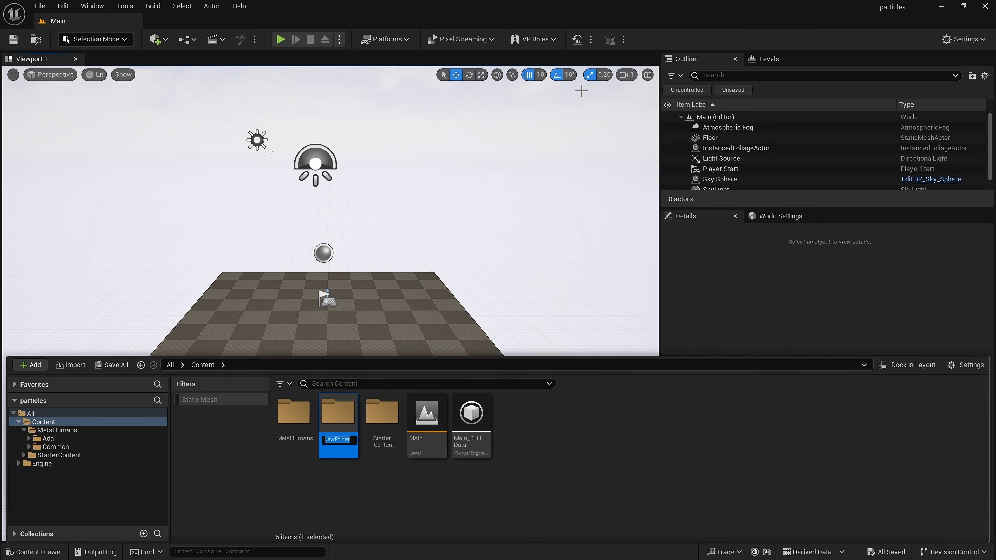
{"action": "key", "text": "BackSpace"}
{"action": "key", "text": "Return"}
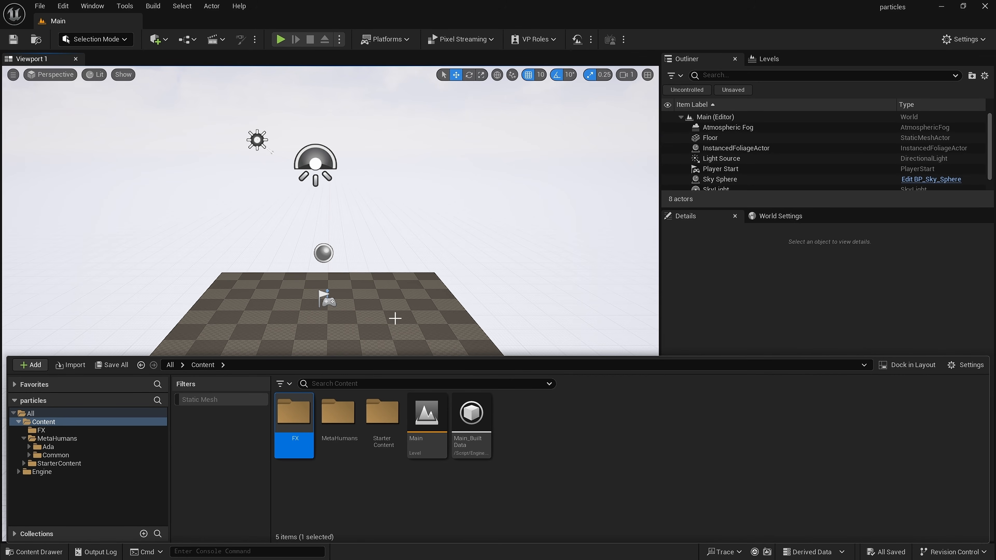
- Create a Niagara System named FaceFX in the FX folder, based on the SingleLoopingParticle template emitter
{"action": "double_click", "coordinate": [288, 419]}
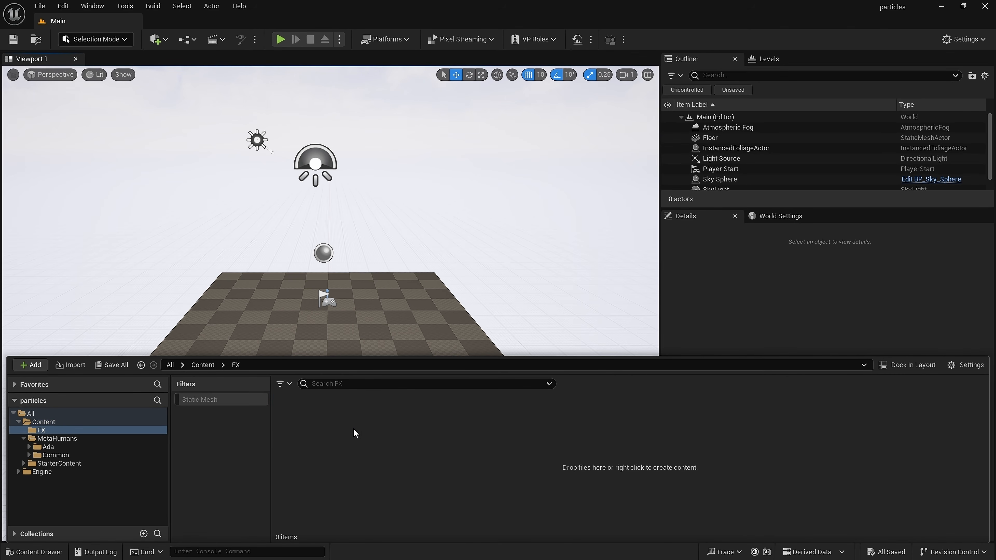
{"action": "right_click", "coordinate": [353, 428]}
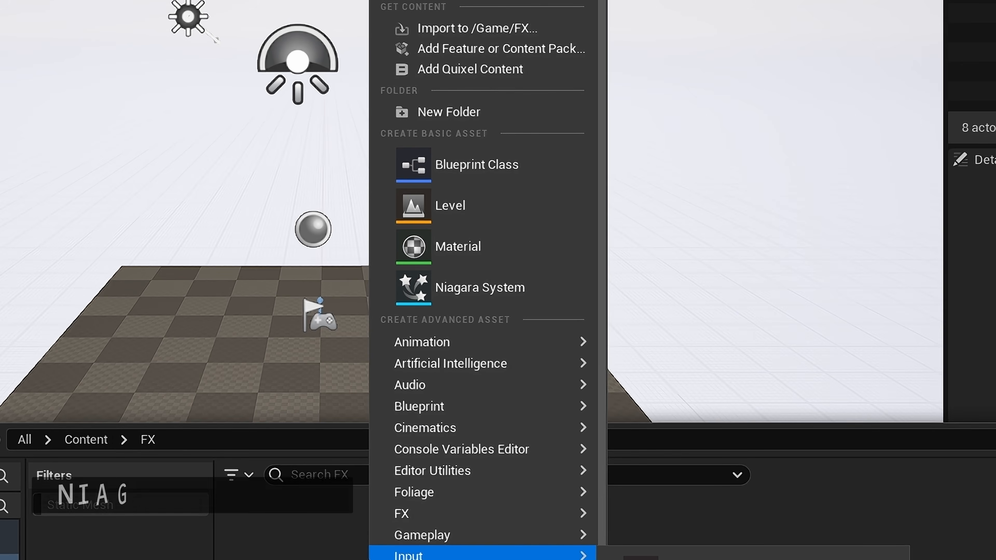
{"action": "left_click", "coordinate": [464, 291]}
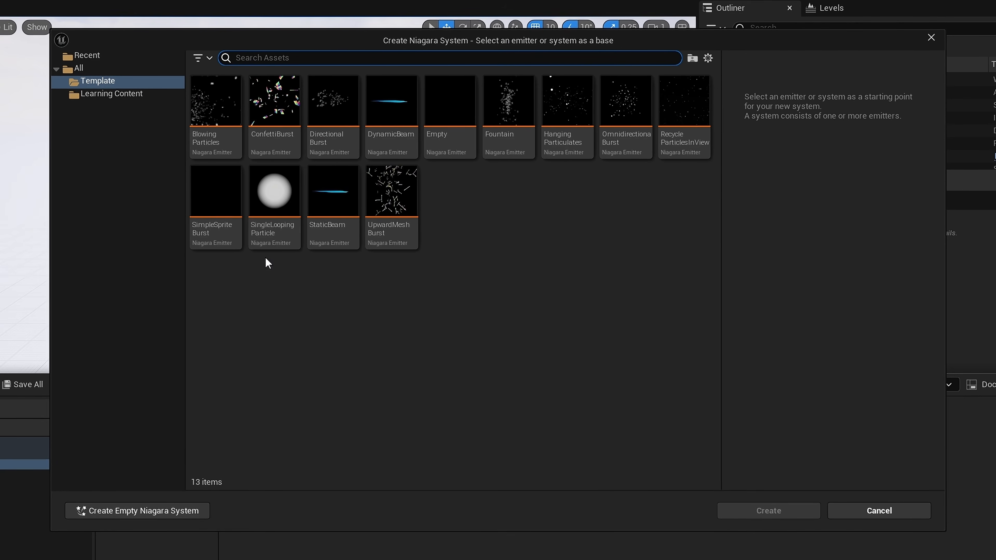
{"action": "mouse_move", "coordinate": [315, 247]}
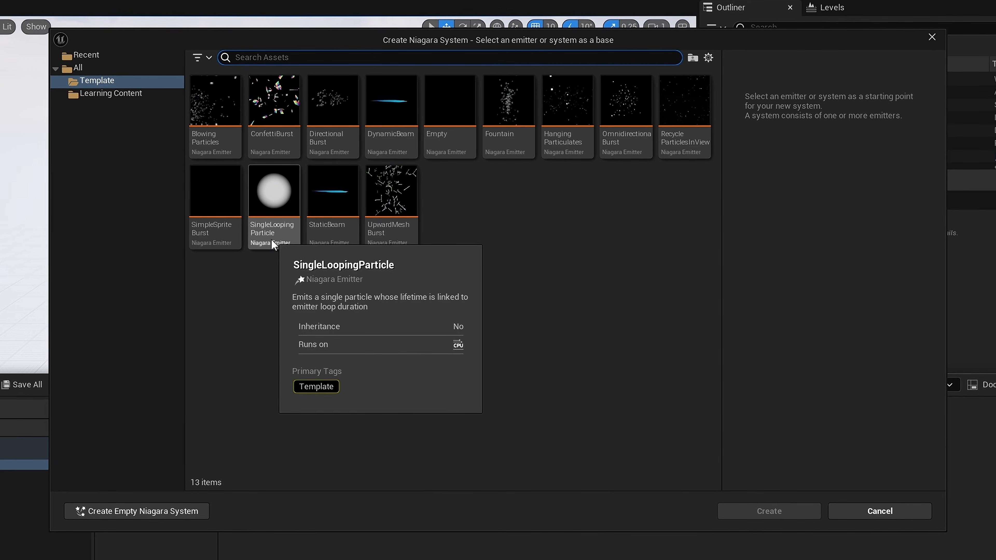
{"action": "left_click", "coordinate": [271, 240]}
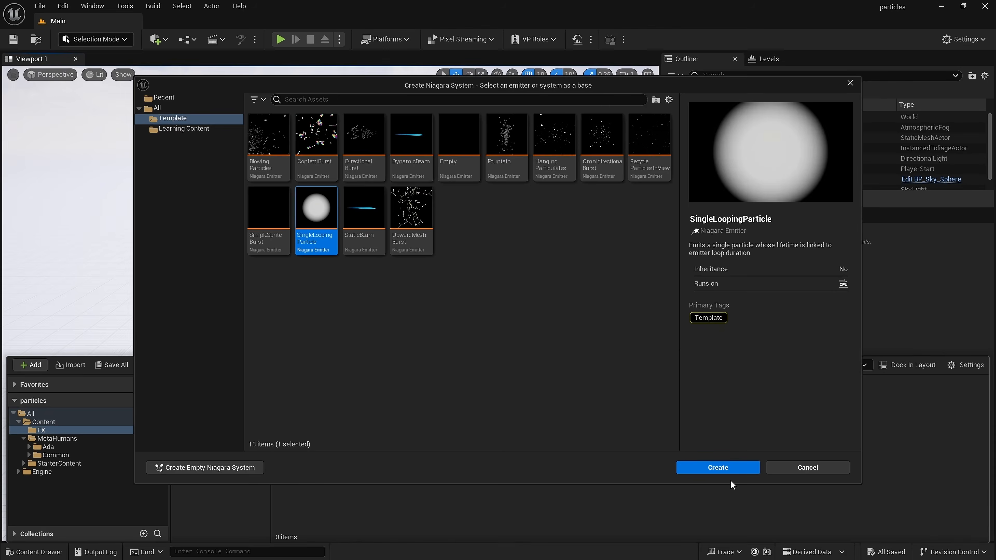
{"action": "left_click", "coordinate": [718, 467]}
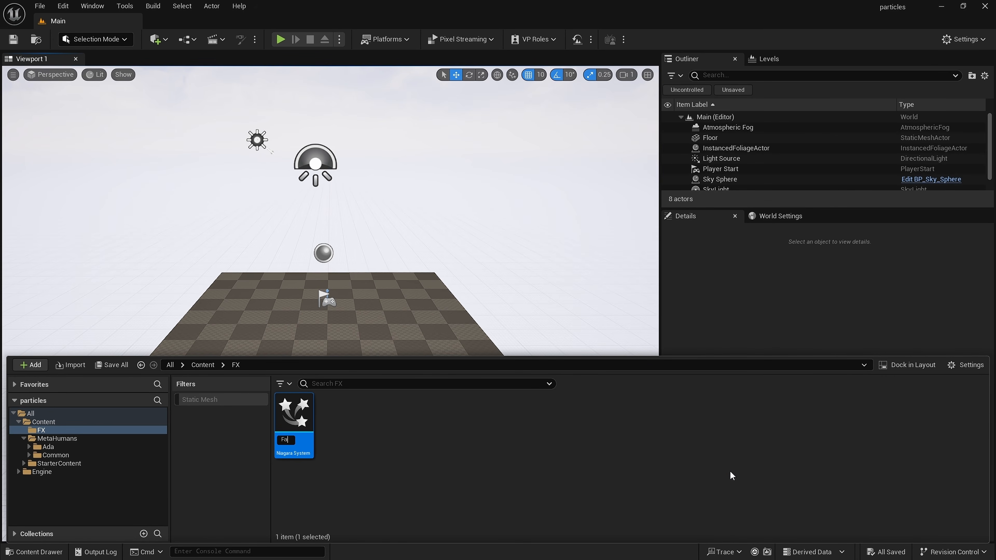
{"action": "type", "text": "FaceFX"}
{"action": "key", "text": "Return"}
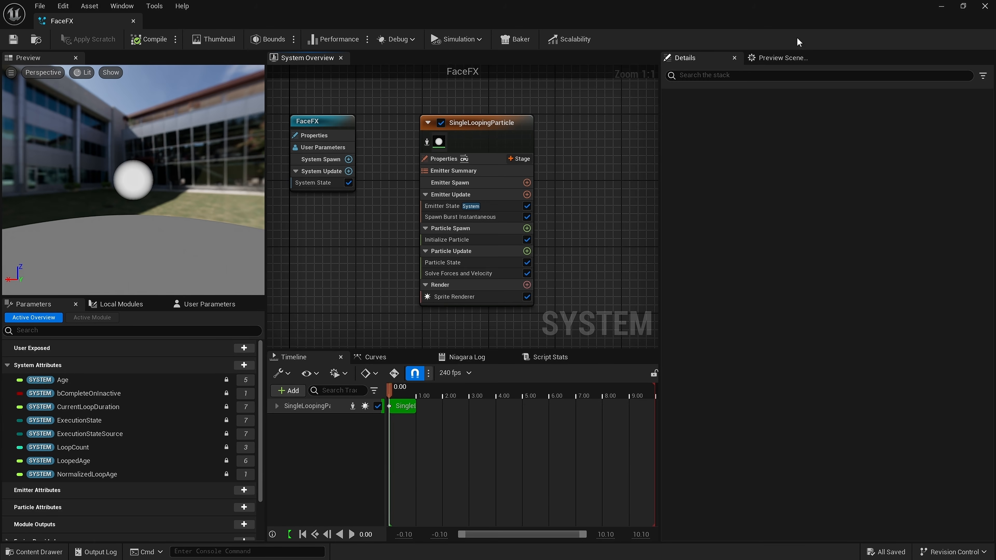
- Hide the environment in the preview scene settings and set the environment color to near-black, sRGB hex 1A1A1AFF
{"action": "left_click", "coordinate": [778, 59]}
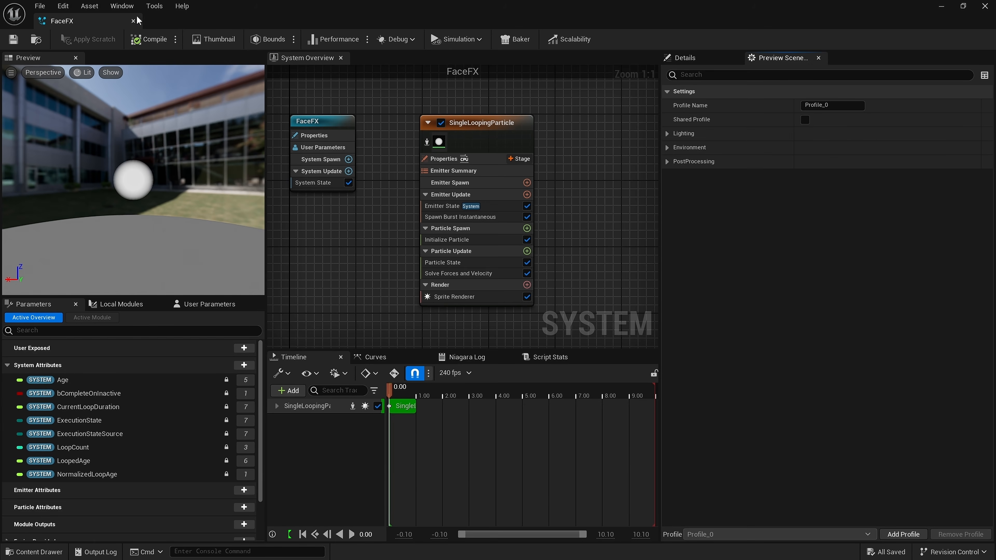
{"action": "left_click", "coordinate": [122, 6]}
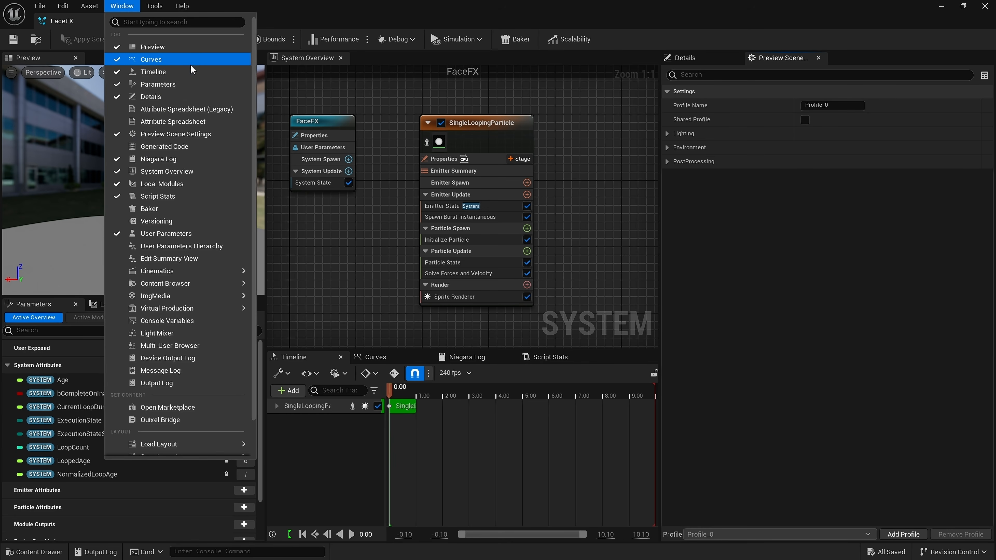
{"action": "left_click", "coordinate": [790, 61]}
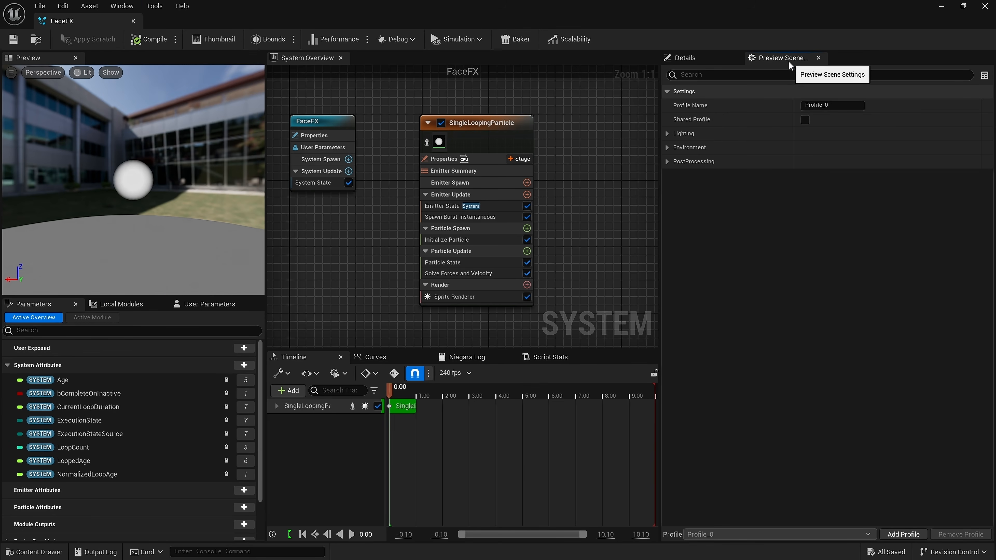
{"action": "left_click", "coordinate": [666, 148]}
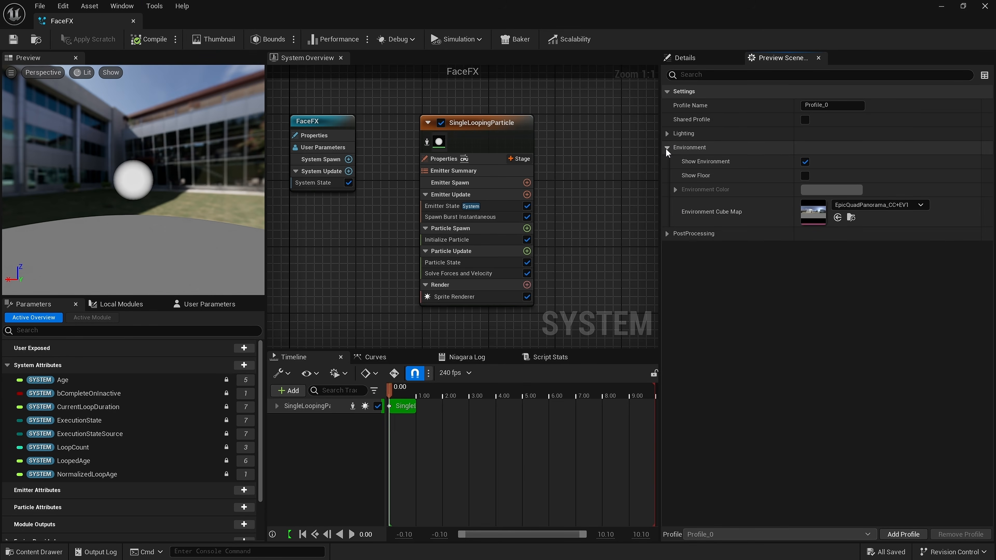
{"action": "left_click", "coordinate": [531, 275]}
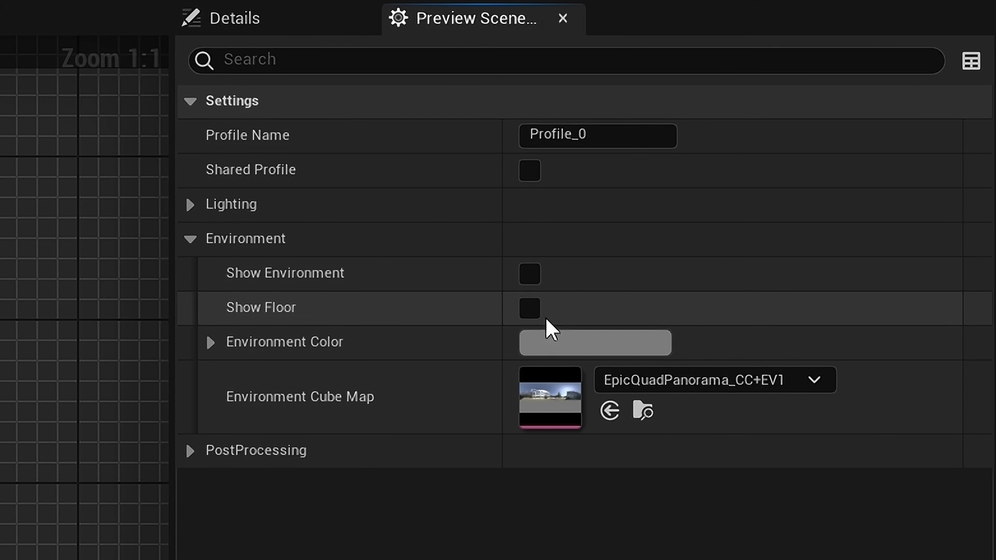
{"action": "left_click", "coordinate": [549, 349]}
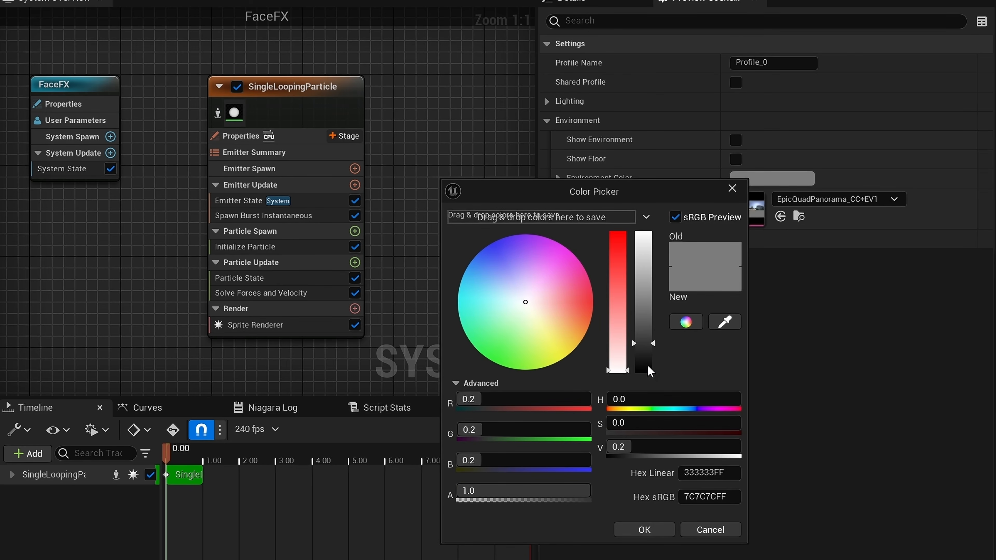
{"action": "left_click_drag", "start_coordinate": [649, 371], "coordinate": [654, 371]}
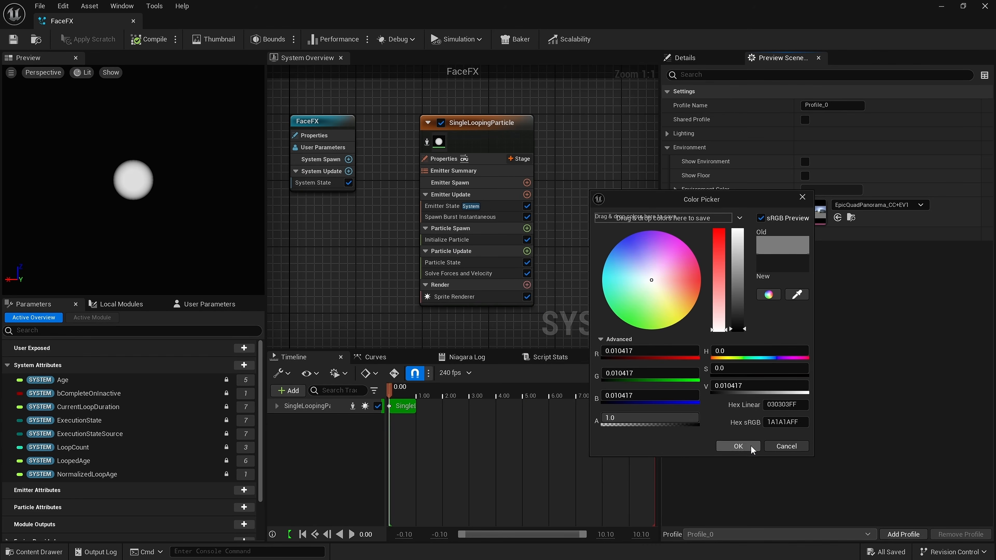
{"action": "left_click", "coordinate": [747, 447]}
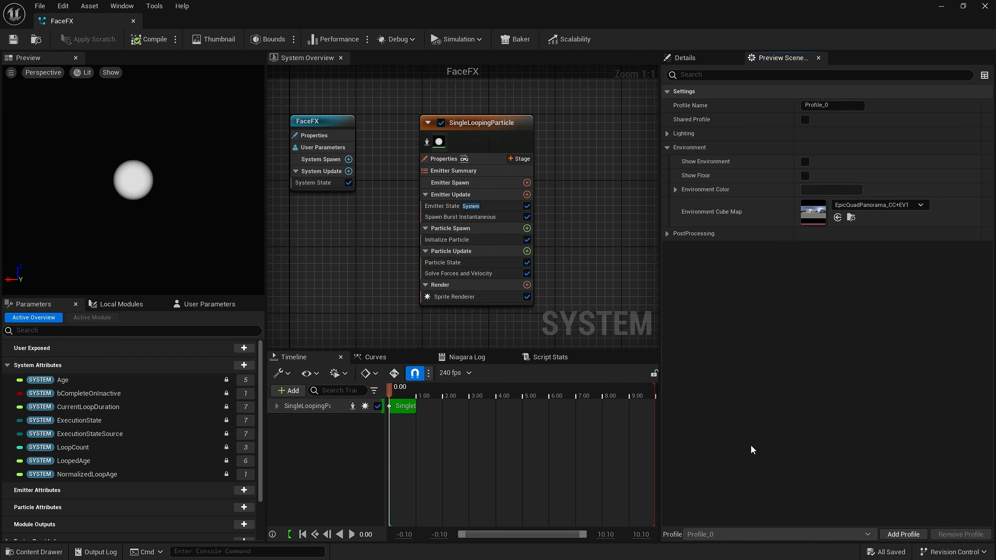
- In the SingleLoopingParticle emitter properties, enable Local Space and set the Sim Target to GPUCompute Sim
{"action": "left_click", "coordinate": [487, 122]}
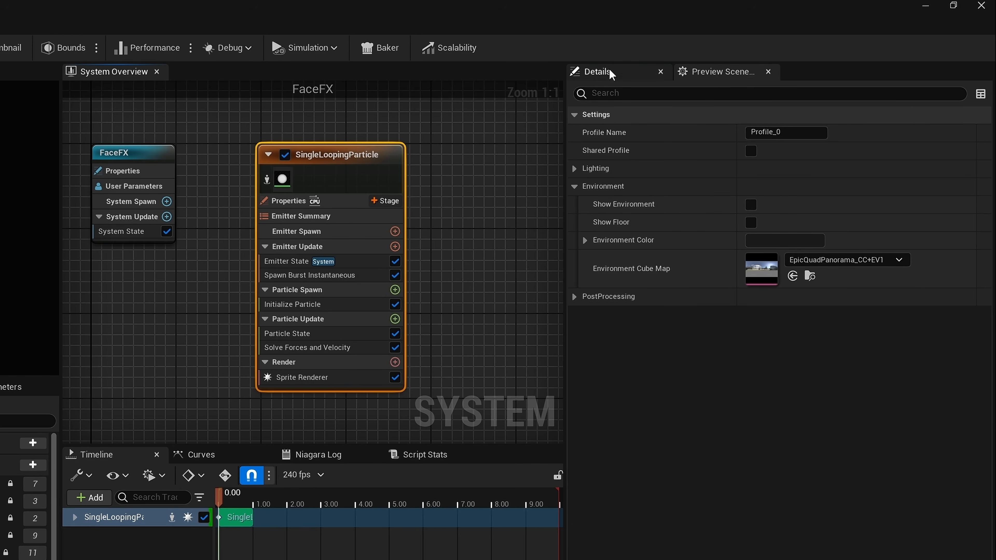
{"action": "left_click", "coordinate": [610, 73]}
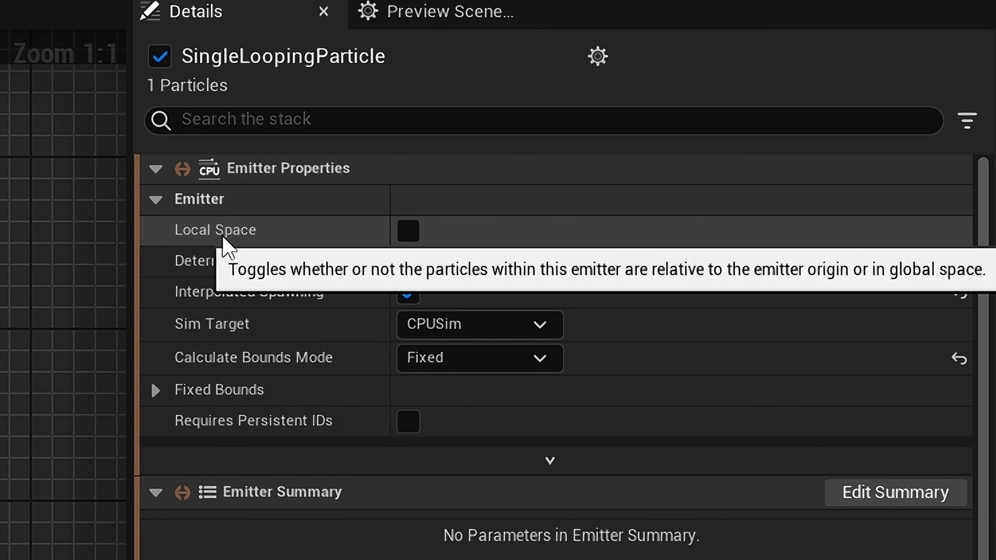
{"action": "left_click", "coordinate": [411, 237]}
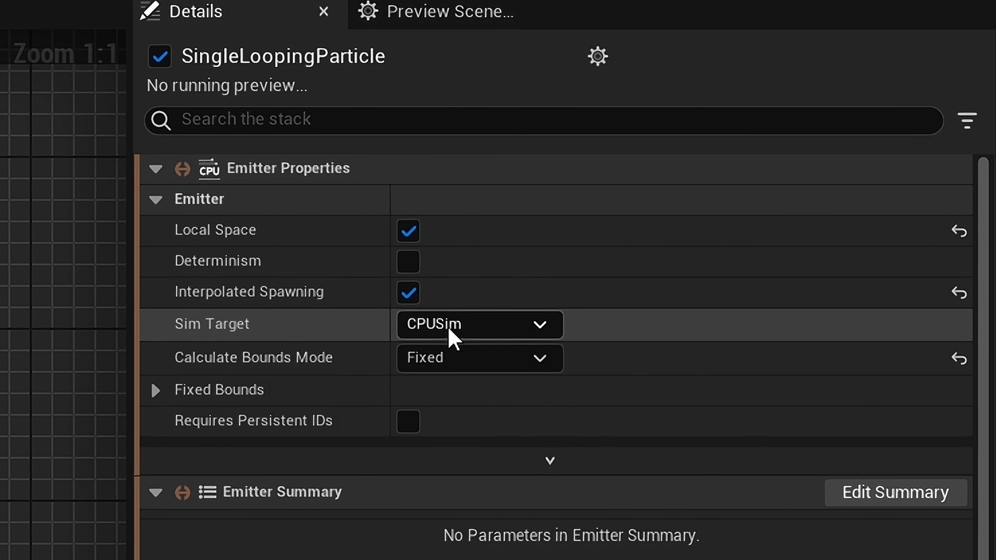
{"action": "left_click", "coordinate": [457, 333]}
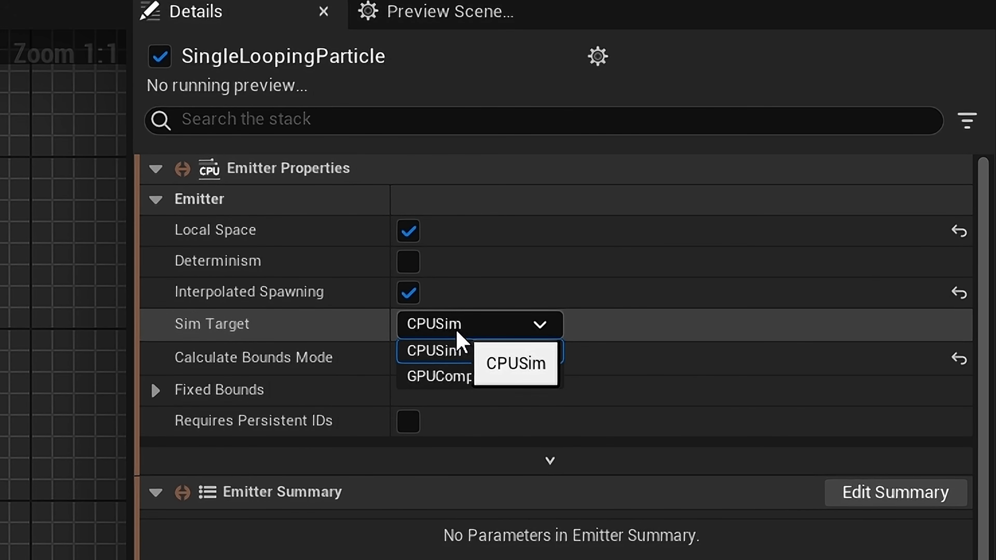
{"action": "left_click", "coordinate": [459, 379]}
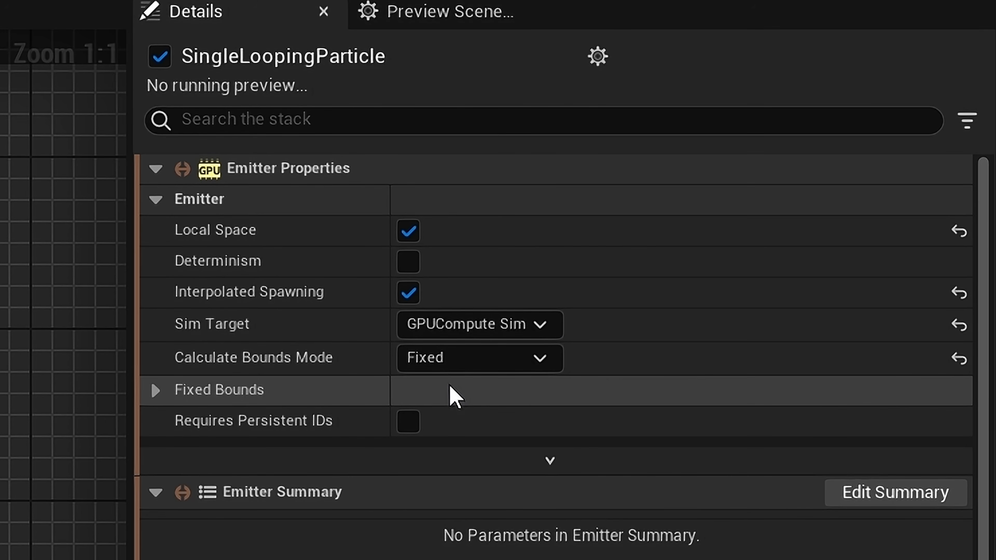
- Set the emitter's Fixed Bounds minimum to -500 on all three axes
{"action": "left_click", "coordinate": [156, 390]}
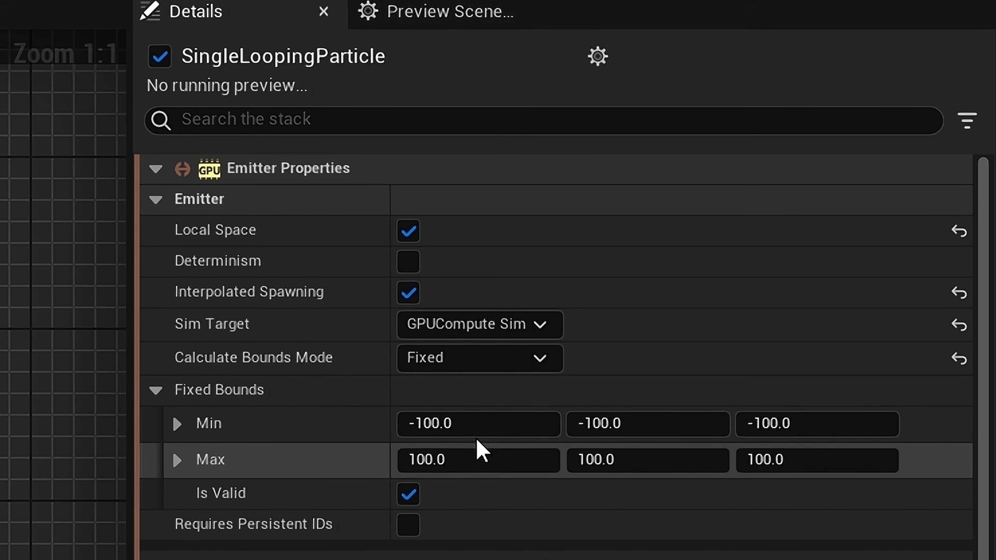
{"action": "left_click", "coordinate": [481, 432]}
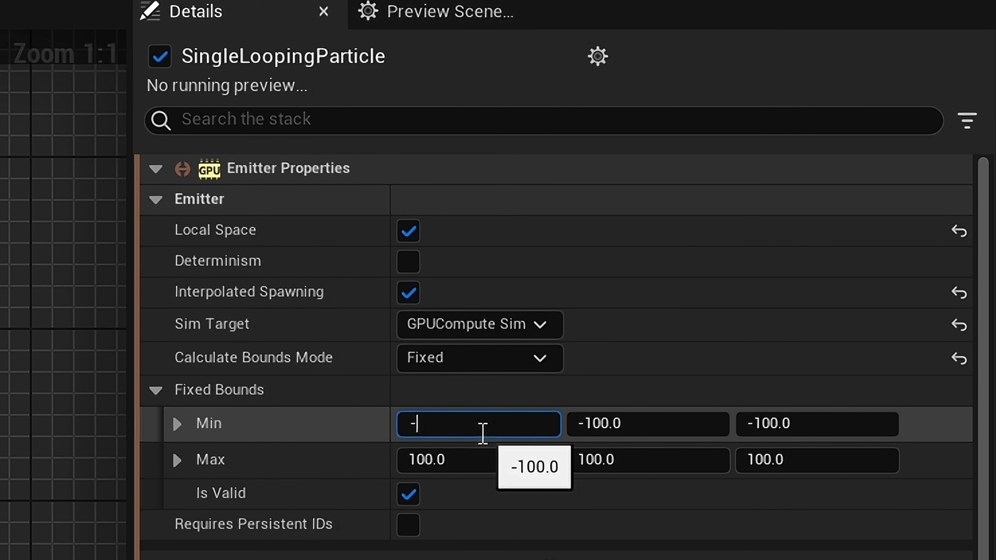
{"action": "key", "text": "Return"}
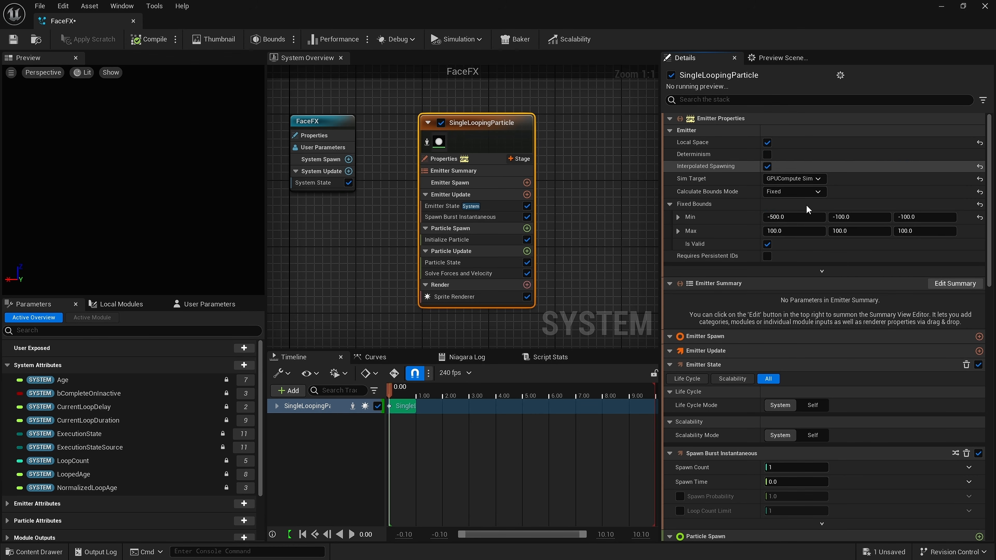
{"action": "left_click", "coordinate": [657, 426]}
{"action": "key", "text": "BackSpace"}
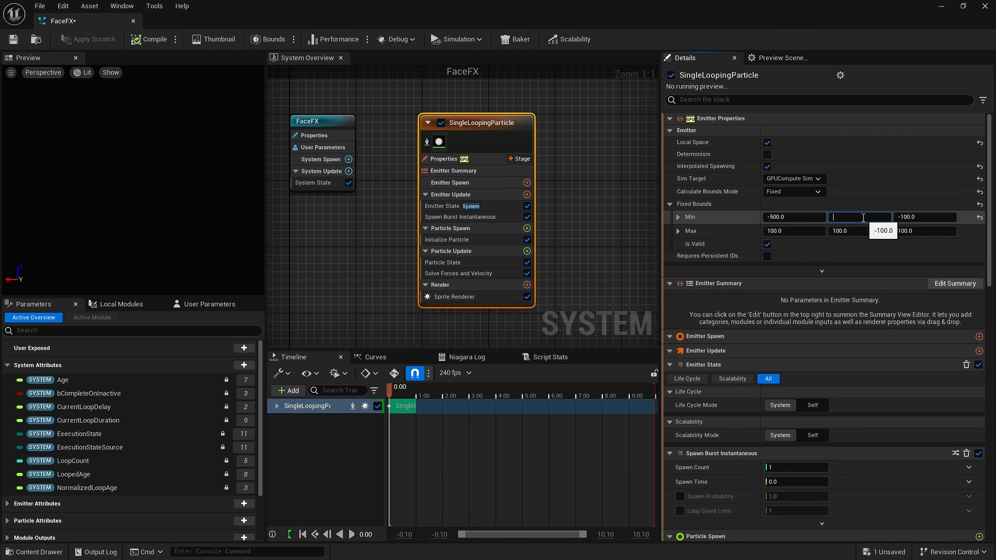
{"action": "type", "text": "-500"}
{"action": "left_click", "coordinate": [907, 218]}
{"action": "type", "text": "-500"}
- Set the emitter's Fixed Bounds maximum to 500 on all three axes
{"action": "left_click", "coordinate": [809, 232]}
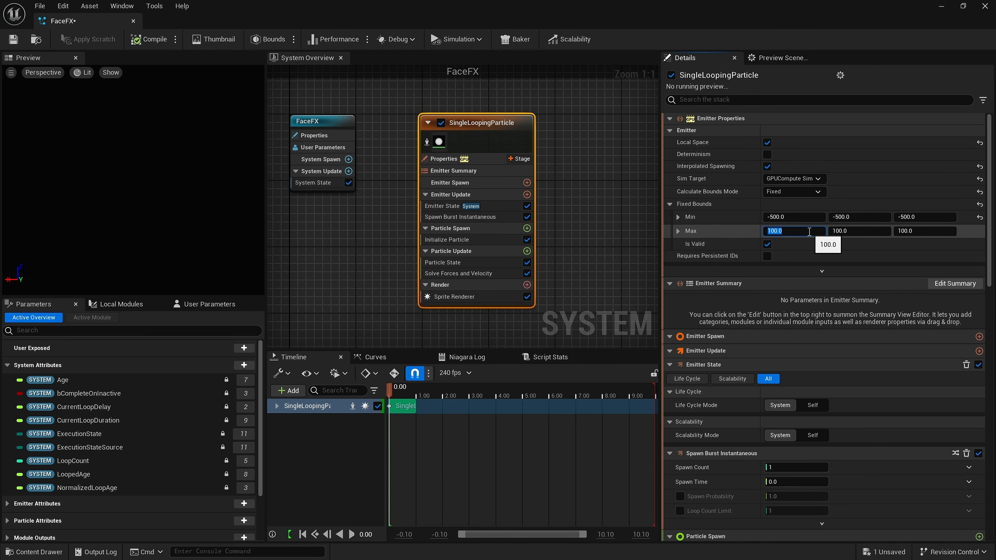
{"action": "left_click", "coordinate": [854, 231]}
{"action": "type", "text": "50"}
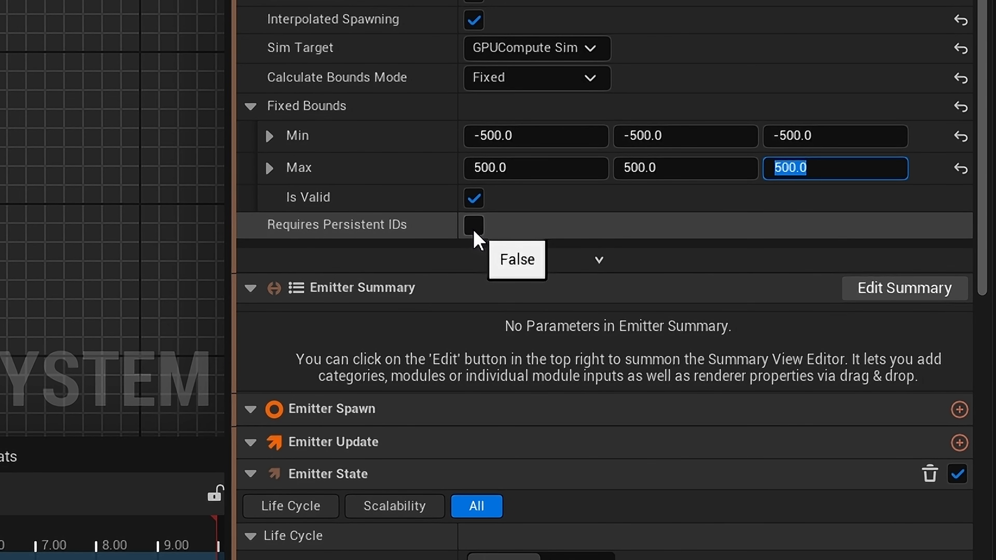
- Enable Requires Persistent IDs in the emitter properties and save the FaceFX system
{"action": "mouse_move", "coordinate": [388, 223]}
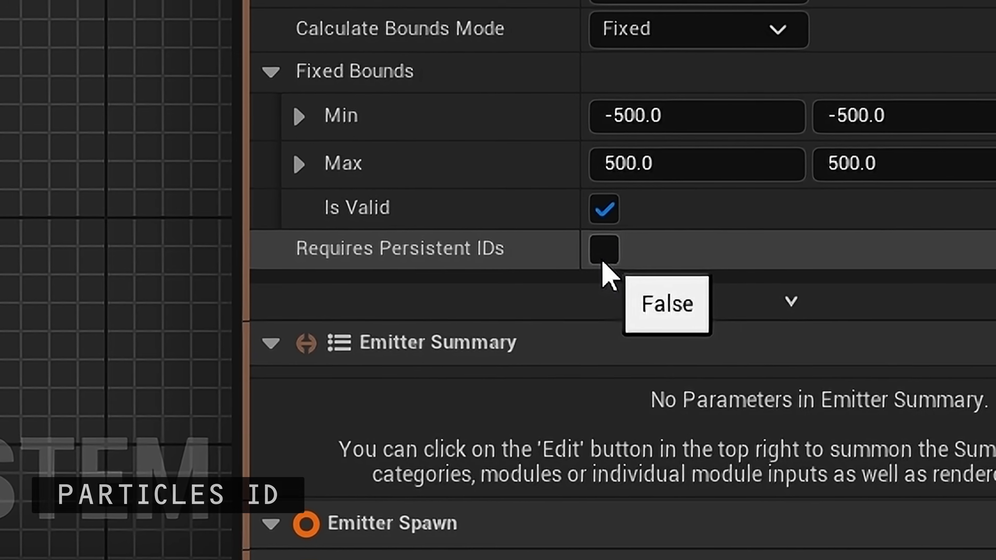
{"action": "left_click", "coordinate": [474, 232]}
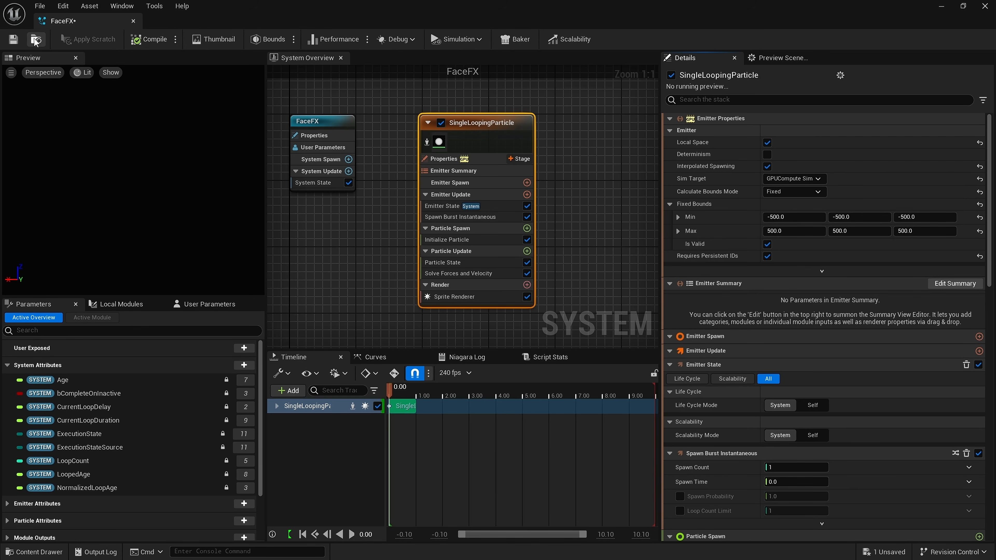
{"action": "left_click", "coordinate": [14, 40]}
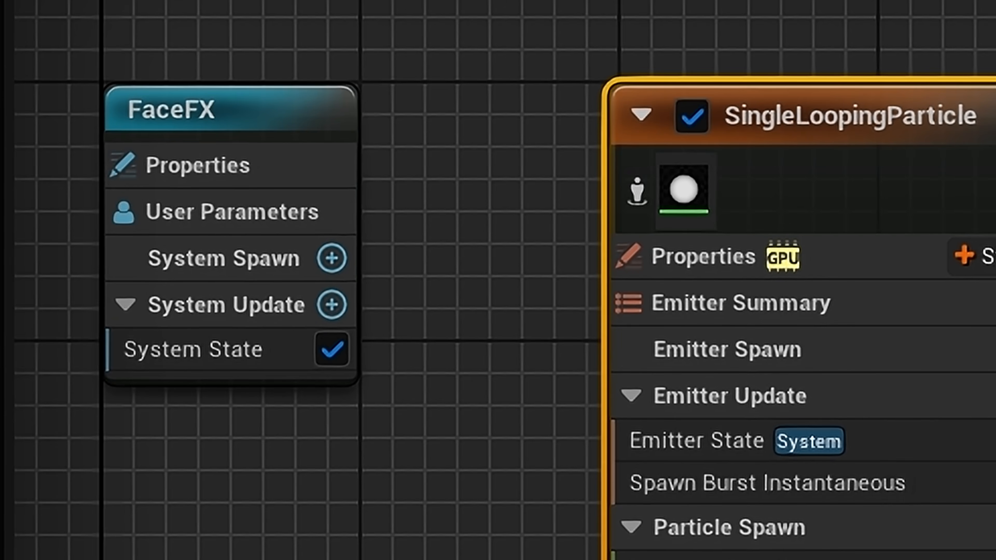
- Set the FaceFX system's Loop Behavior to Once and disable Kill Particles When Lifetime Has Elapsed in the emitter's Particle State module
{"action": "left_click", "coordinate": [192, 114]}
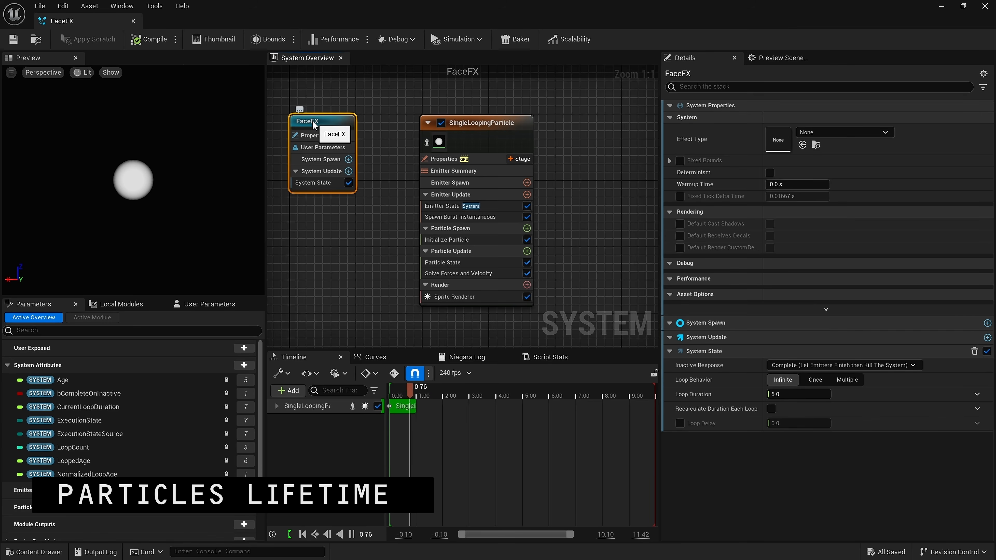
{"action": "left_click", "coordinate": [818, 381]}
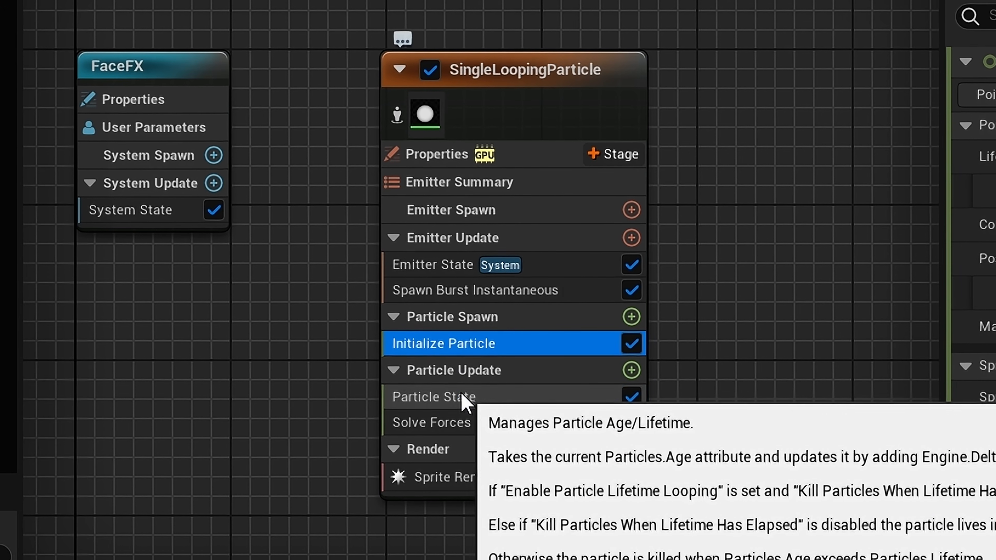
{"action": "left_click", "coordinate": [465, 400]}
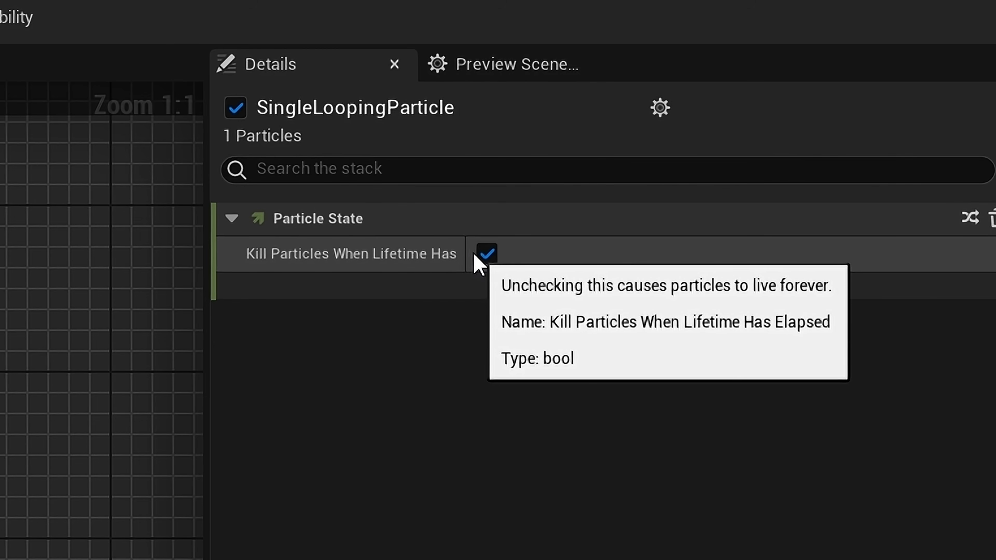
{"action": "left_click", "coordinate": [486, 254]}
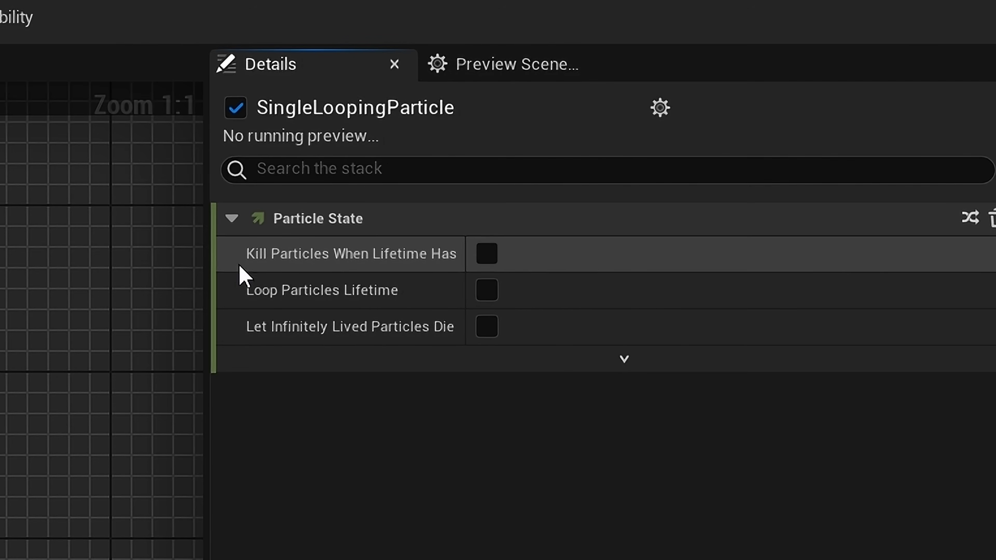
{"action": "left_click_drag", "start_coordinate": [206, 277], "coordinate": [22, 308]}
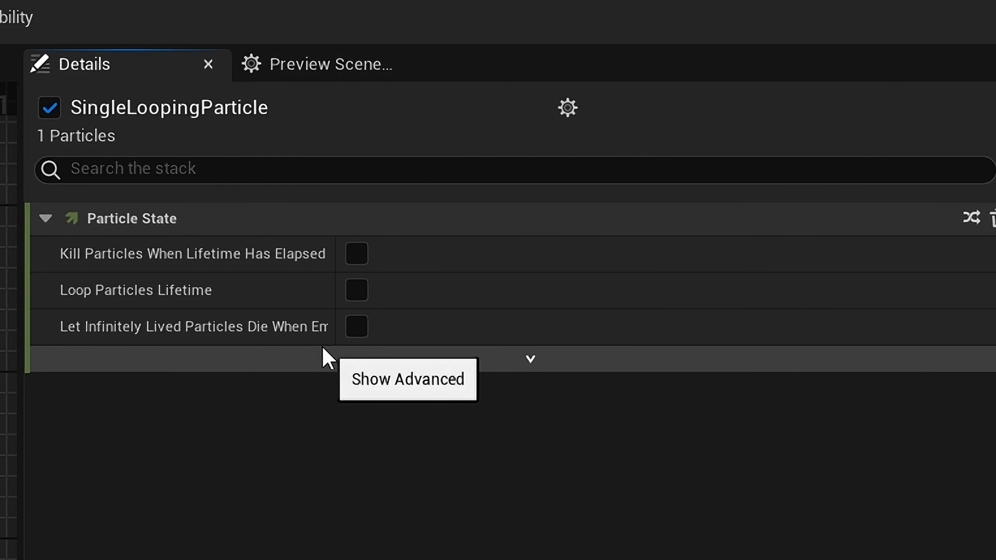
{"action": "left_click_drag", "start_coordinate": [21, 508], "coordinate": [457, 493]}
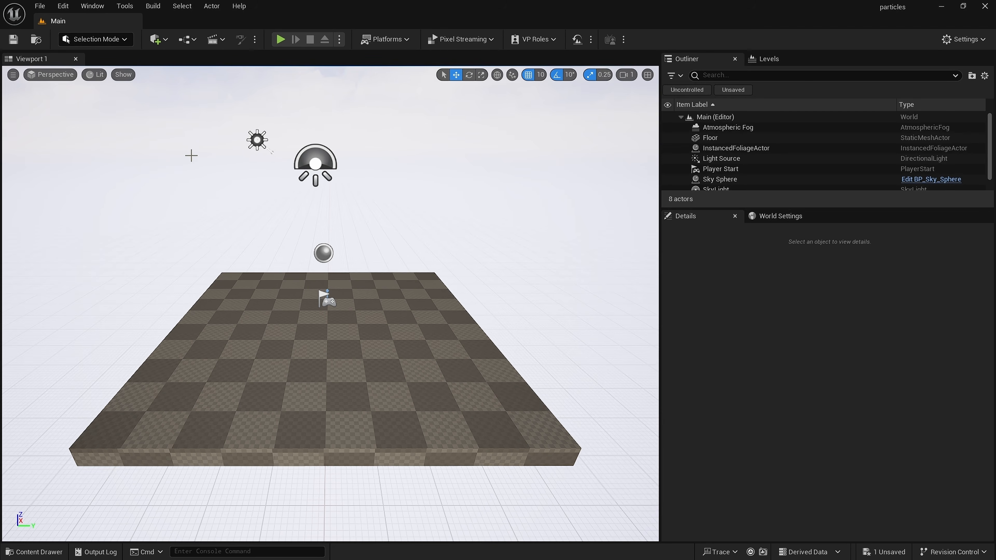
- Create a level named FX_Scene in the FX folder and save it together with the FaceFX asset
{"action": "left_click", "coordinate": [34, 552]}
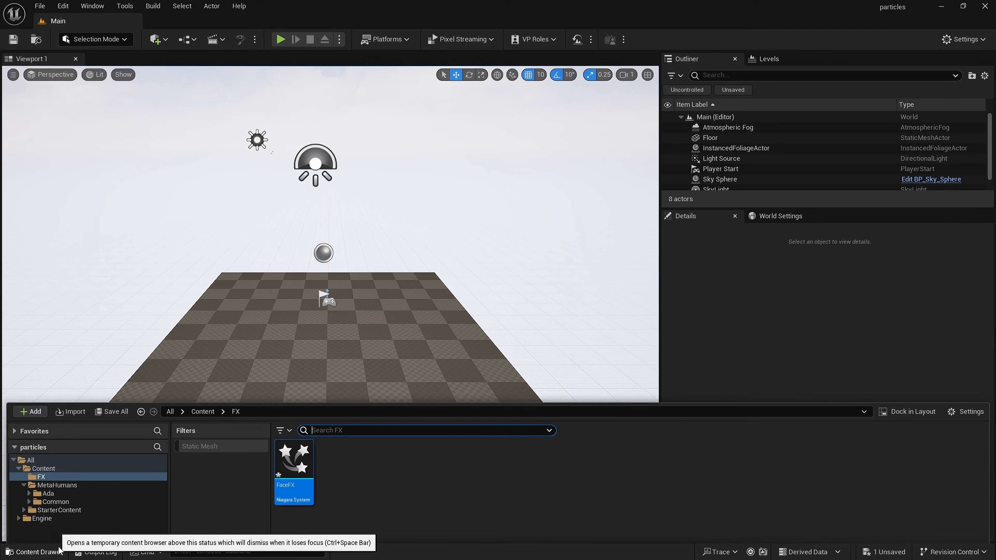
{"action": "right_click", "coordinate": [334, 466]}
{"action": "left_click", "coordinate": [418, 139]}
{"action": "key", "text": "BackSpace"}
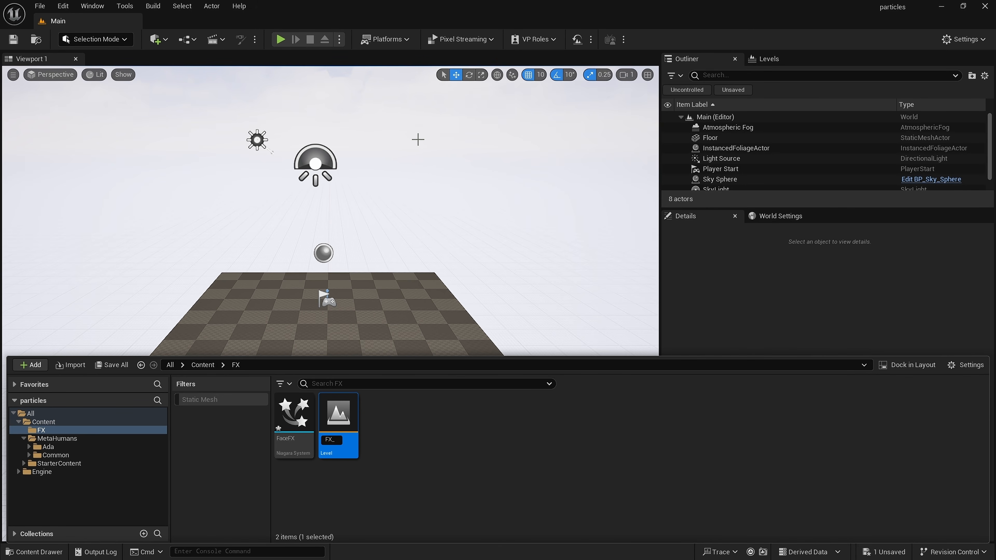
{"action": "type", "text": "FX_Scene"}
{"action": "key", "text": "Return"}
{"action": "key", "text": "ctrl+shift+s"}
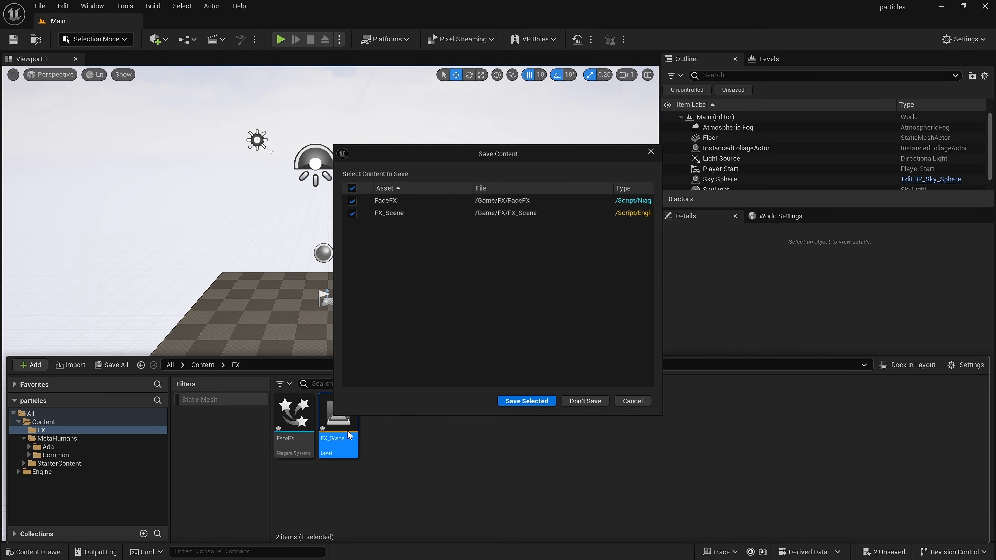
{"action": "left_click", "coordinate": [513, 403]}
- Place the FaceFX system in the FX_Scene level and switch the viewport to Unlit
{"action": "left_click_drag", "start_coordinate": [294, 411], "coordinate": [335, 312]}
{"action": "left_click", "coordinate": [96, 74]}
{"action": "left_click", "coordinate": [112, 129]}
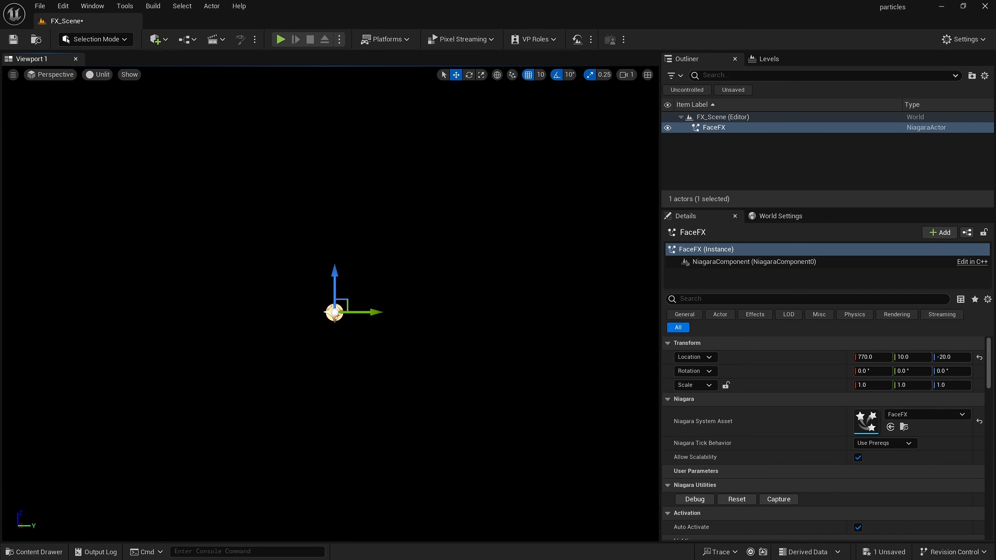
- Reset the FaceFX actor's location to the origin and frame the actor in the viewport
{"action": "left_click", "coordinate": [979, 357]}
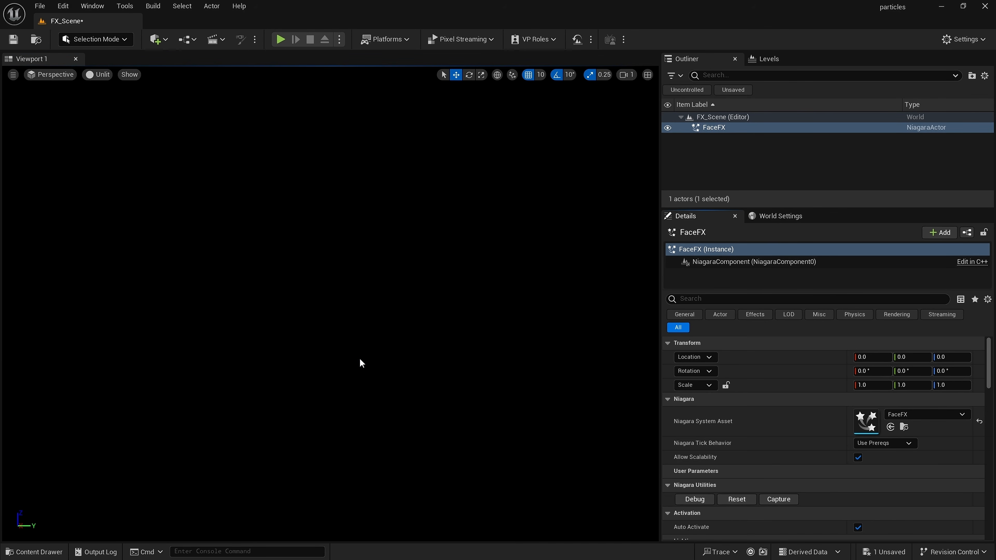
{"action": "key", "text": "f"}
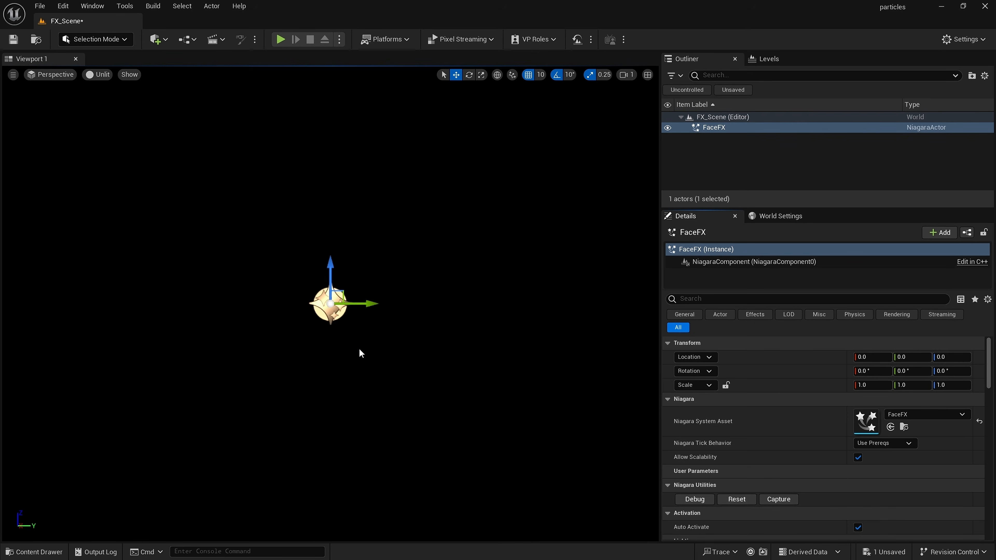
{"action": "left_click", "coordinate": [935, 116]}
{"action": "left_click", "coordinate": [714, 131]}
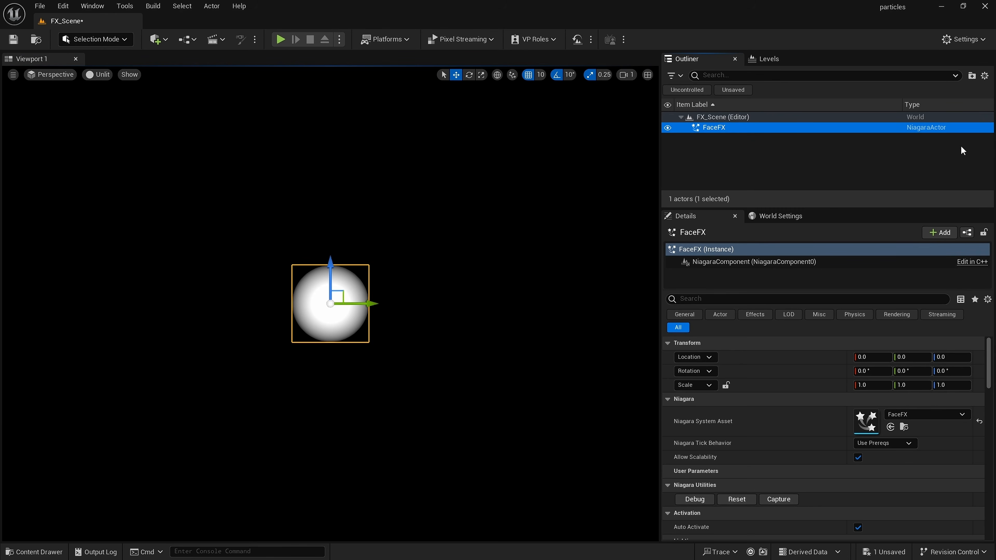
- Open the Debug HUD from the FaceFX system editor and enable the Debug Overview
{"action": "double_click", "coordinate": [868, 428]}
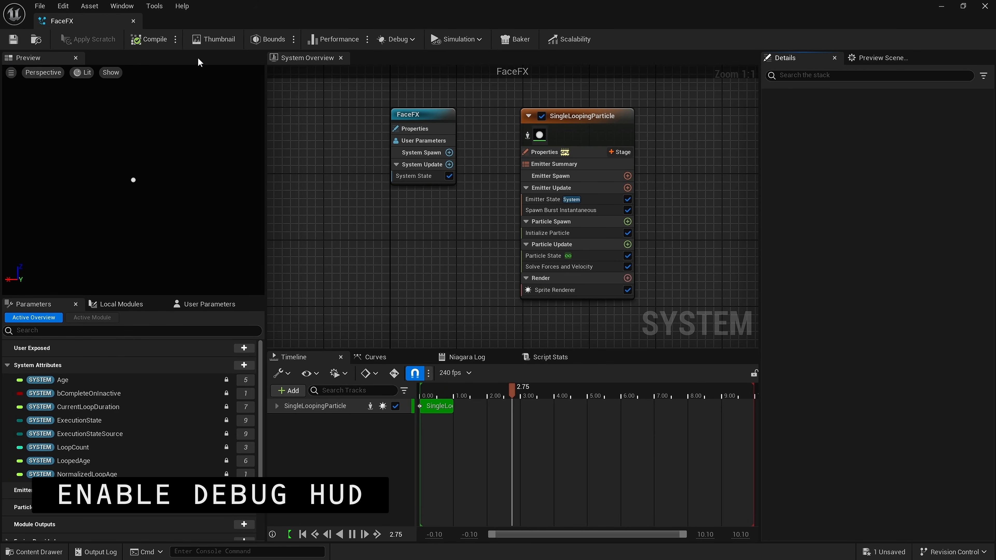
{"action": "left_click", "coordinate": [394, 39]}
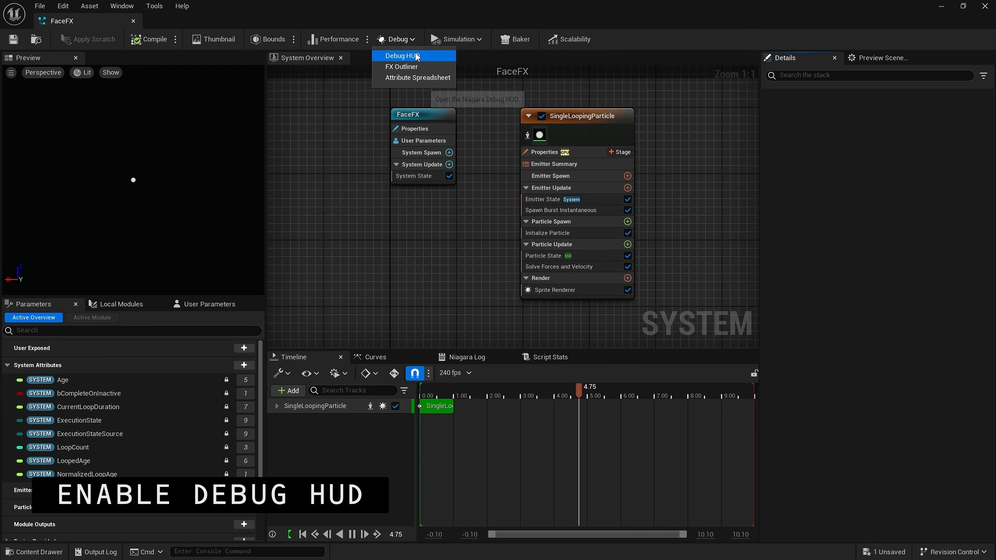
{"action": "left_click", "coordinate": [416, 56]}
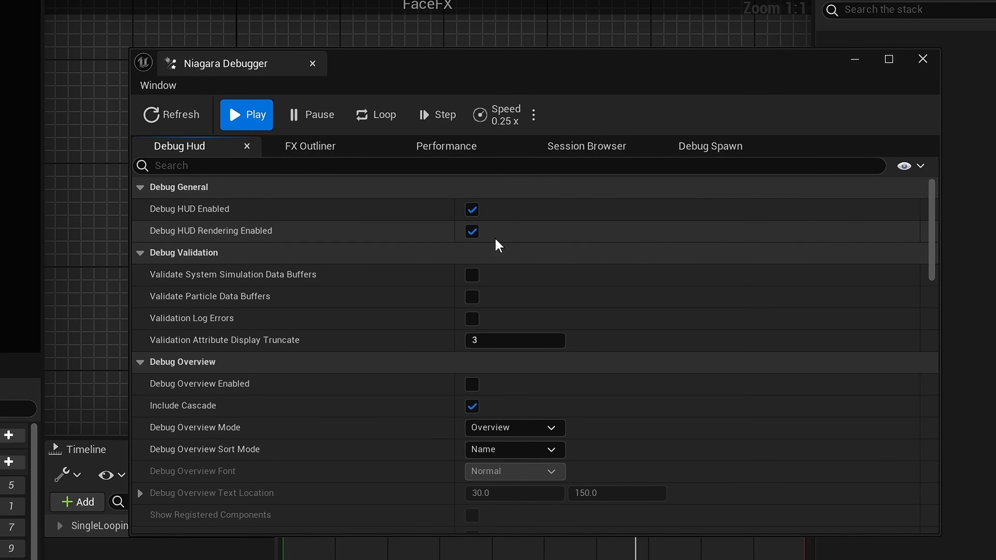
{"action": "left_click", "coordinate": [472, 386]}
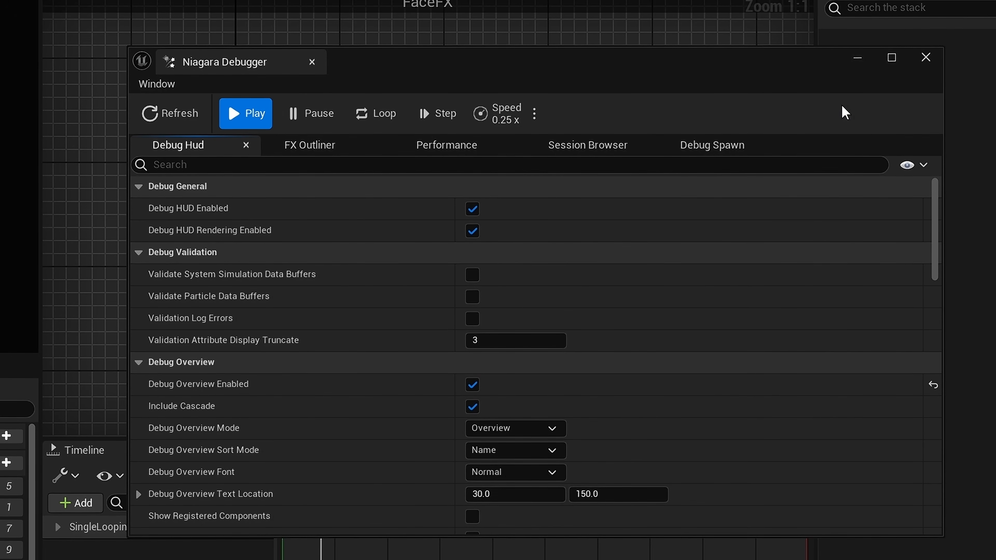
- Set the System Debug, System Emitter and Data Interface Verbosity to Verbose, then minimize the debugger and the FaceFX editor
{"action": "scroll", "coordinate": [595, 484], "scroll_direction": "down", "scroll_amount": 3}
{"action": "scroll", "coordinate": [594, 474], "scroll_direction": "down", "scroll_amount": 12}
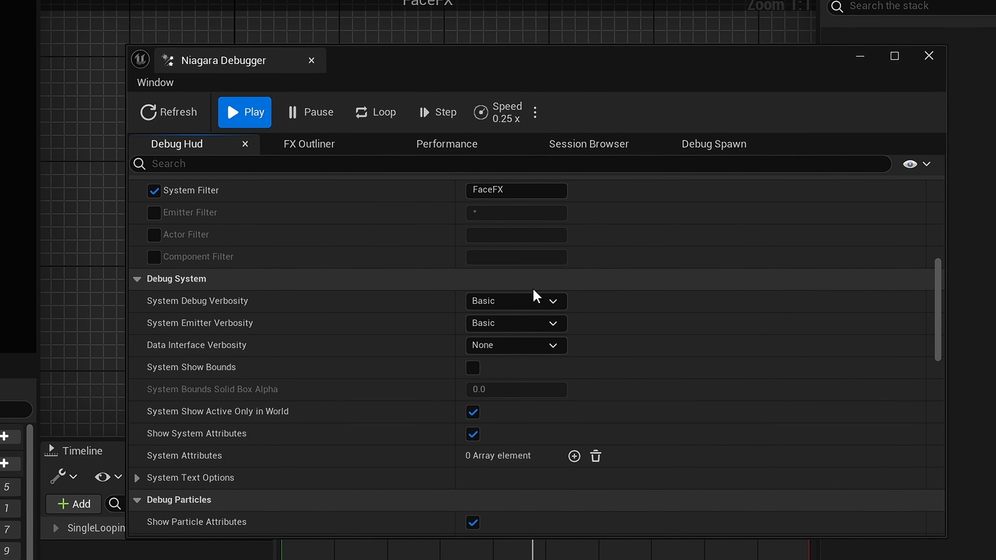
{"action": "left_click", "coordinate": [537, 305]}
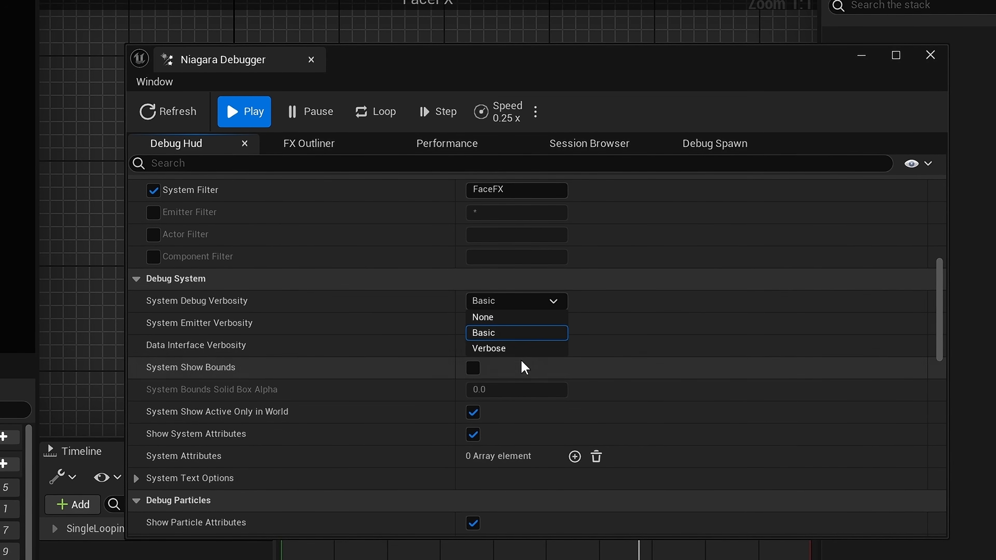
{"action": "left_click", "coordinate": [523, 351]}
{"action": "left_click", "coordinate": [523, 324]}
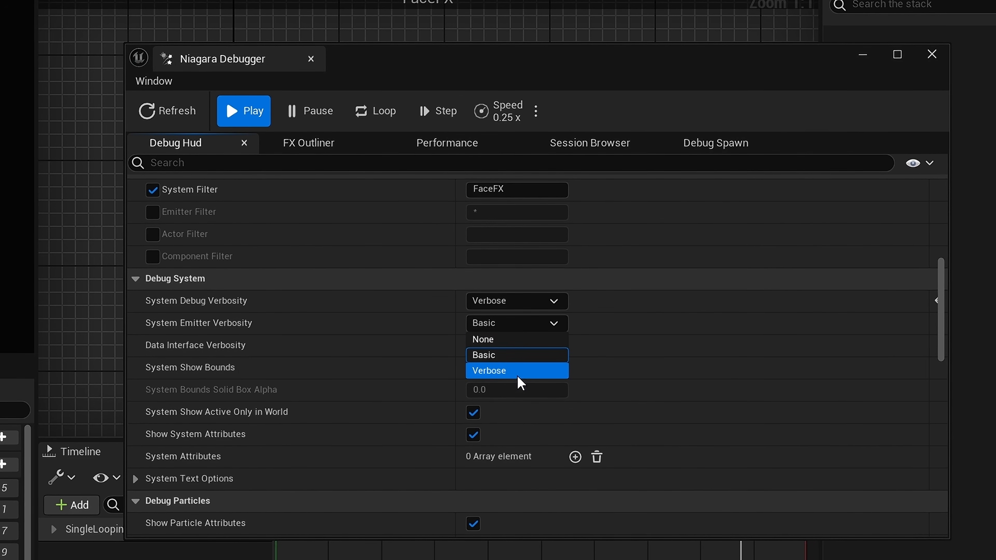
{"action": "left_click", "coordinate": [518, 371]}
{"action": "left_click", "coordinate": [516, 346]}
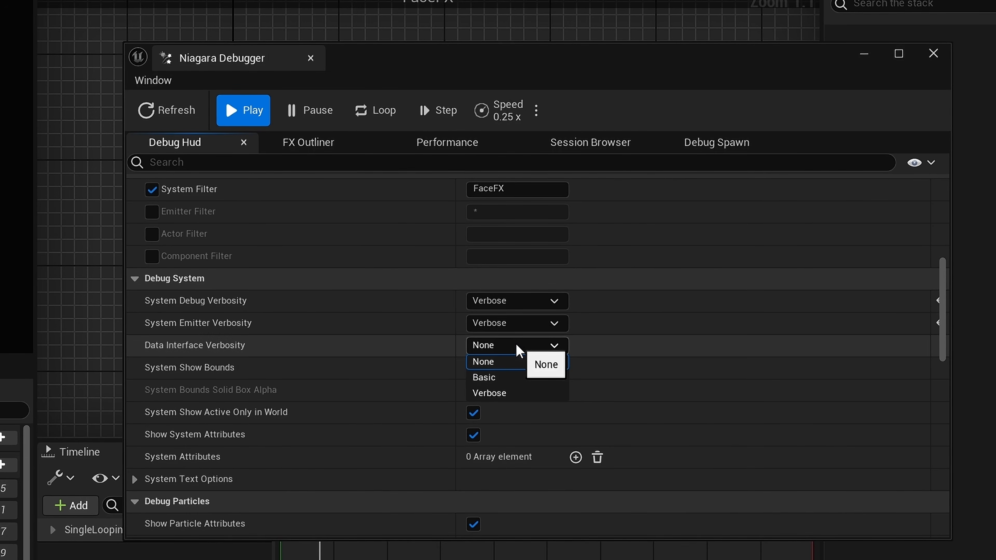
{"action": "left_click", "coordinate": [518, 392]}
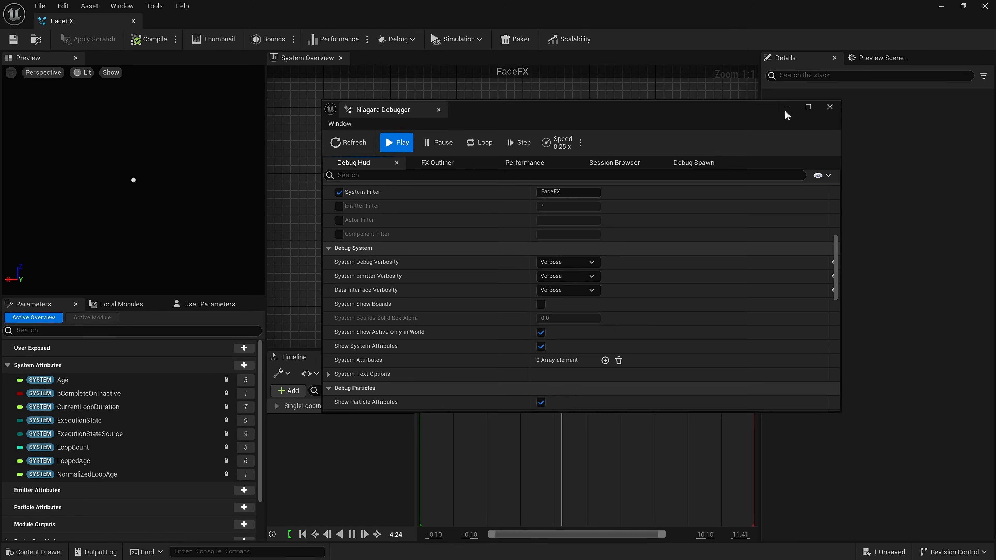
{"action": "left_click", "coordinate": [866, 52]}
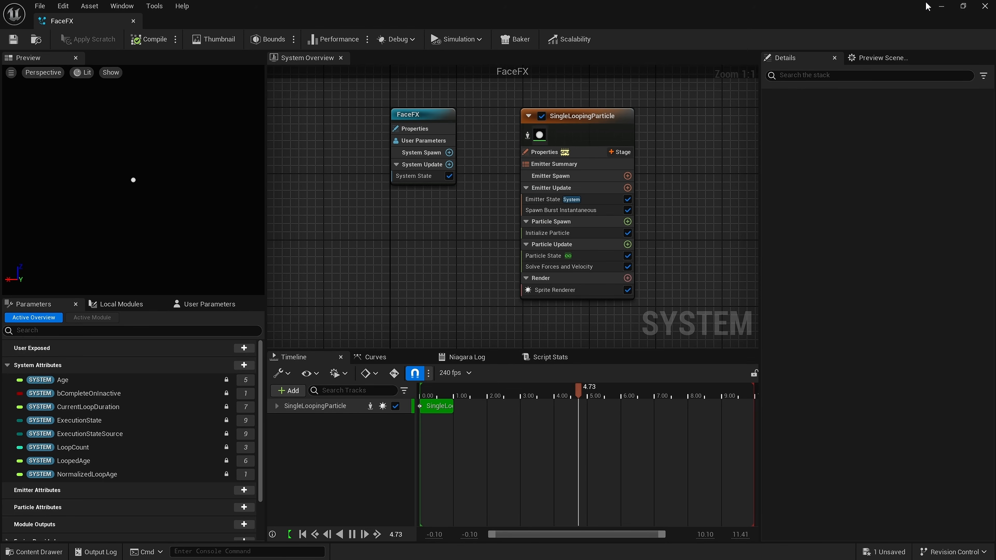
{"action": "left_click", "coordinate": [940, 8]}
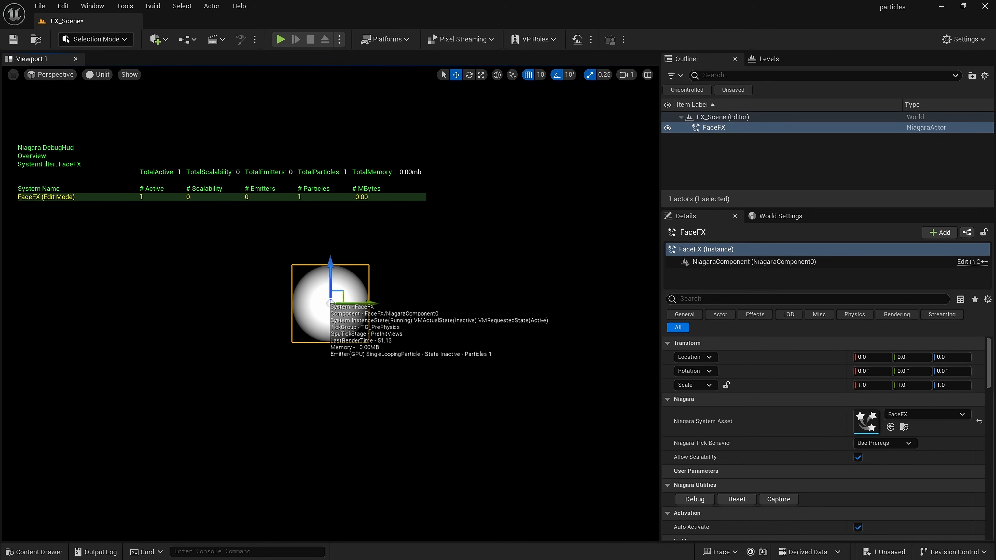
- Open the Spawn Count of the emitter's Spawn Burst Instantaneous module for editing while the level viewport stays in view
{"action": "left_click_drag", "start_coordinate": [109, 248], "coordinate": [94, 233]}
{"action": "left_click_drag", "start_coordinate": [490, 259], "coordinate": [499, 208]}
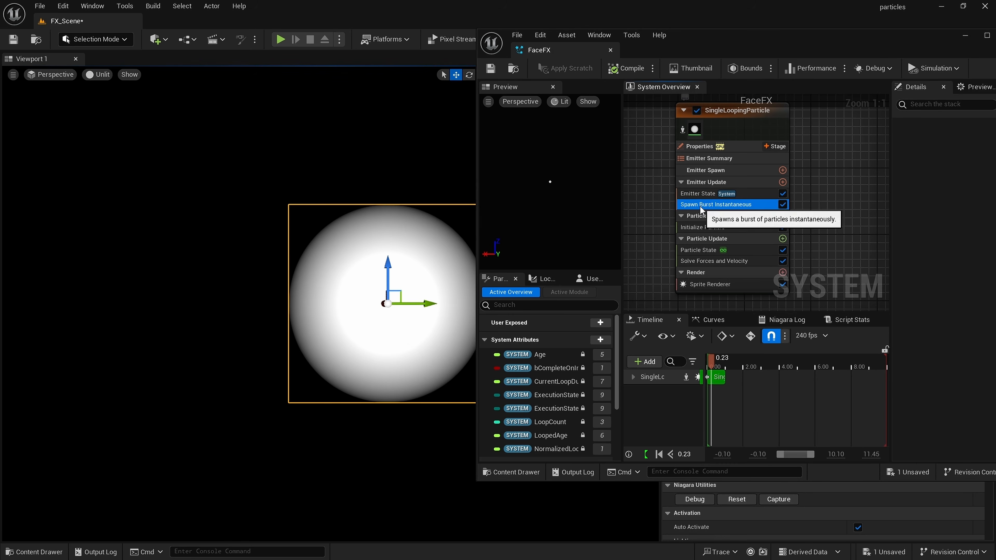
{"action": "left_click", "coordinate": [701, 204]}
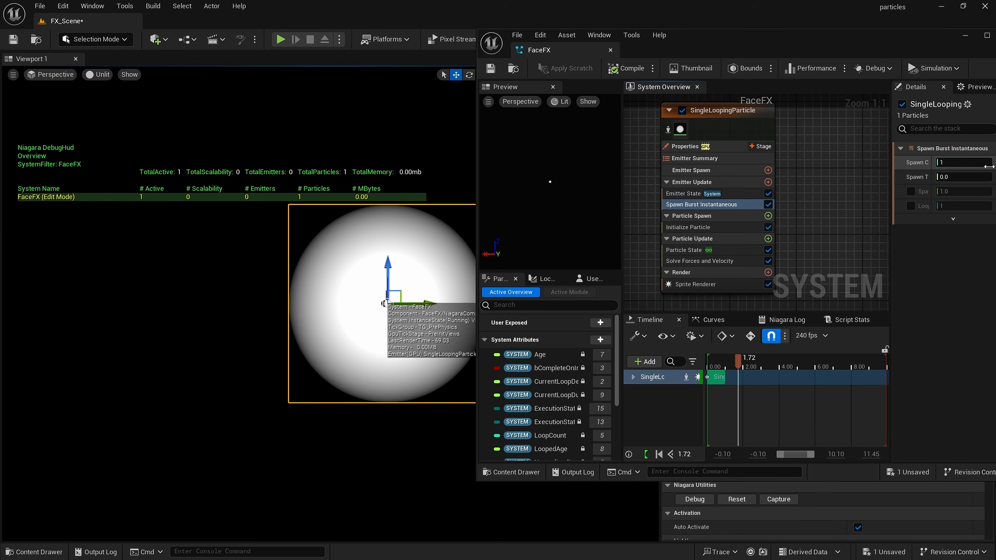
{"action": "left_click", "coordinate": [981, 163]}
{"action": "key", "text": "BackSpace"}
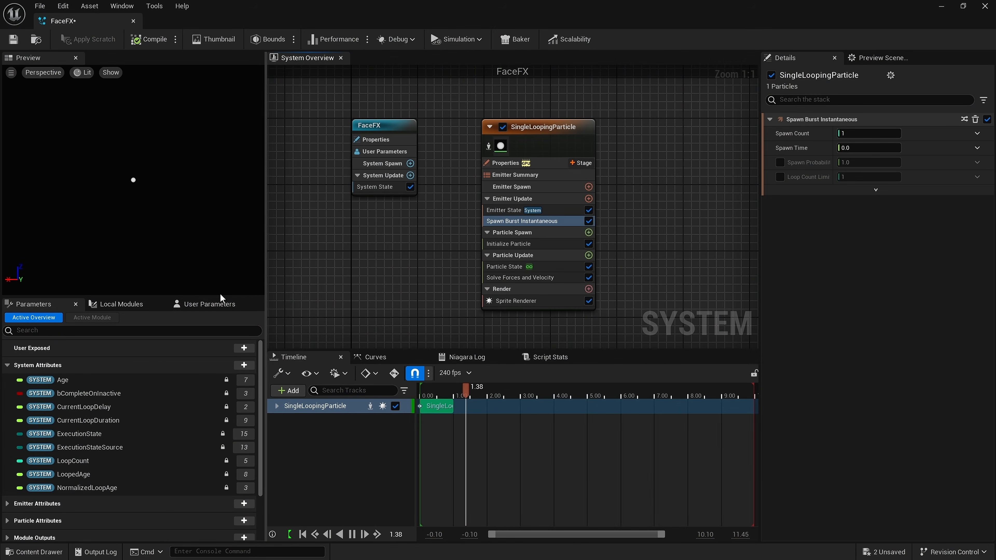
- Create a Skeletal Mesh data interface user parameter in the FaceFX system and name it Face
{"action": "left_click", "coordinate": [209, 304]}
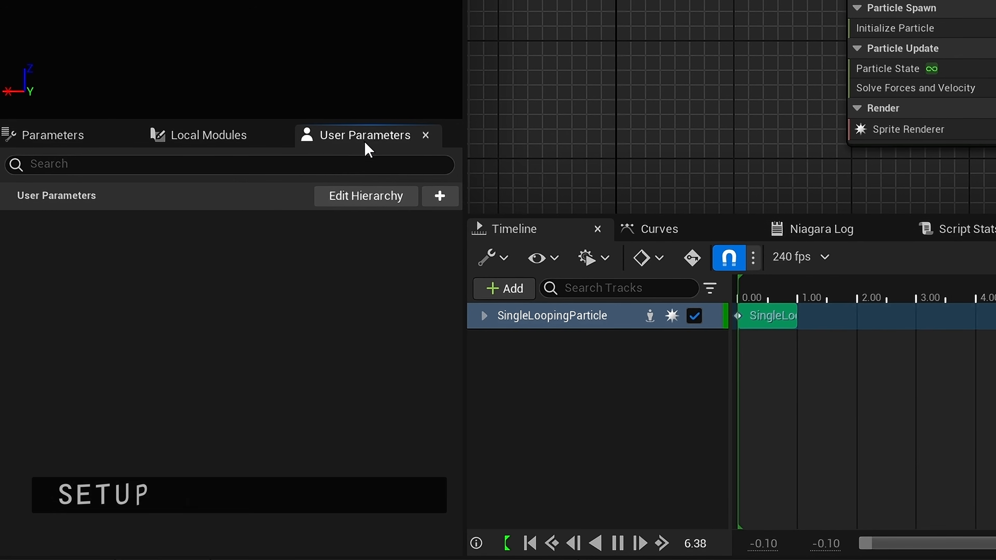
{"action": "left_click", "coordinate": [439, 196]}
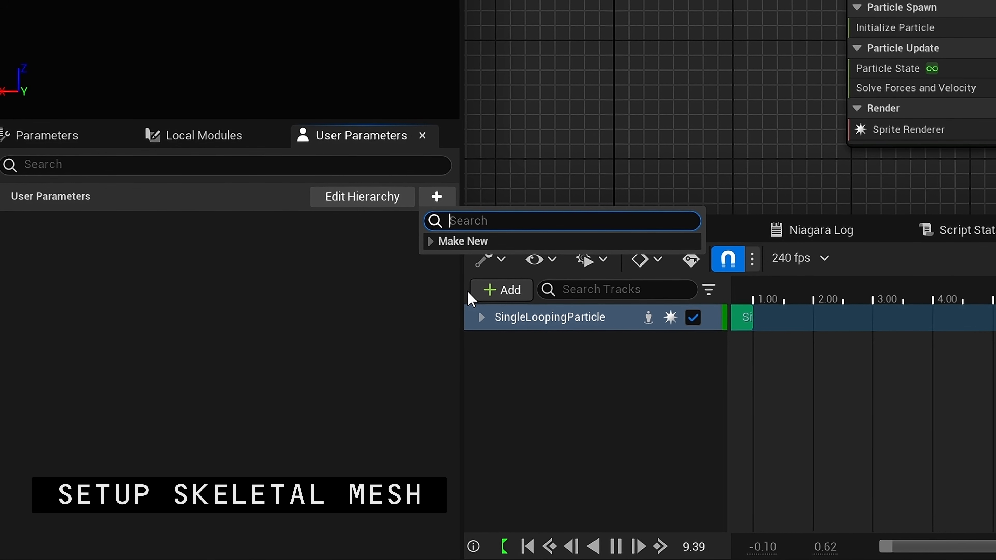
{"action": "type", "text": "skele"}
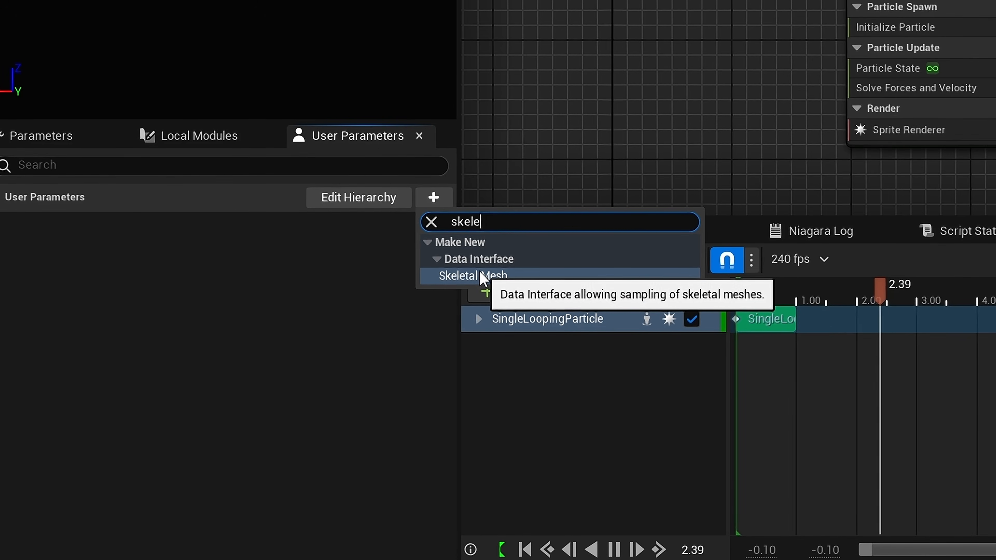
{"action": "left_click", "coordinate": [481, 275]}
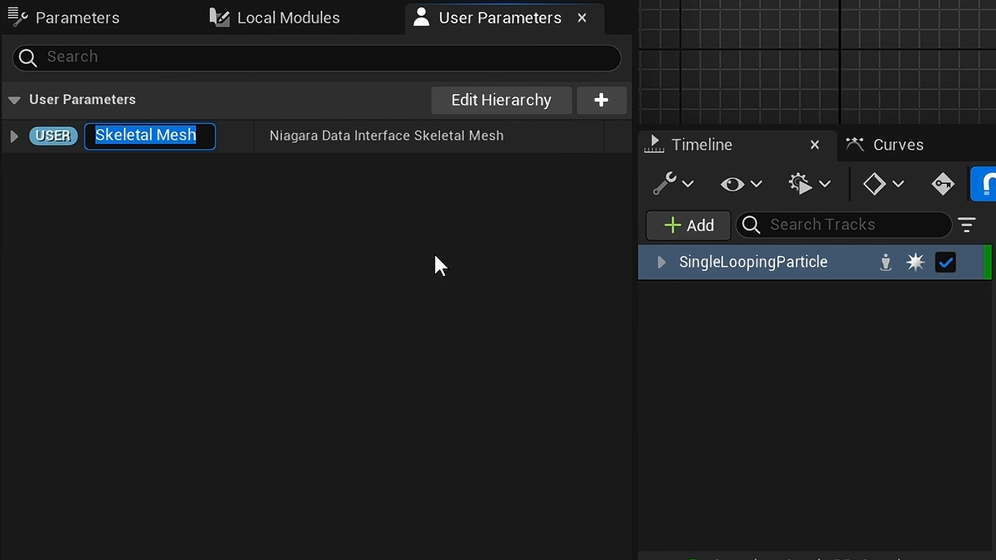
{"action": "key", "text": "BackSpace"}
{"action": "type", "text": "Face"}
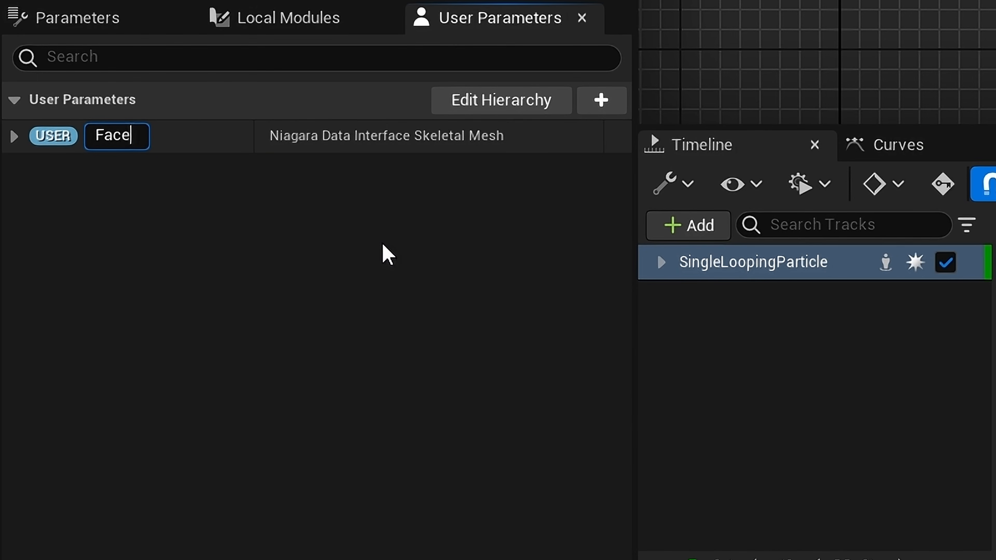
{"action": "key", "text": "Return"}
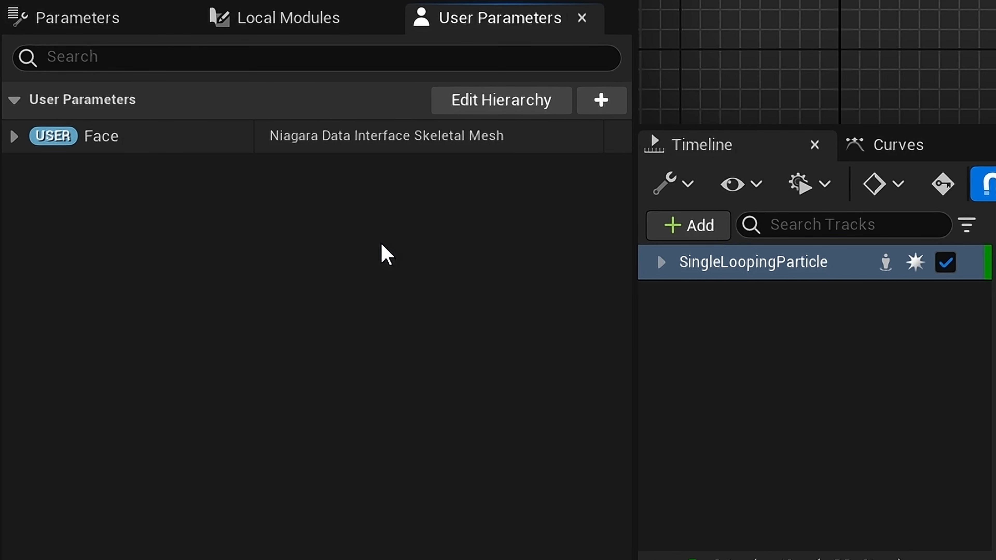
- Set the Default Mesh of the Face user parameter to Ada_FaceMesh
{"action": "left_click", "coordinate": [15, 137]}
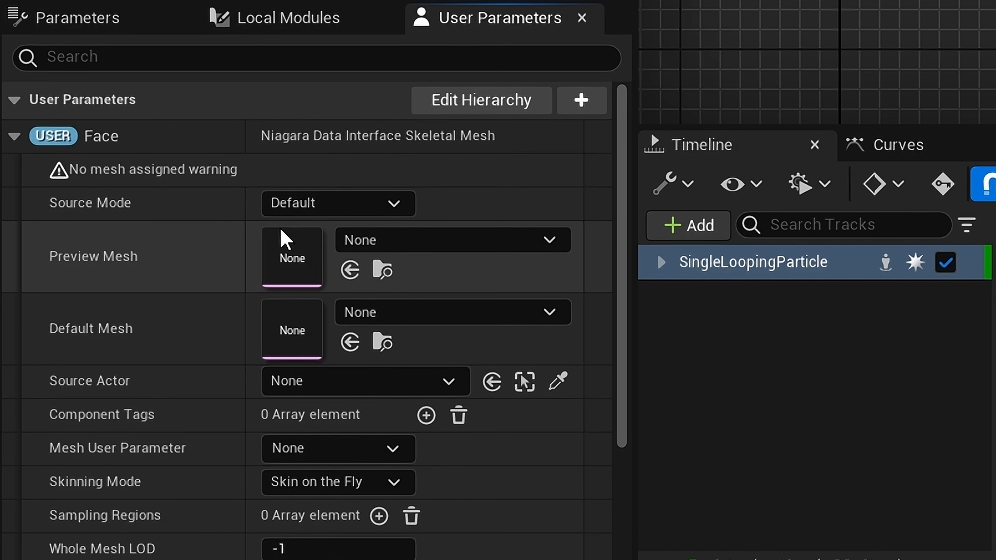
{"action": "scroll", "coordinate": [288, 245], "scroll_direction": "down", "scroll_amount": 1}
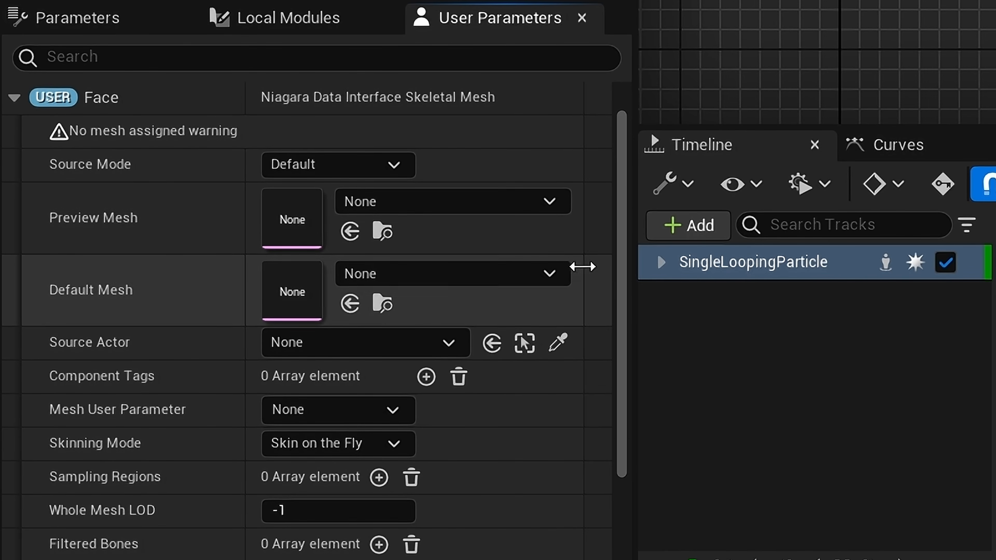
{"action": "left_click_drag", "start_coordinate": [623, 274], "coordinate": [620, 284]}
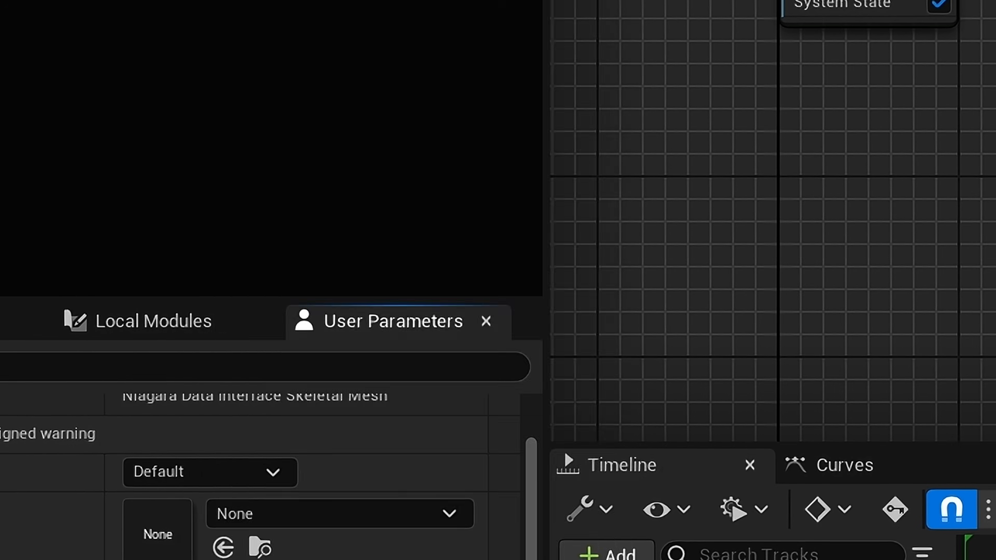
{"action": "left_click", "coordinate": [378, 259]}
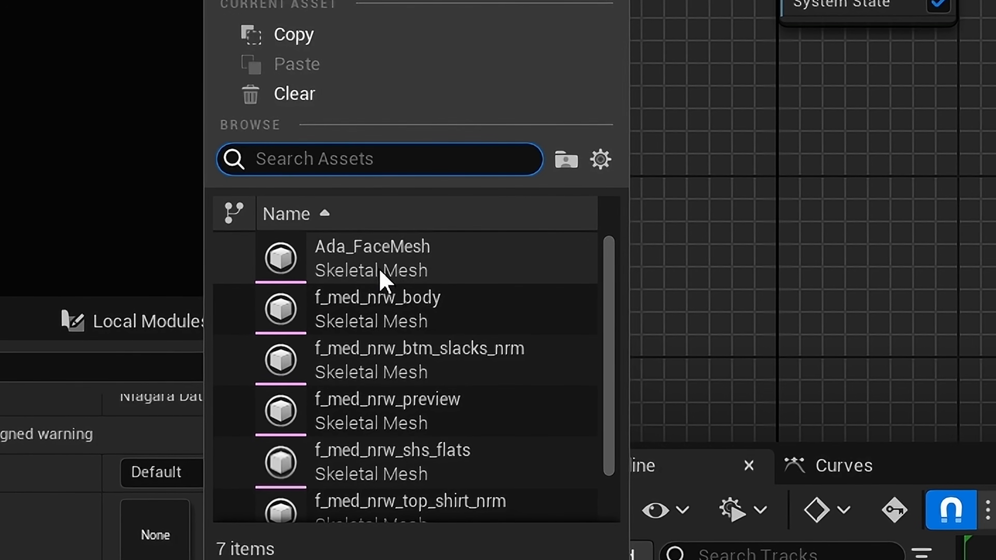
{"action": "mouse_move", "coordinate": [395, 262]}
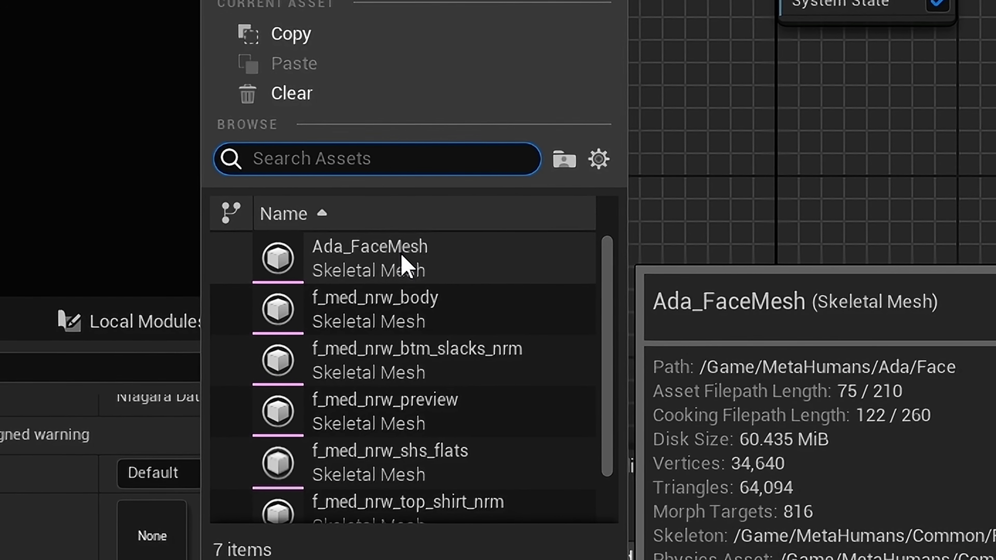
{"action": "left_click", "coordinate": [402, 263]}
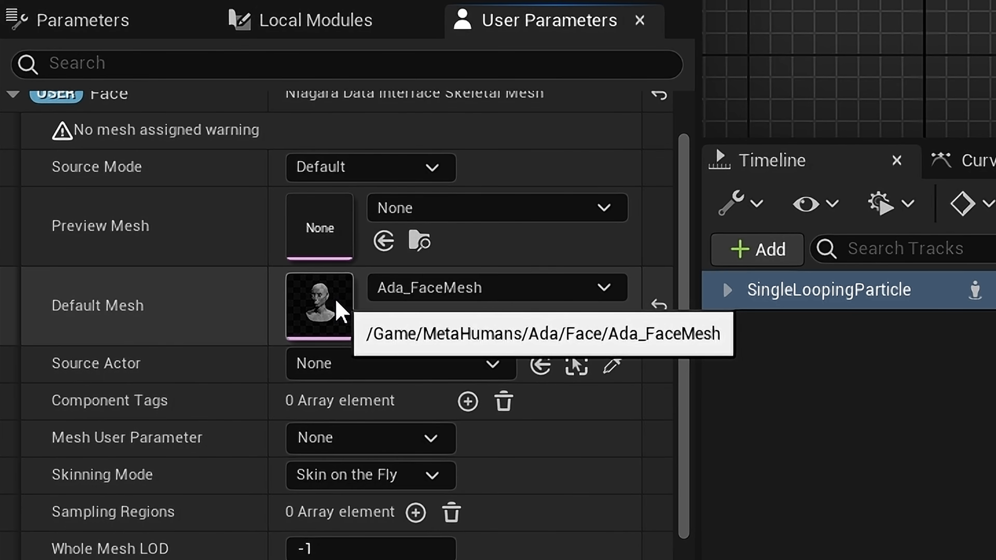
- Copy the Default Mesh reference of the Face parameter into its Preview Mesh
{"action": "right_click", "coordinate": [338, 310]}
{"action": "left_click", "coordinate": [400, 354]}
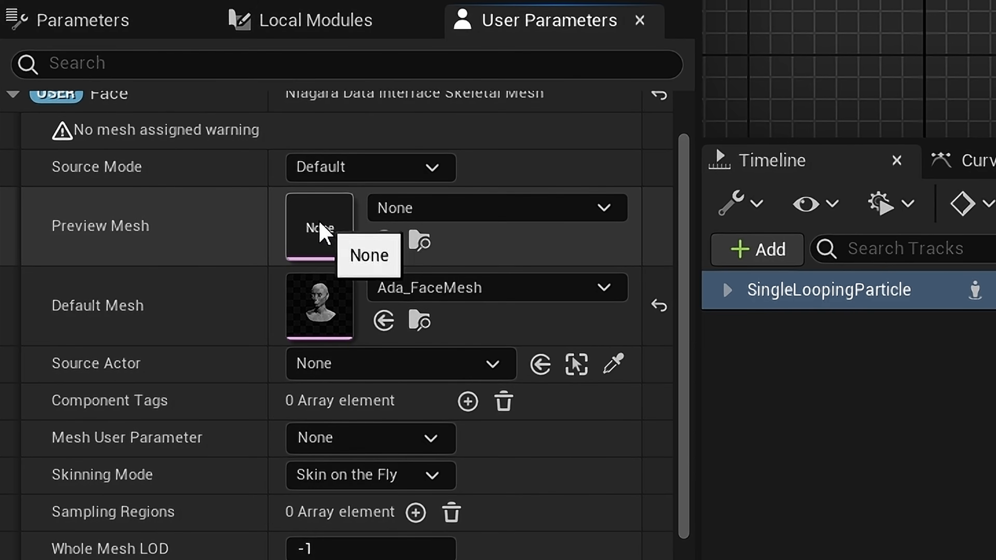
{"action": "right_click", "coordinate": [321, 234]}
{"action": "left_click", "coordinate": [382, 305]}
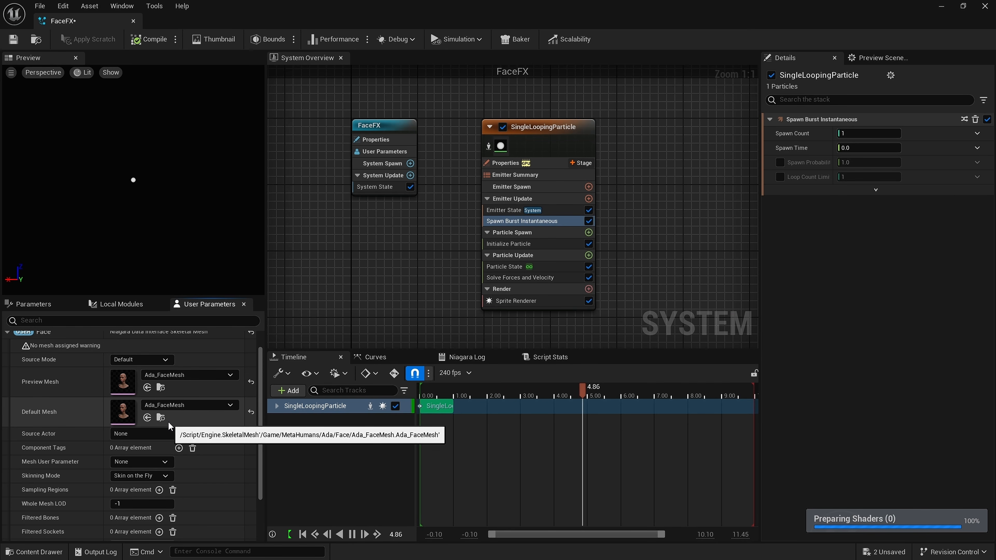
- Open the Ada_FaceMesh asset and enable Allow CPUAccess in its LOD 0 info
{"action": "double_click", "coordinate": [125, 387]}
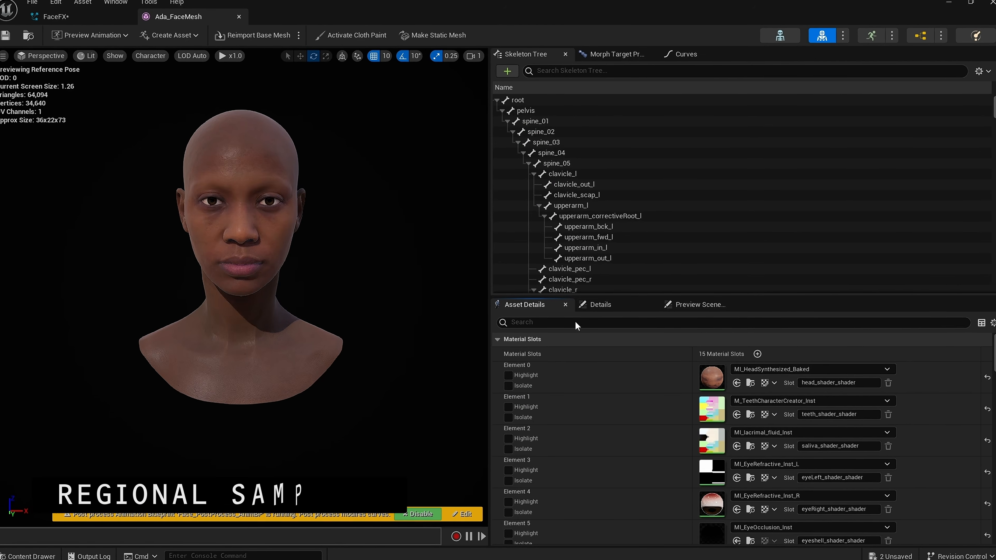
{"action": "left_click", "coordinate": [577, 322]}
{"action": "type", "text": "cp"}
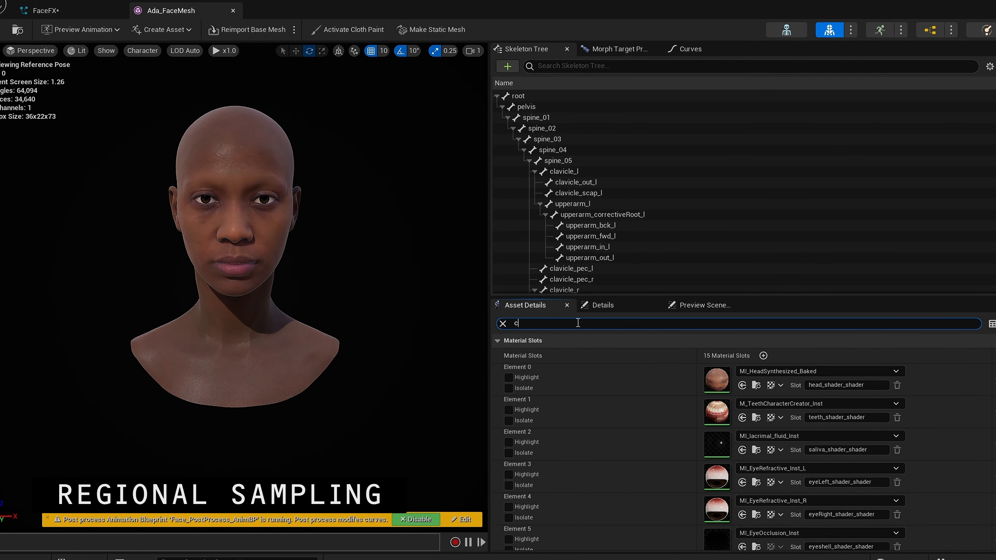
{"action": "type", "text": "u"}
{"action": "mouse_move", "coordinate": [538, 372]}
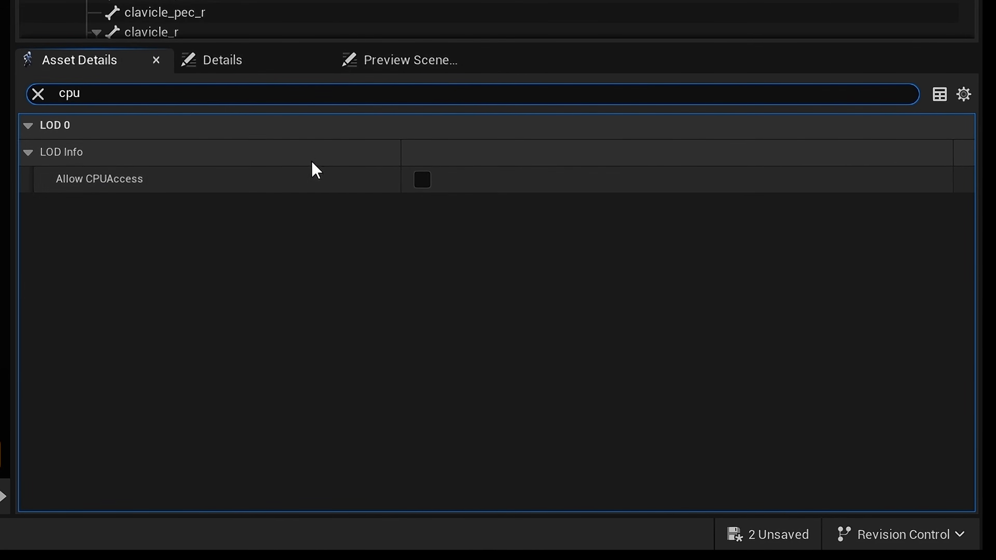
{"action": "left_click", "coordinate": [422, 180]}
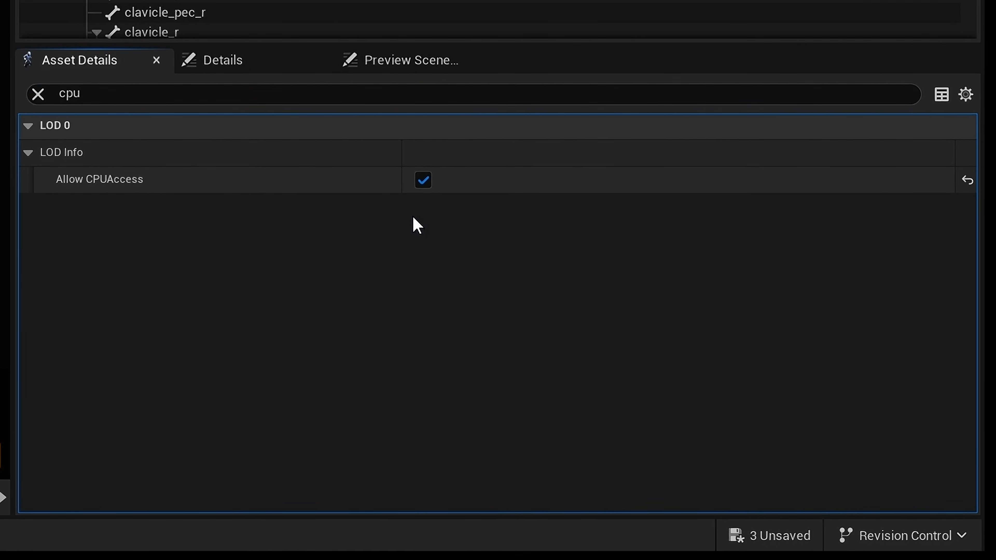
- Add a sampling region to Ada_FaceMesh, named FaceOnly, with LODIndex 0
{"action": "left_click", "coordinate": [38, 94]}
{"action": "type", "text": "region"}
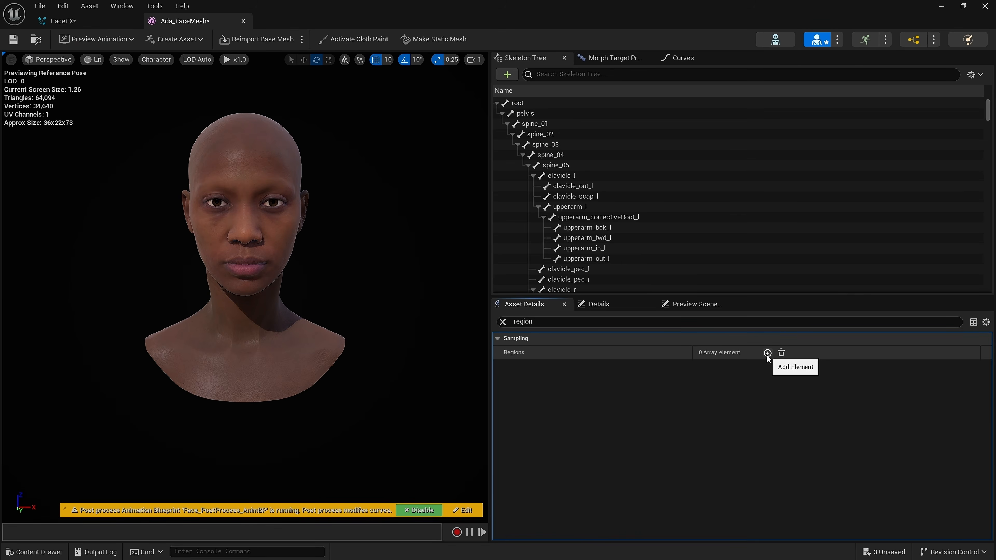
{"action": "left_click", "coordinate": [552, 154]}
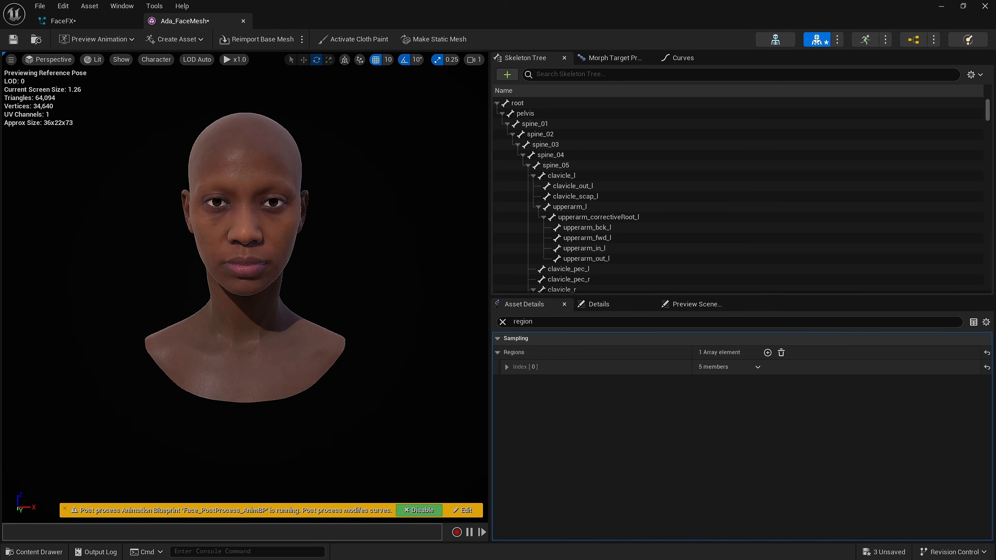
{"action": "left_click", "coordinate": [506, 366]}
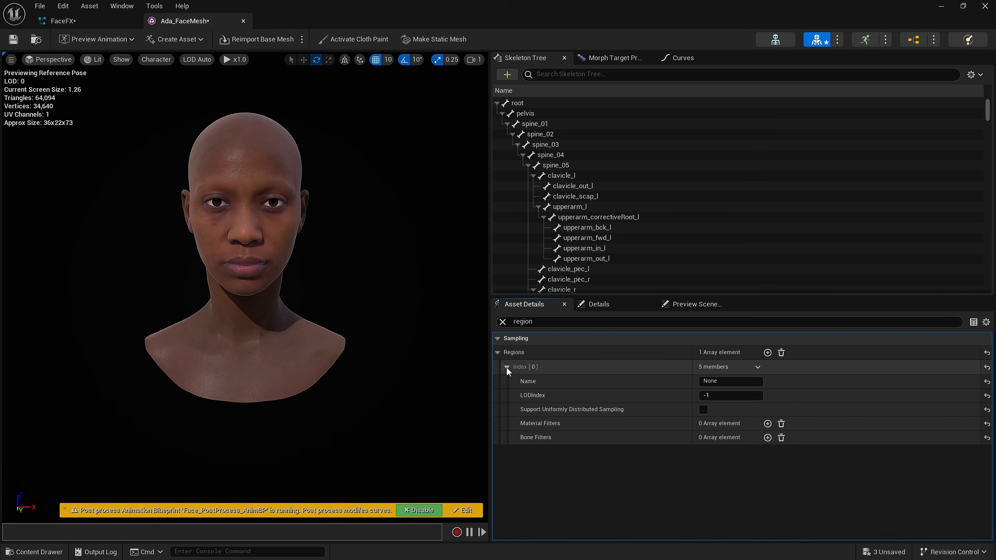
{"action": "left_click", "coordinate": [733, 381]}
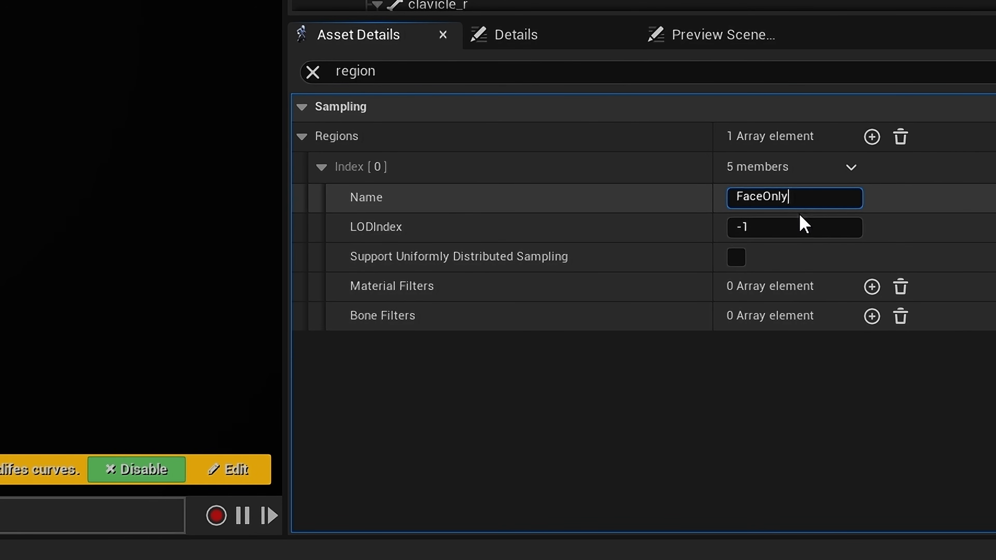
{"action": "left_click", "coordinate": [795, 227]}
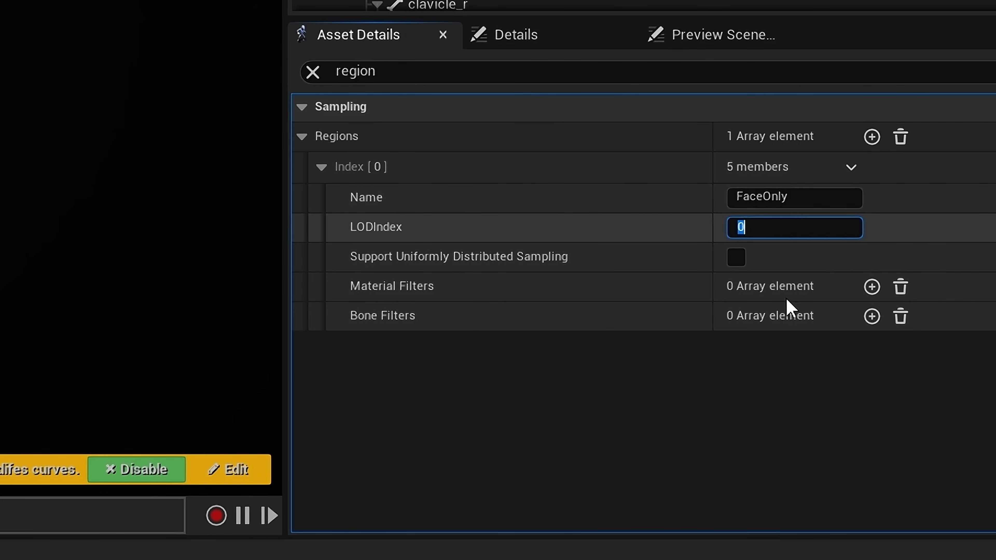
- Add a material filter for head_shader_shader to the FaceOnly region, then save and close the mesh asset
{"action": "mouse_move", "coordinate": [476, 261]}
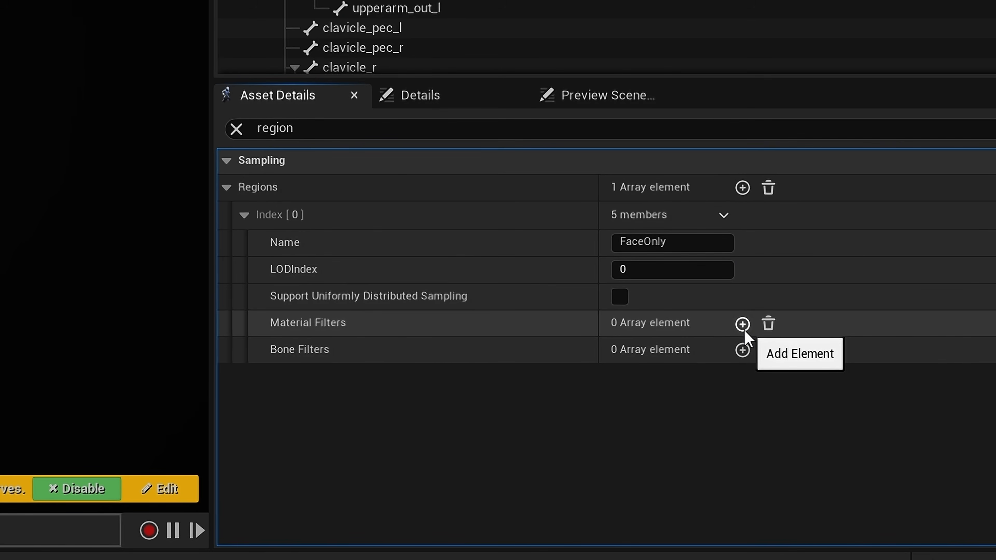
{"action": "left_click", "coordinate": [742, 324]}
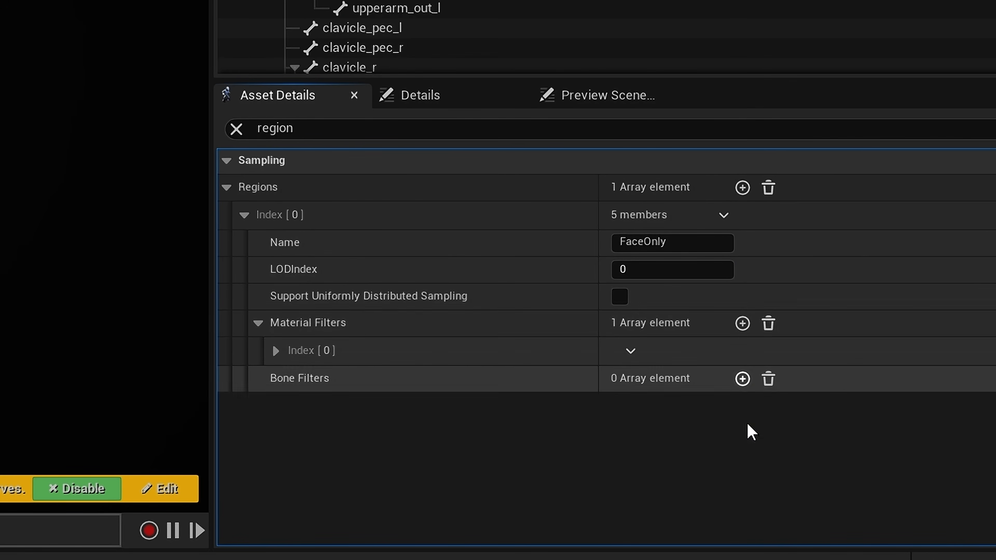
{"action": "left_click", "coordinate": [276, 350]}
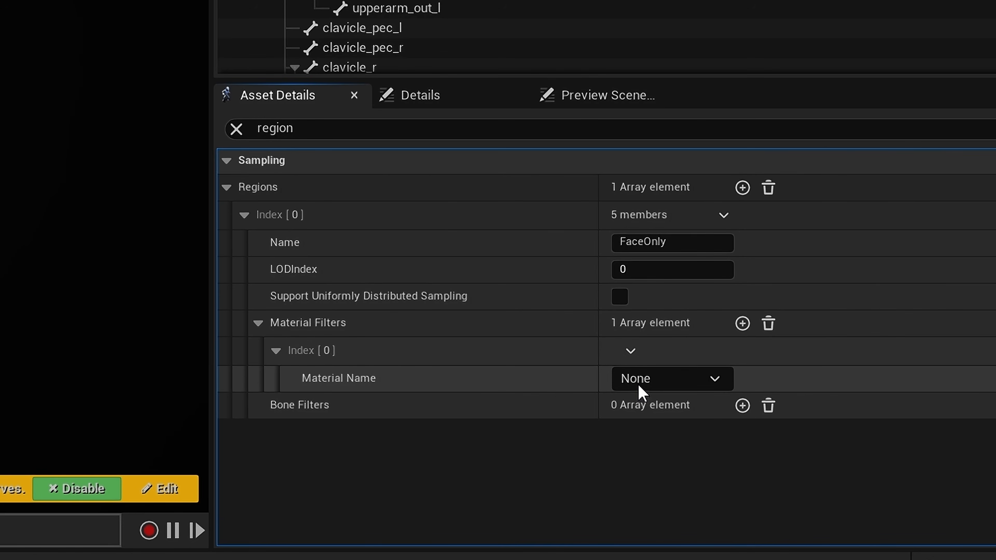
{"action": "left_click", "coordinate": [670, 385]}
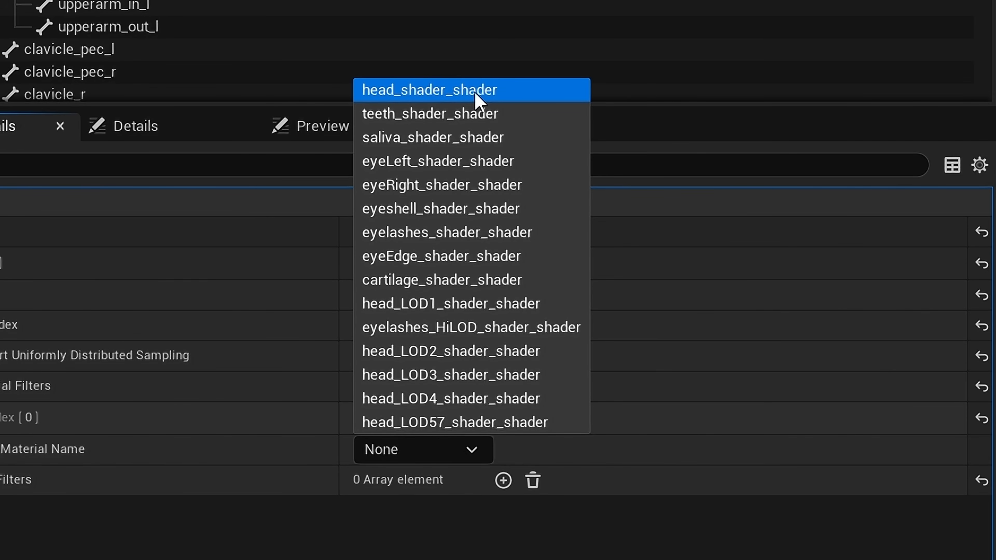
{"action": "left_click", "coordinate": [477, 92]}
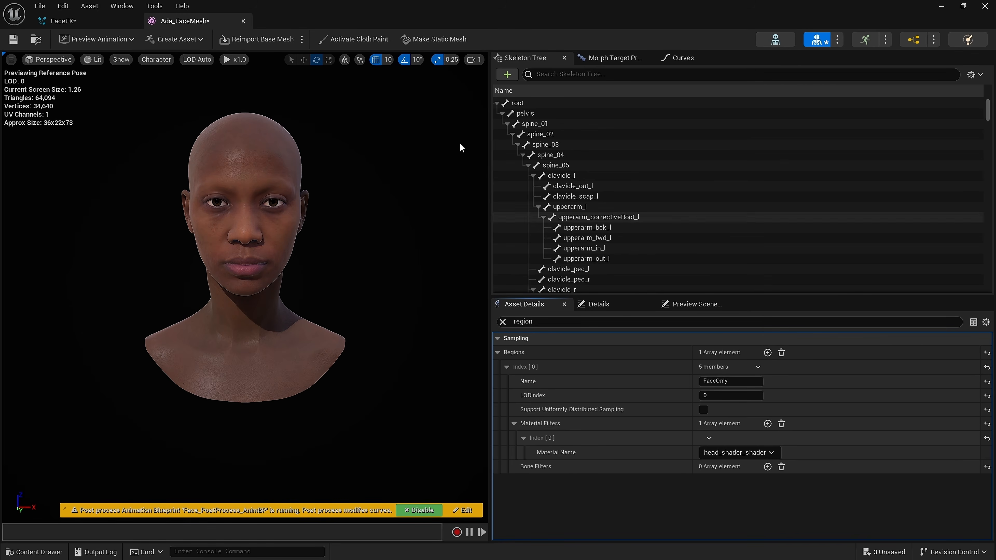
{"action": "left_click", "coordinate": [13, 40]}
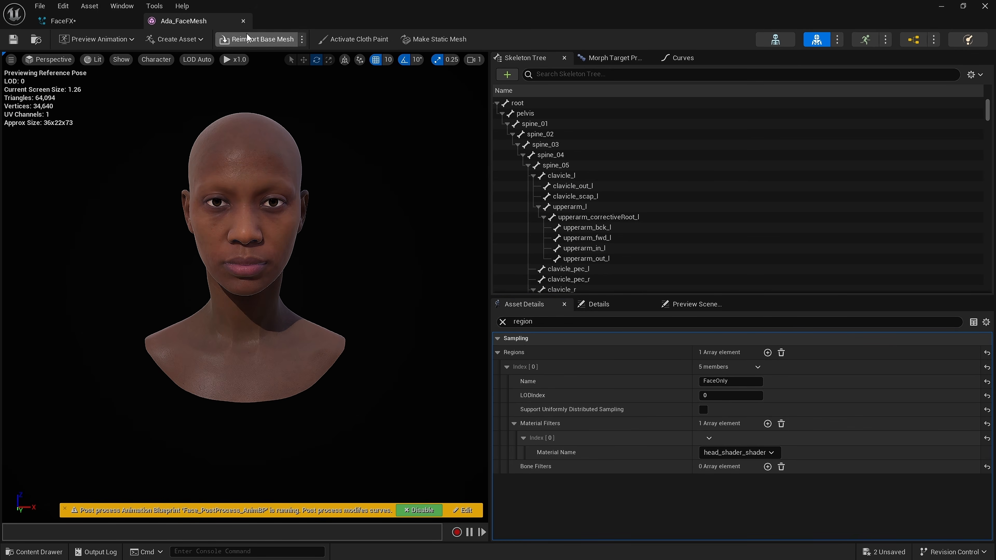
{"action": "left_click", "coordinate": [243, 21]}
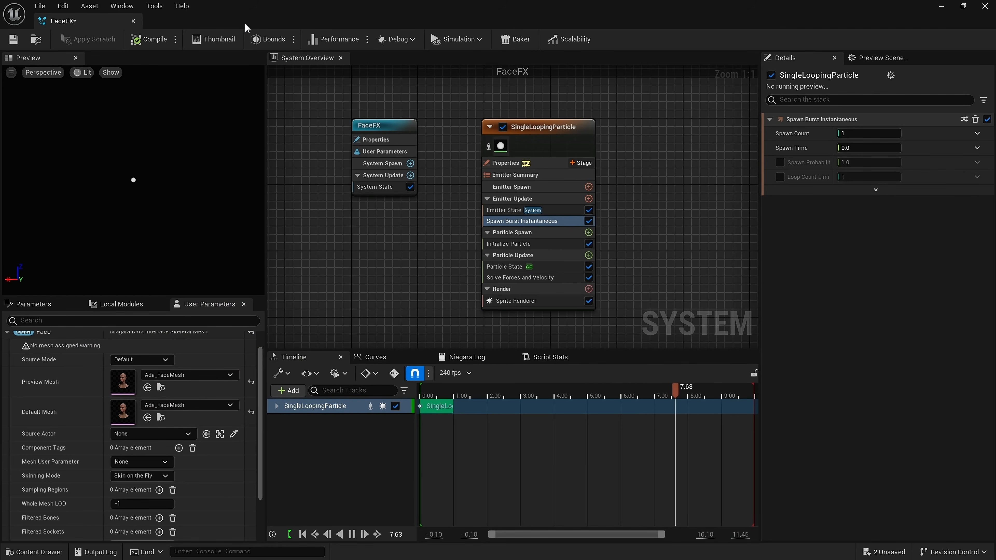
- Add a new scratch pad module to the Emitter Spawn stage of SingleLoopingParticle
{"action": "right_click_drag", "start_coordinate": [659, 205], "coordinate": [644, 204]}
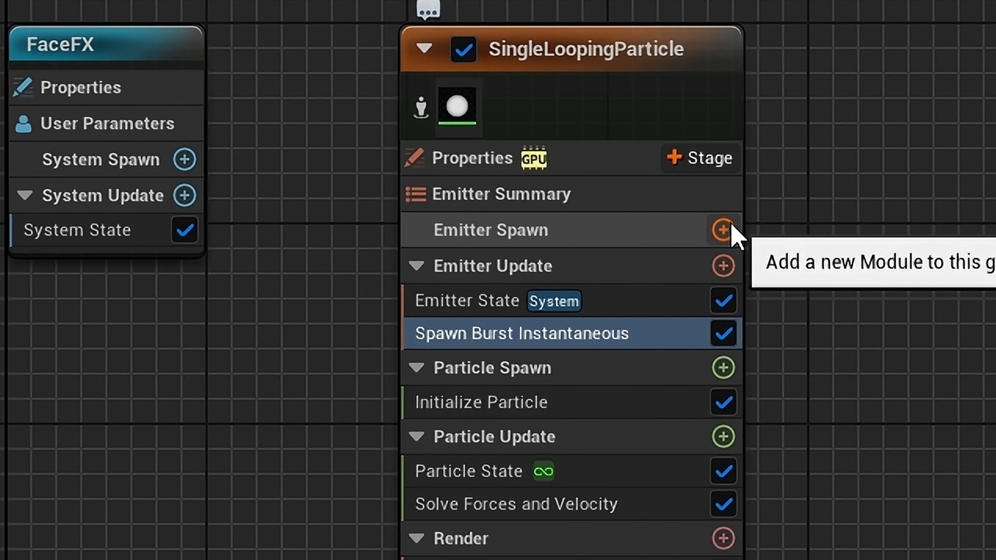
{"action": "left_click", "coordinate": [722, 230]}
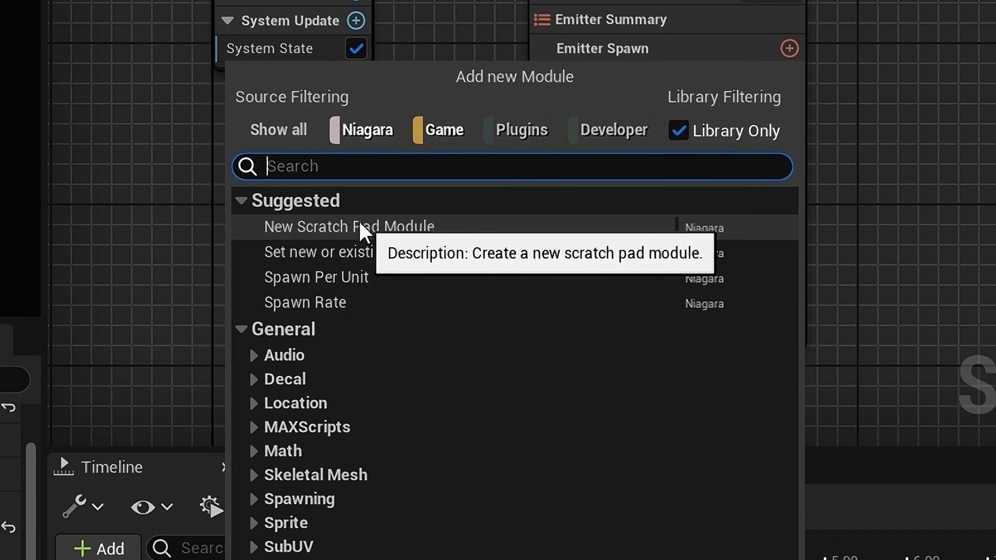
{"action": "left_click", "coordinate": [361, 227]}
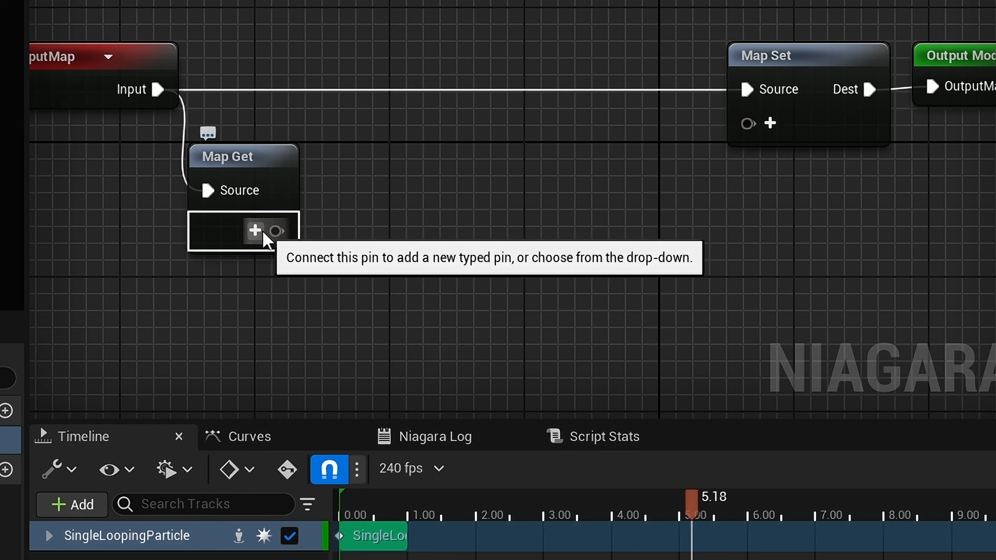
- Add a Skeletal Mesh data interface input to the Map Get node of the scratch module
{"action": "left_click", "coordinate": [264, 235]}
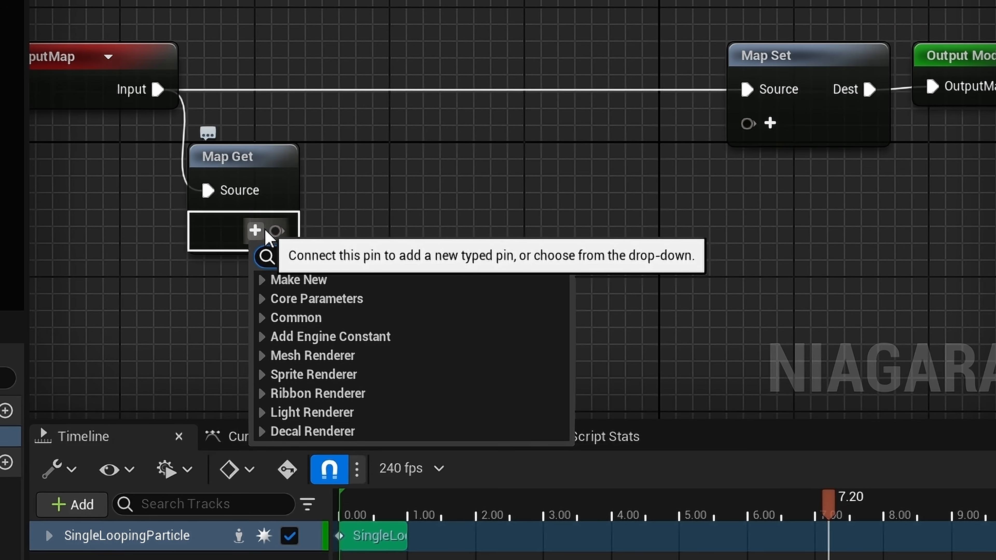
{"action": "type", "text": "skel"}
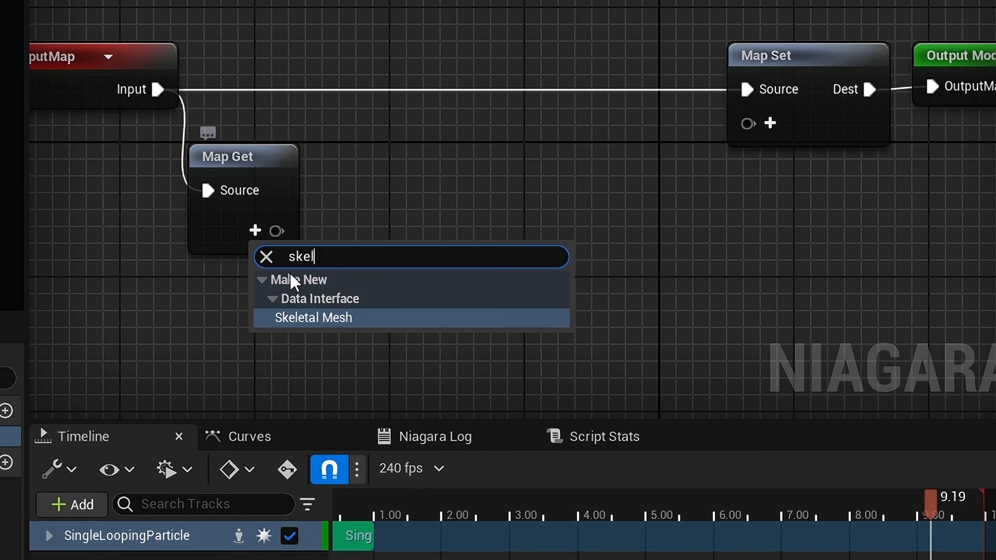
{"action": "left_click", "coordinate": [322, 318]}
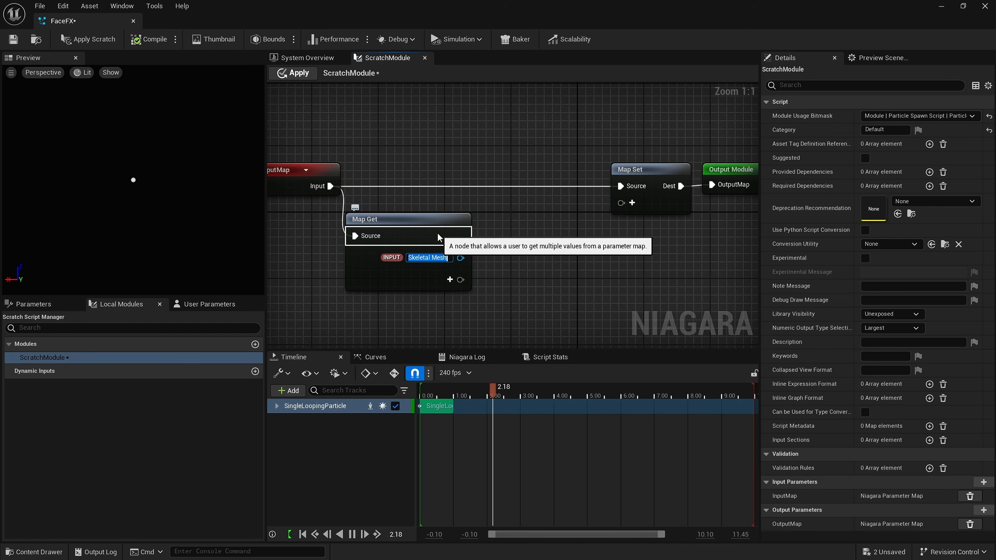
{"action": "left_click", "coordinate": [377, 188]}
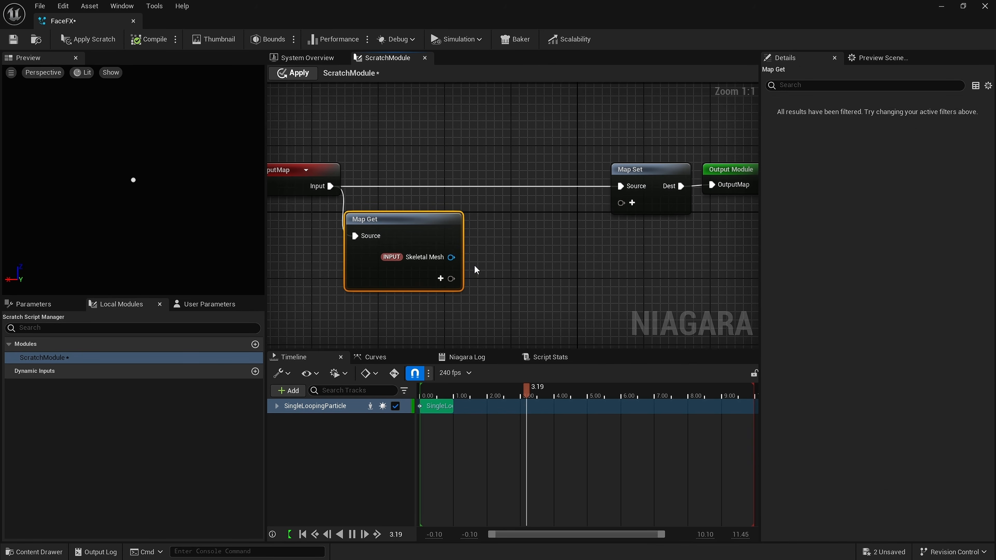
- Add a Get Vertex Count node fed by the Skeletal Mesh input
{"action": "left_click_drag", "start_coordinate": [451, 257], "coordinate": [499, 280]}
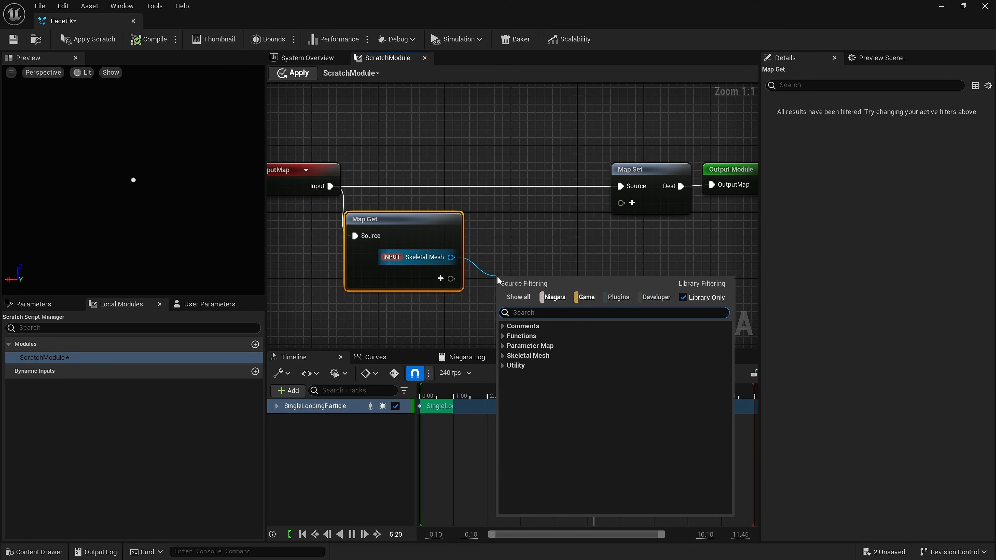
{"action": "type", "text": "g"}
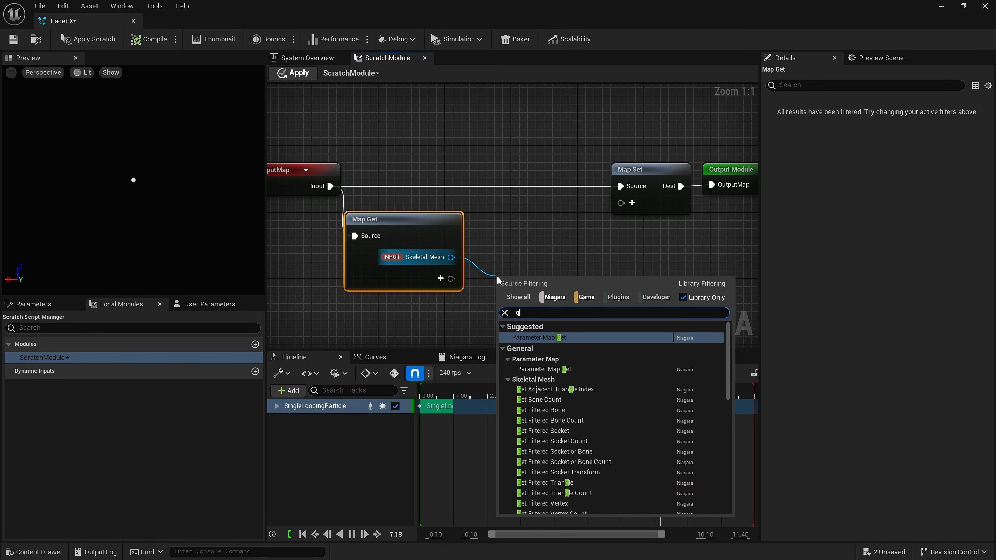
{"action": "type", "text": "et ver"}
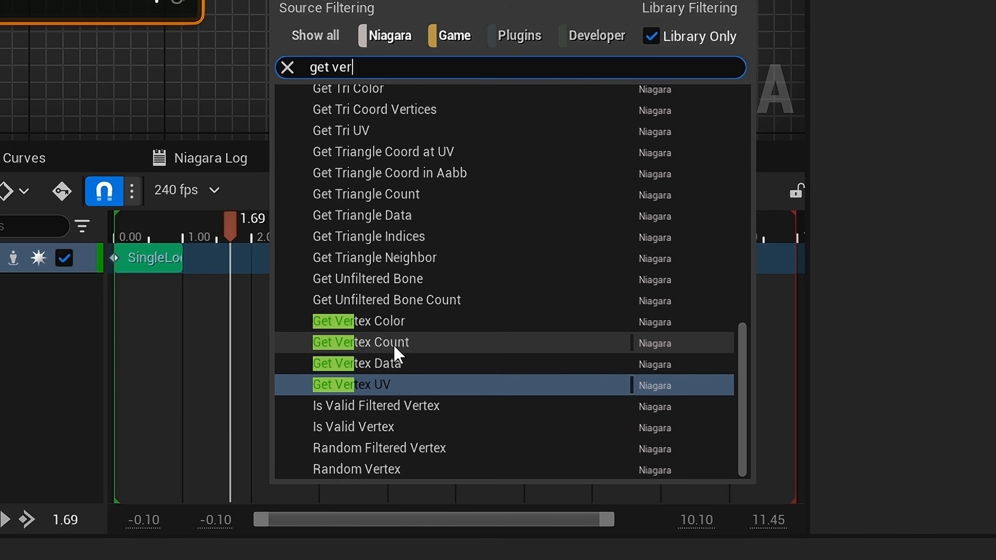
{"action": "left_click", "coordinate": [394, 349]}
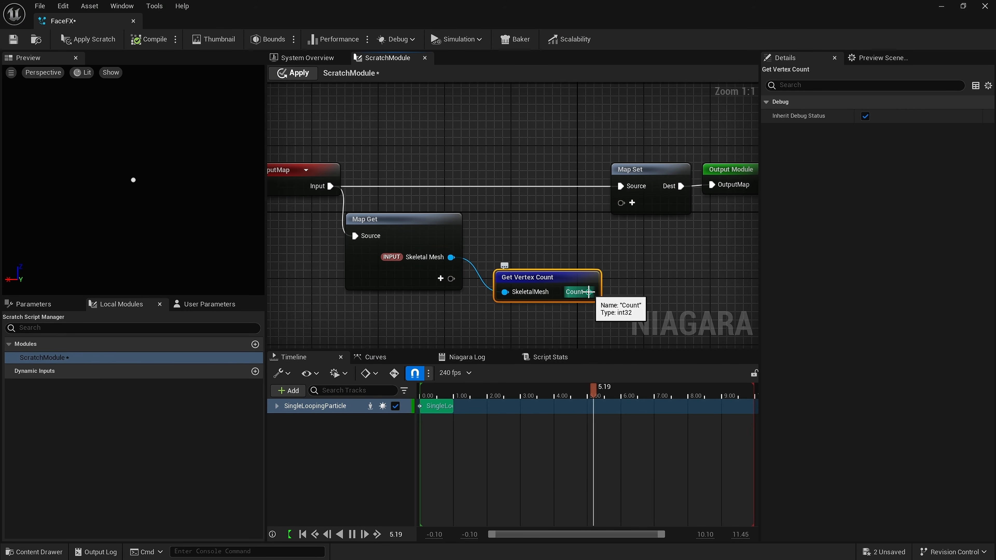
- Connect the vertex Count output to the Map Set node as a parameter named MainVertexCount in the System namespace
{"action": "left_click_drag", "start_coordinate": [589, 292], "coordinate": [624, 210]}
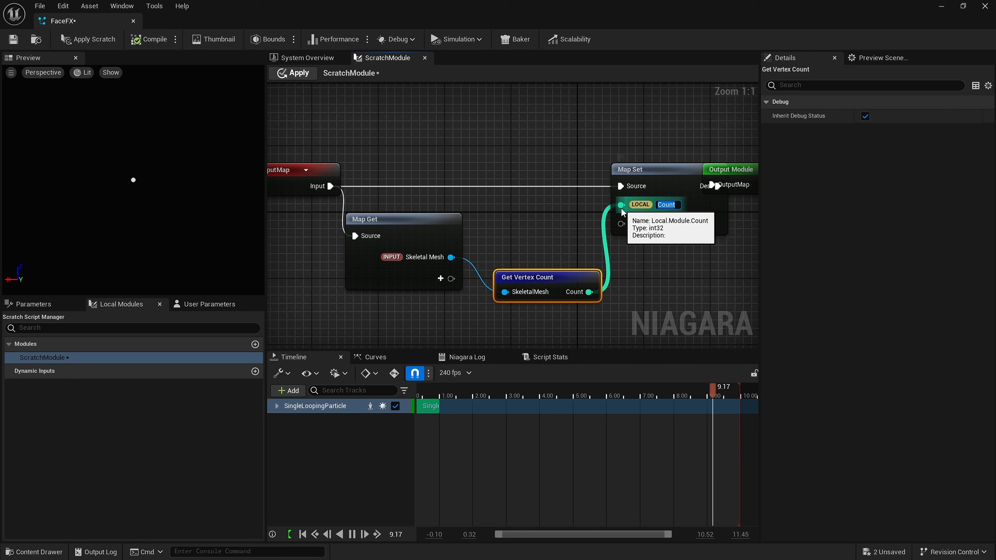
{"action": "key", "text": "BackSpace"}
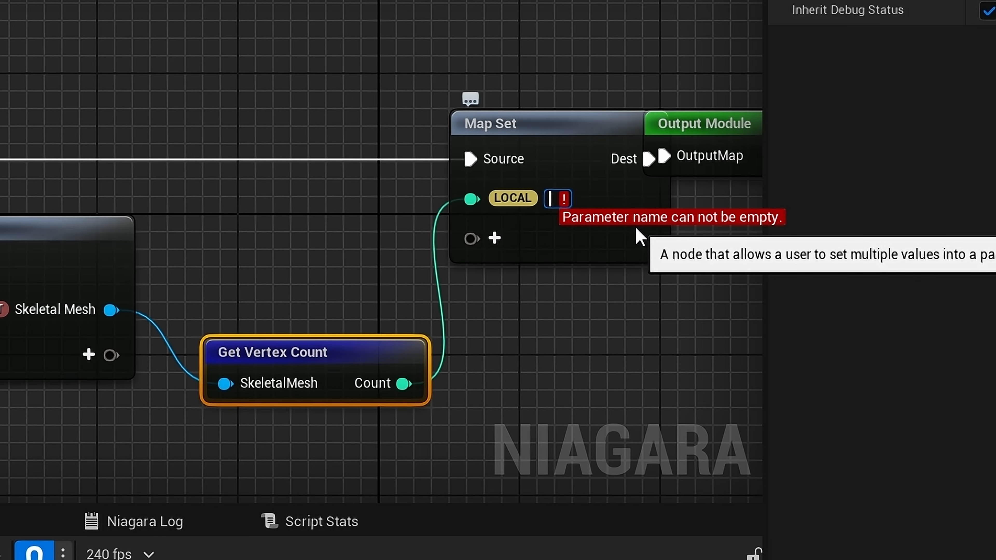
{"action": "type", "text": "Skele"}
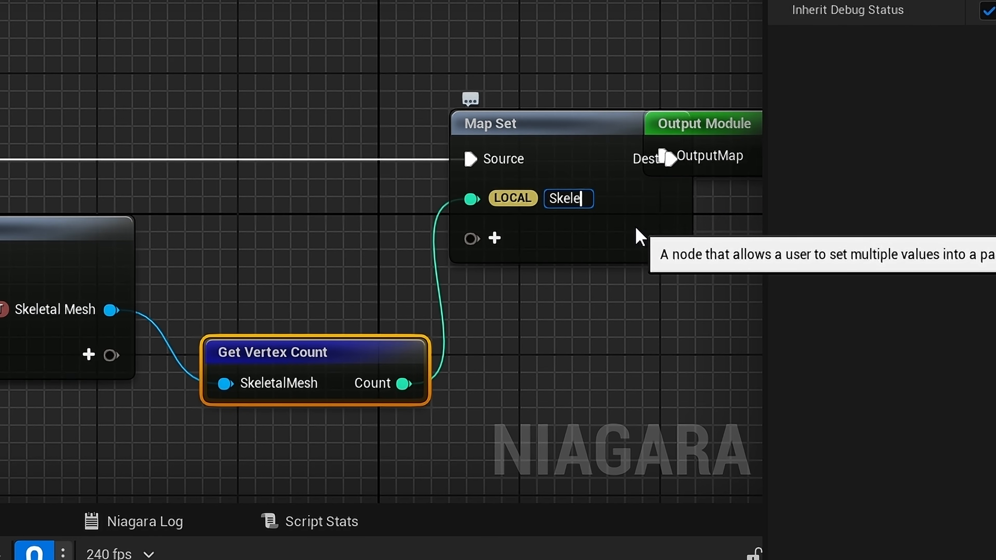
{"action": "type", "text": "tal"}
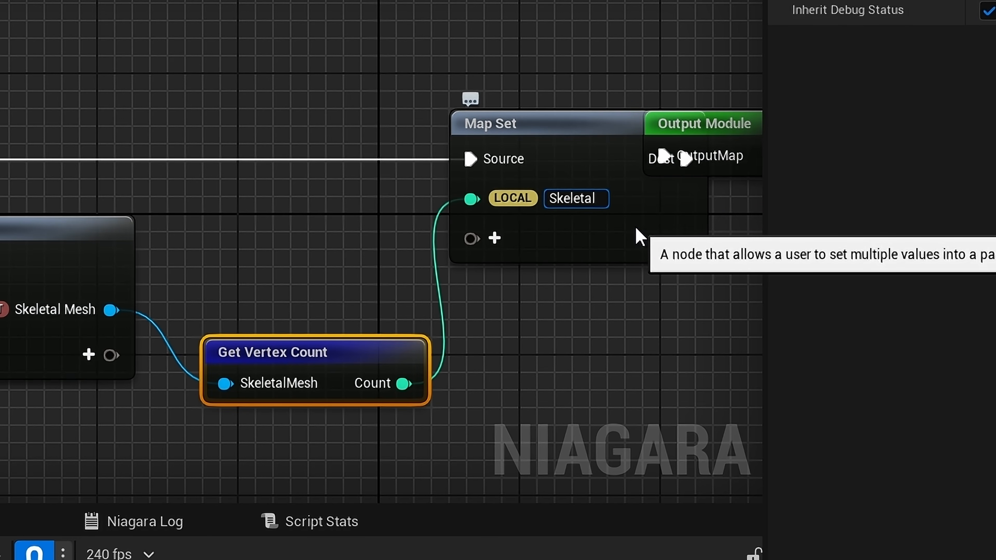
{"action": "key", "text": "BackSpace"}
{"action": "key", "text": "BackSpace"}
{"action": "key", "text": "BackSpace"}
{"action": "key", "text": "BackSpace"}
{"action": "key", "text": "BackSpace"}
{"action": "key", "text": "BackSpace"}
{"action": "key", "text": "BackSpace"}
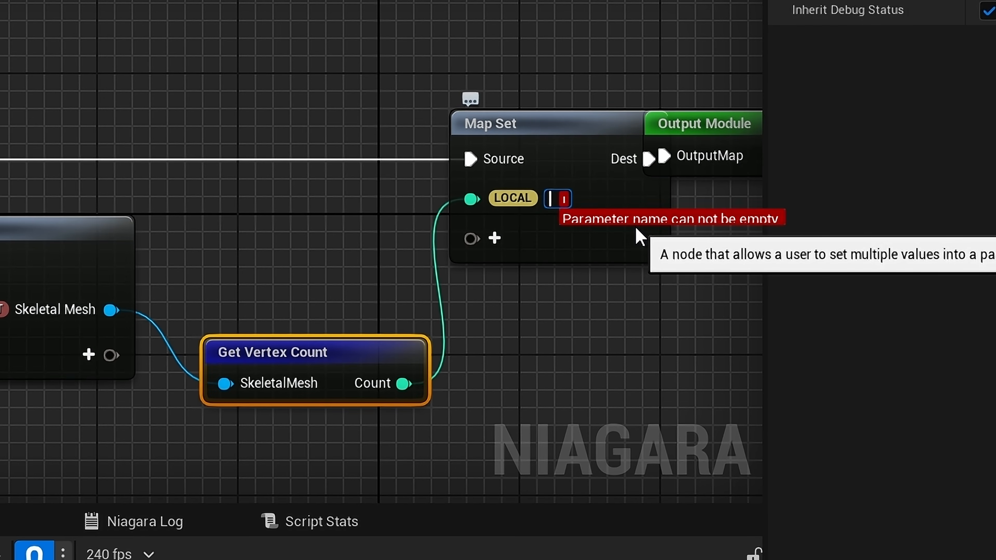
{"action": "type", "text": "Main"}
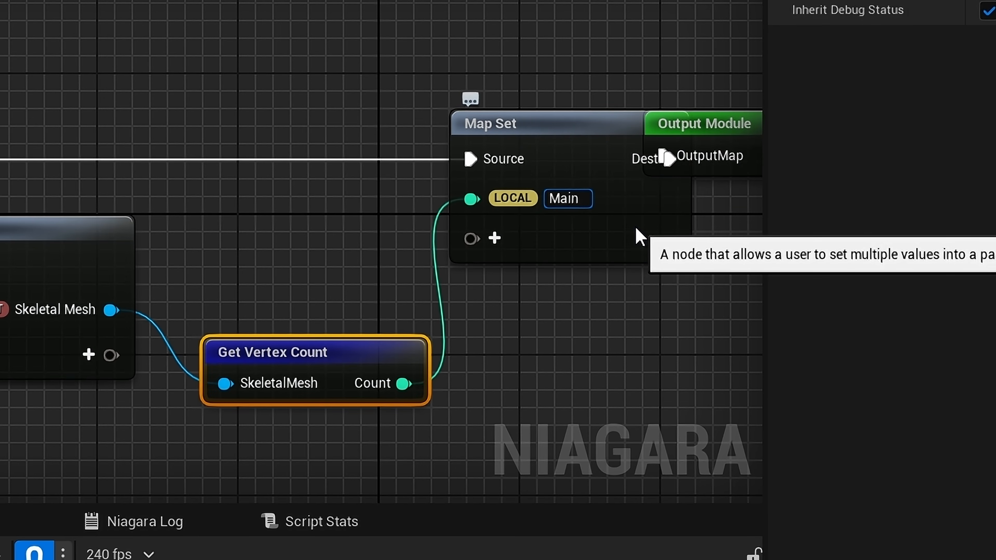
{"action": "type", "text": "V"}
{"action": "type", "text": "ert"}
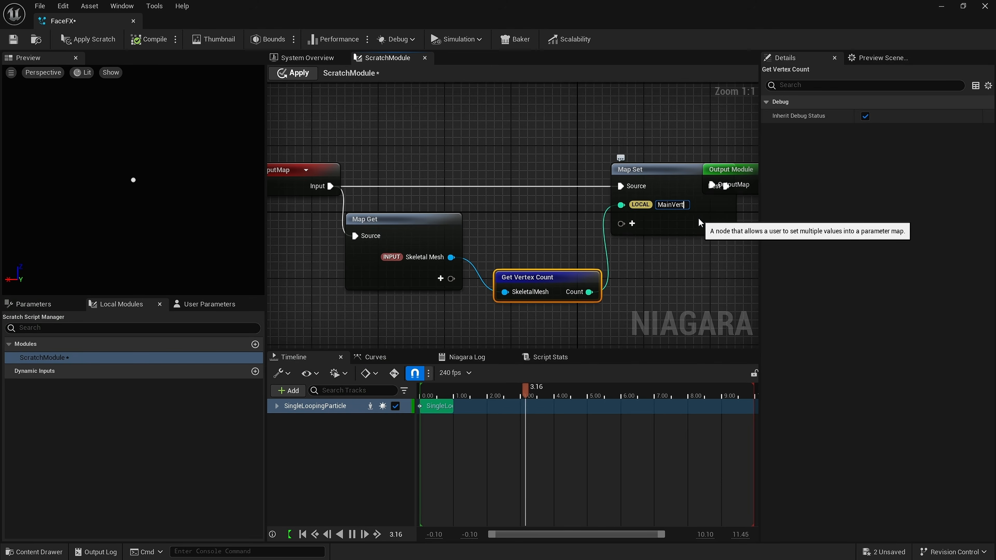
{"action": "type", "text": "exCount"}
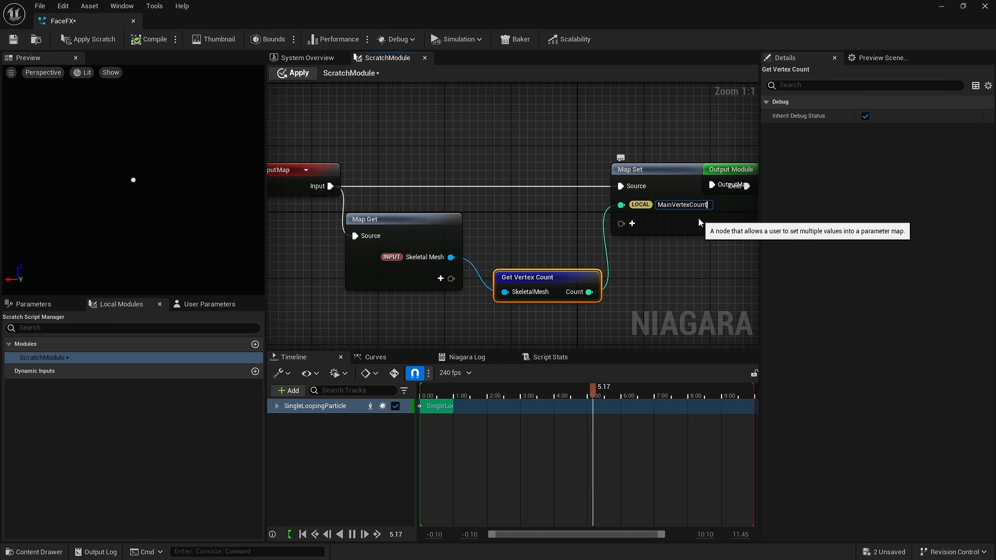
{"action": "key", "text": "Return"}
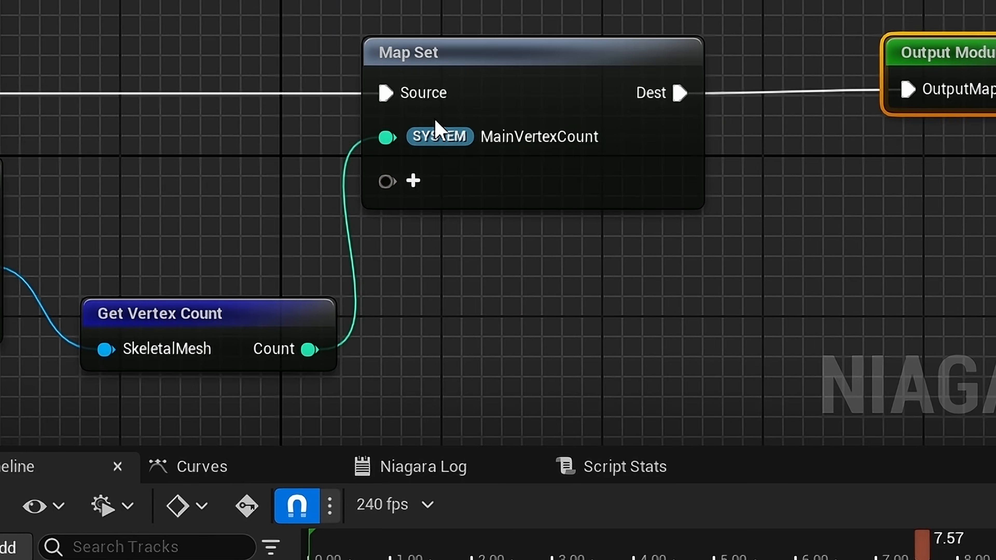
{"action": "right_click", "coordinate": [428, 150]}
{"action": "mouse_move", "coordinate": [625, 444]}
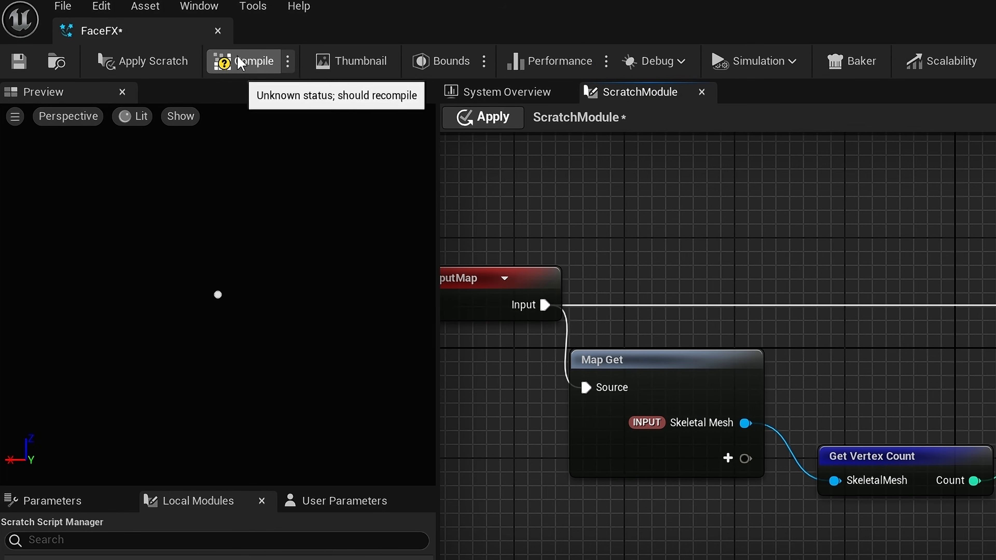
- Compile and save the FaceFX system, then apply the scratch module's changes and close its graph
{"action": "left_click", "coordinate": [239, 61]}
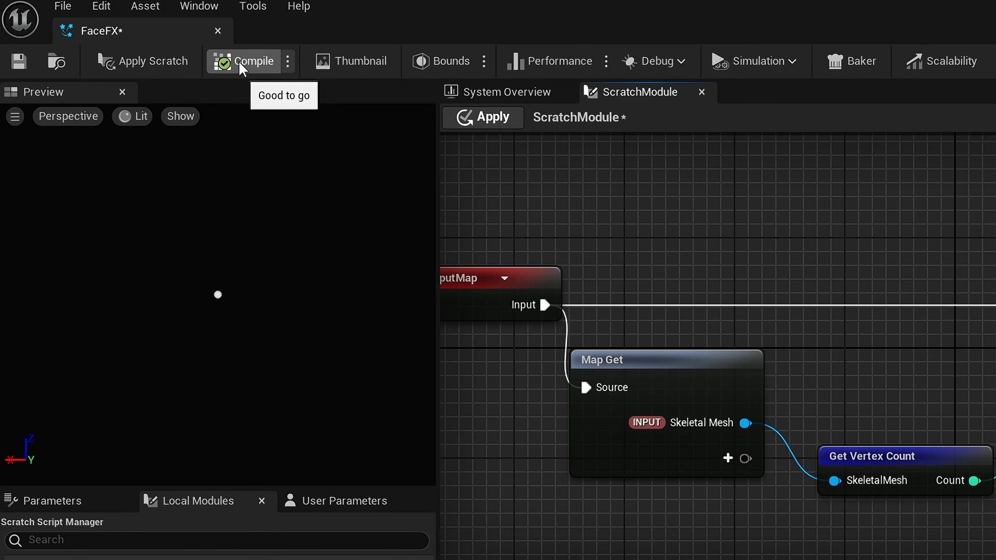
{"action": "left_click", "coordinate": [18, 61]}
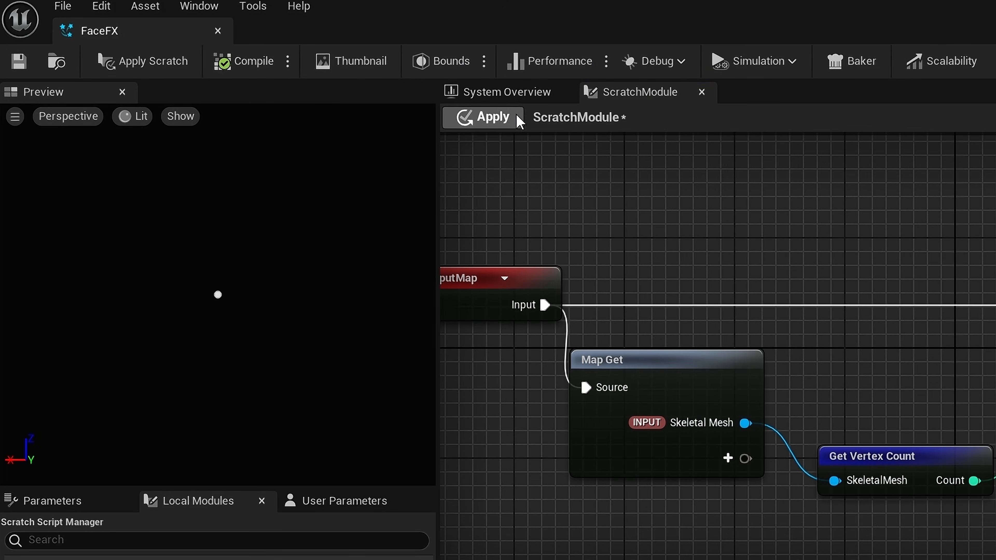
{"action": "left_click", "coordinate": [495, 118]}
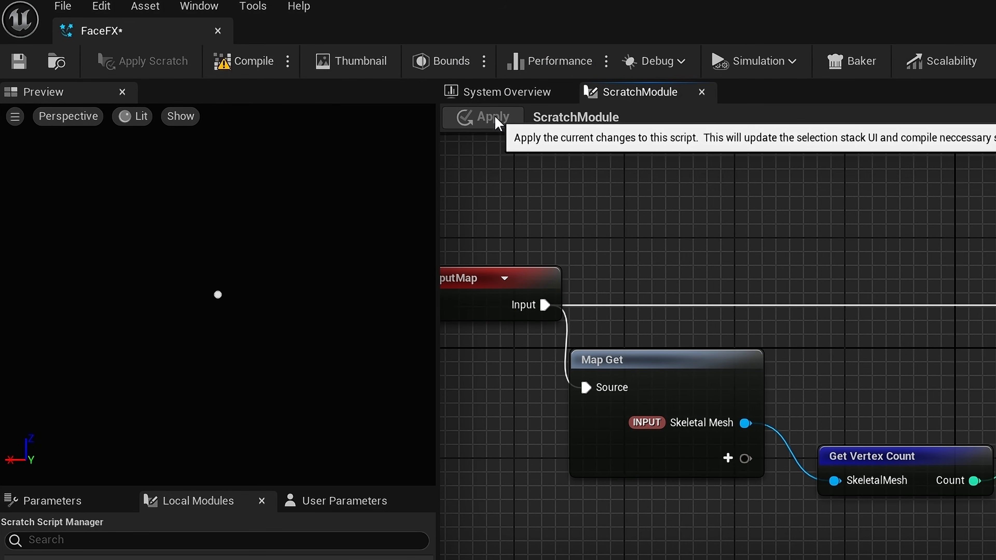
{"action": "left_click", "coordinate": [510, 96]}
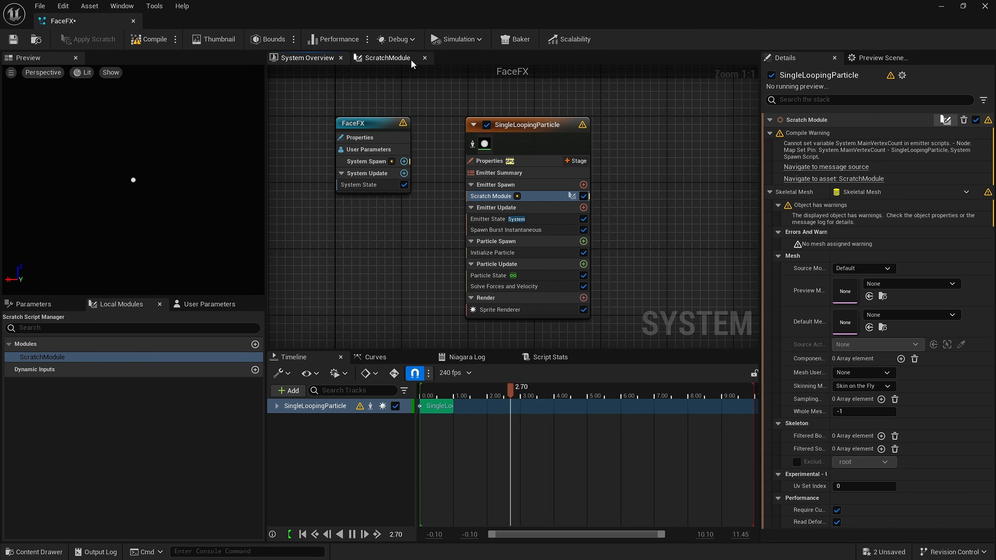
{"action": "left_click", "coordinate": [424, 58]}
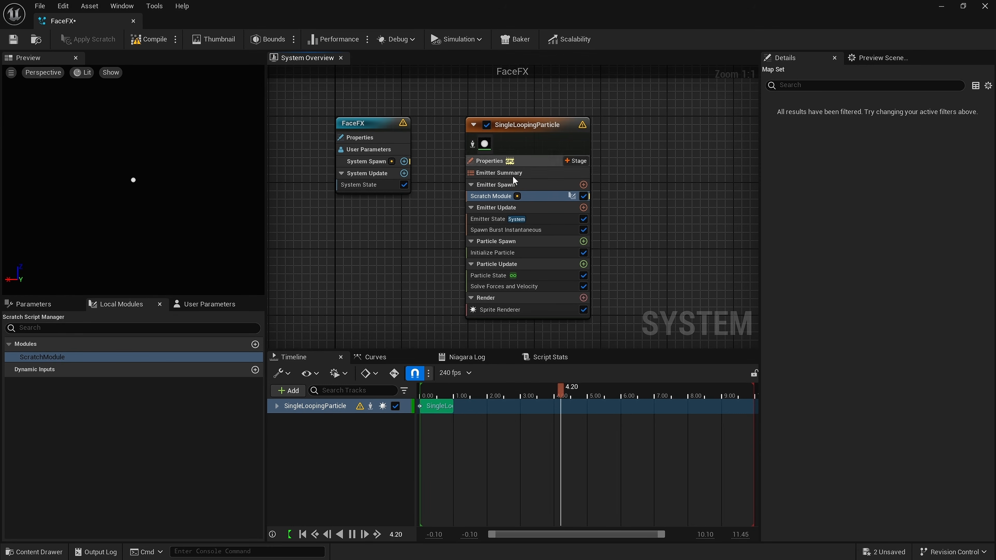
- Rename the local scratch module as GetVertex Count
{"action": "left_click", "coordinate": [486, 198]}
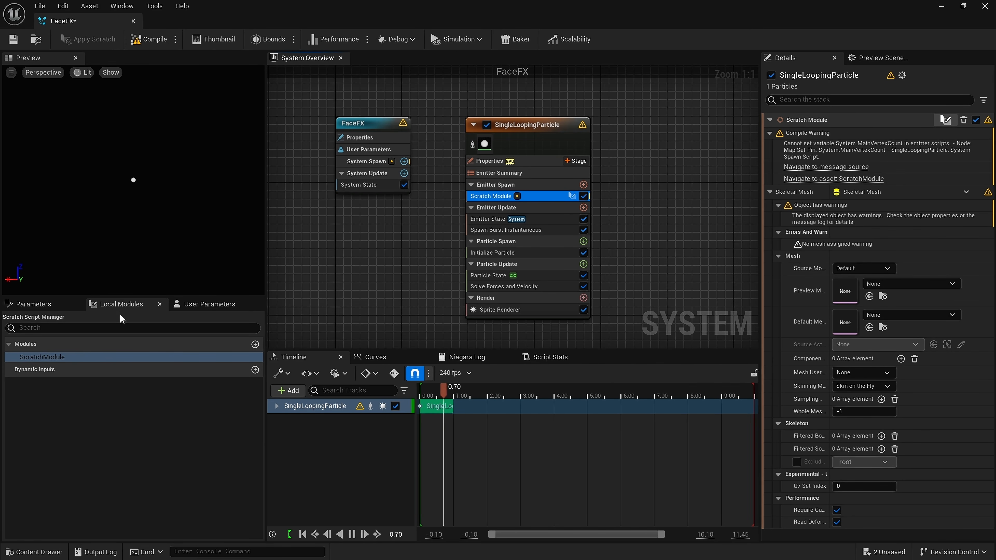
{"action": "left_click", "coordinate": [62, 358]}
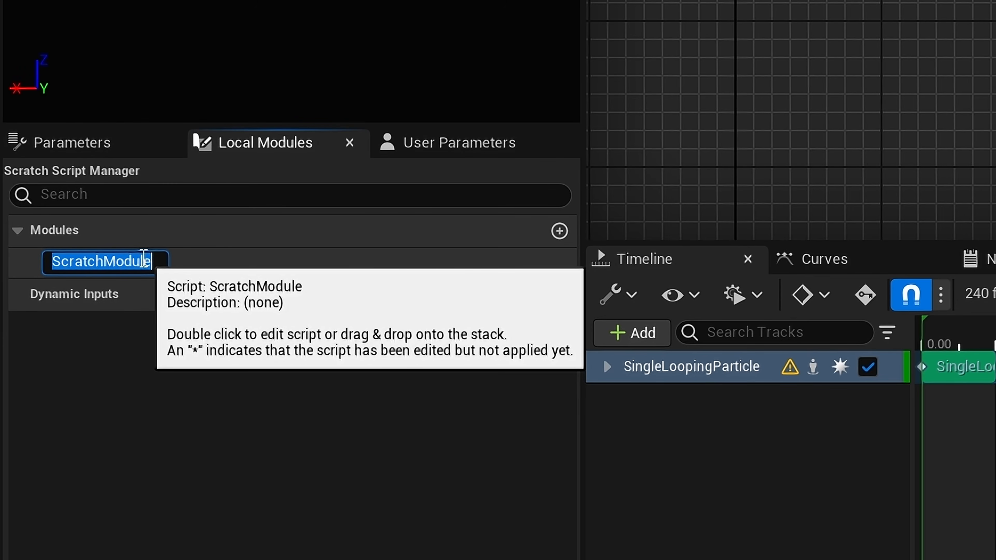
{"action": "key", "text": "BackSpace"}
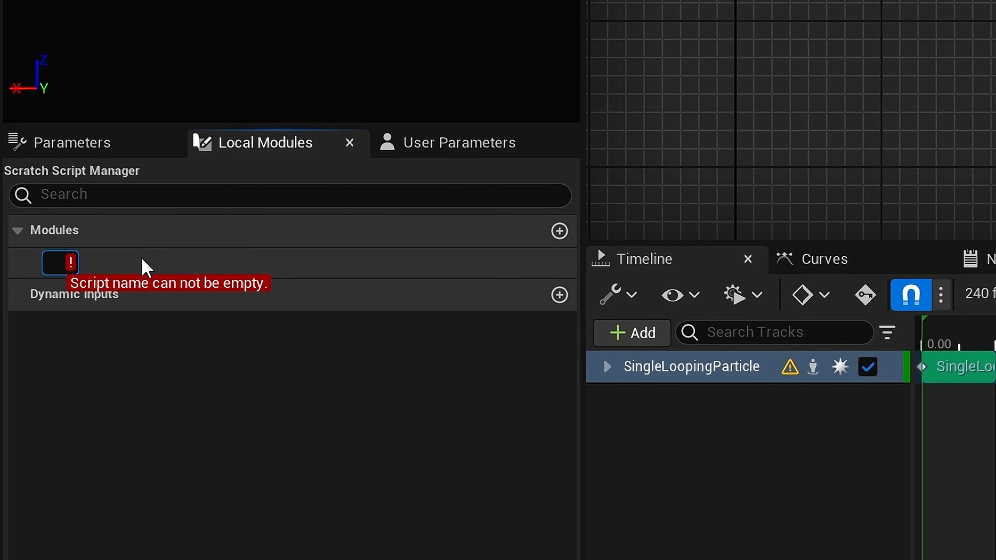
{"action": "type", "text": "GetVert"}
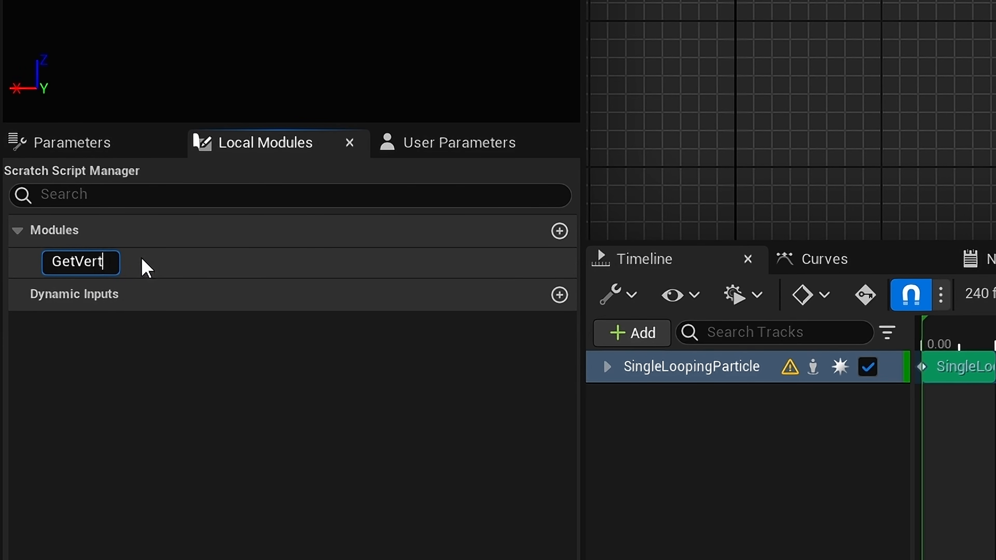
{"action": "type", "text": "ex Count"}
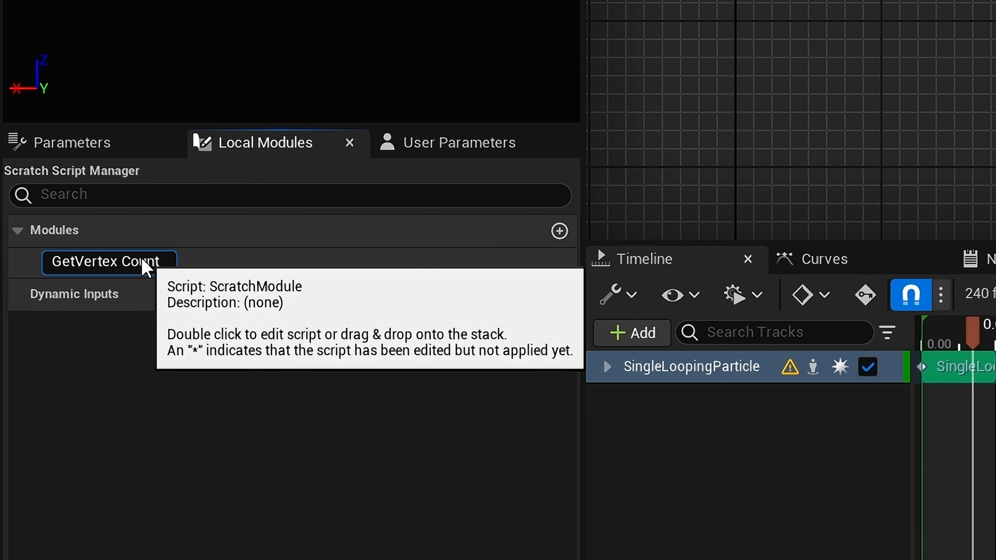
{"action": "key", "text": "Return"}
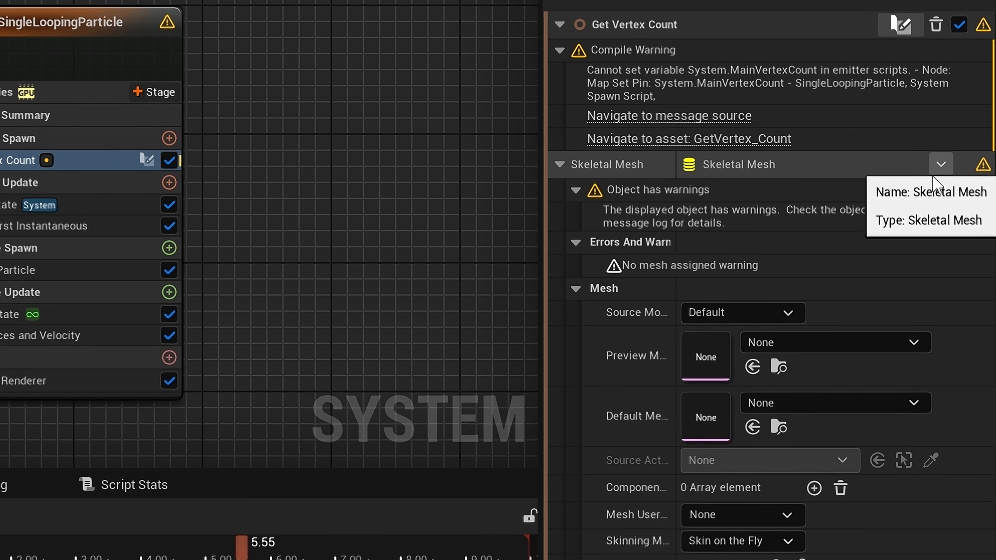
- Link the Skeletal Mesh input of the Get Vertex Count module to the user parameter Face
{"action": "left_click", "coordinate": [941, 164]}
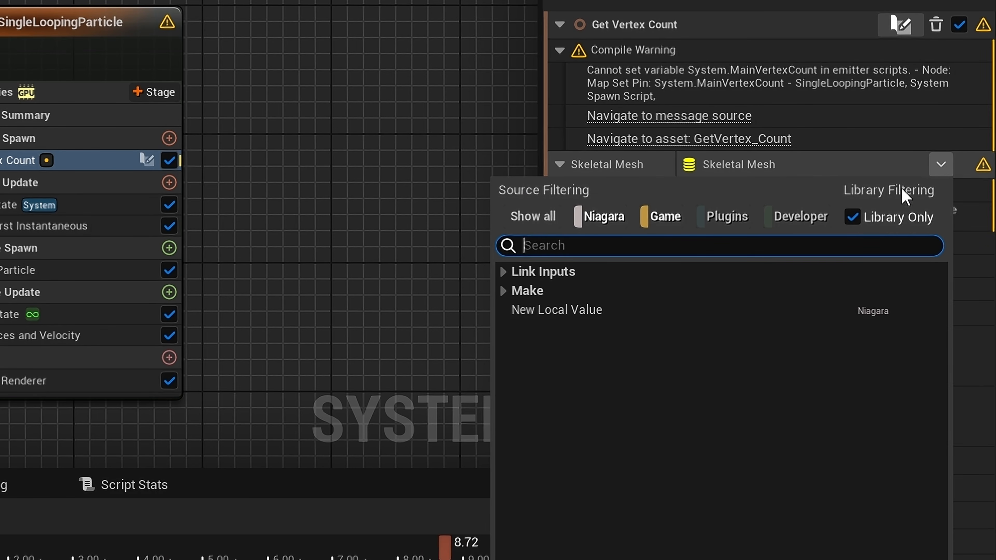
{"action": "left_click", "coordinate": [506, 273]}
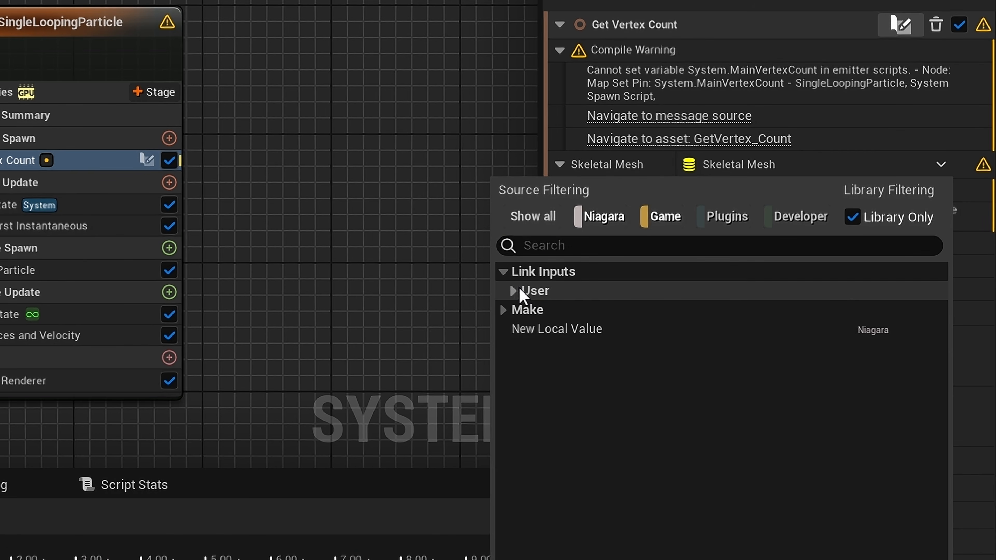
{"action": "left_click", "coordinate": [512, 291]}
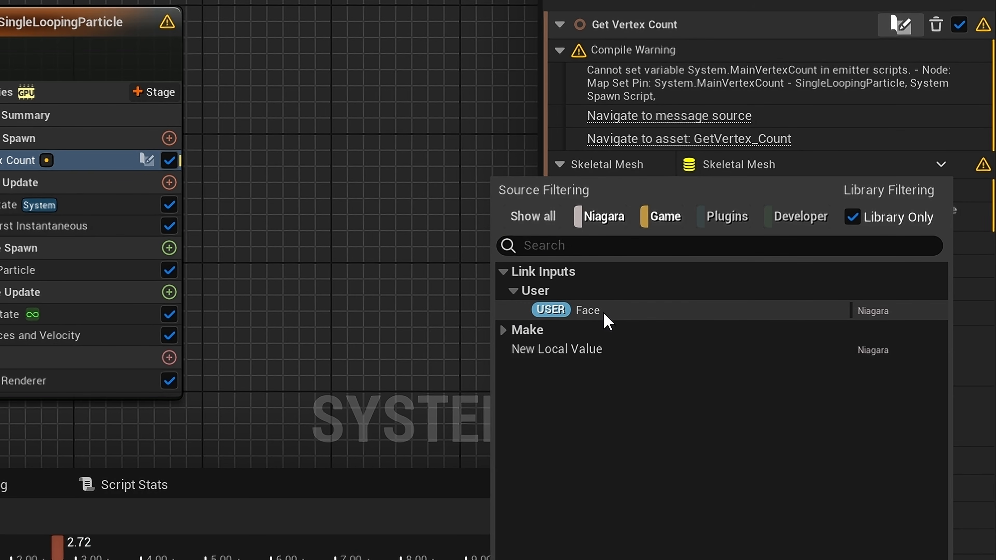
{"action": "left_click", "coordinate": [587, 310]}
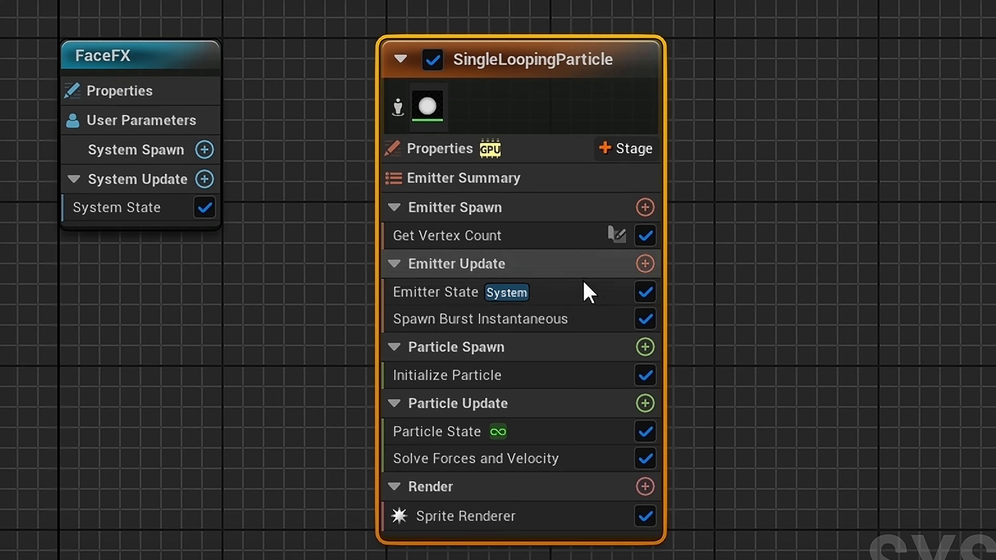
- Link the Spawn Count of Spawn Burst Instantaneous to the emitter's MainVertexCount parameter and save the system
{"action": "left_click", "coordinate": [571, 320]}
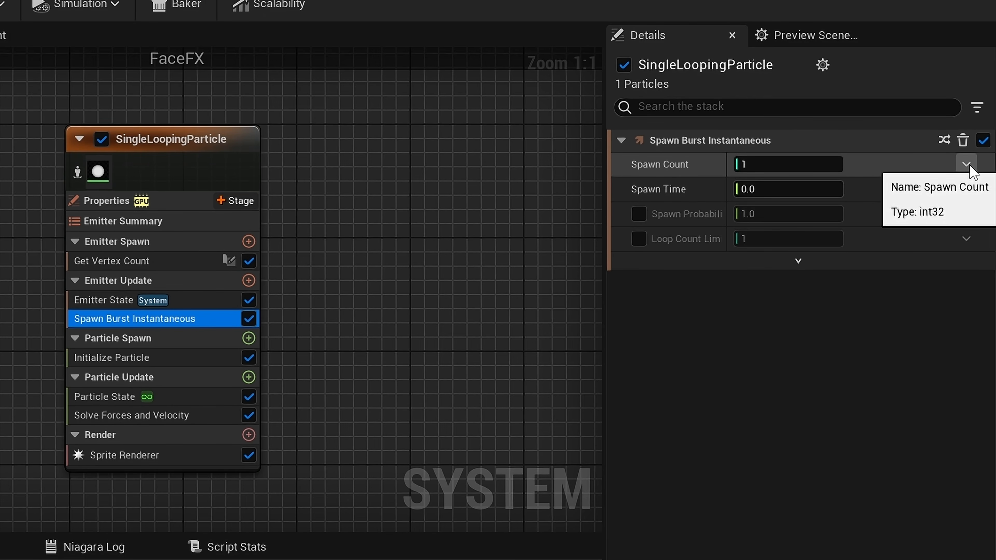
{"action": "left_click", "coordinate": [968, 166]}
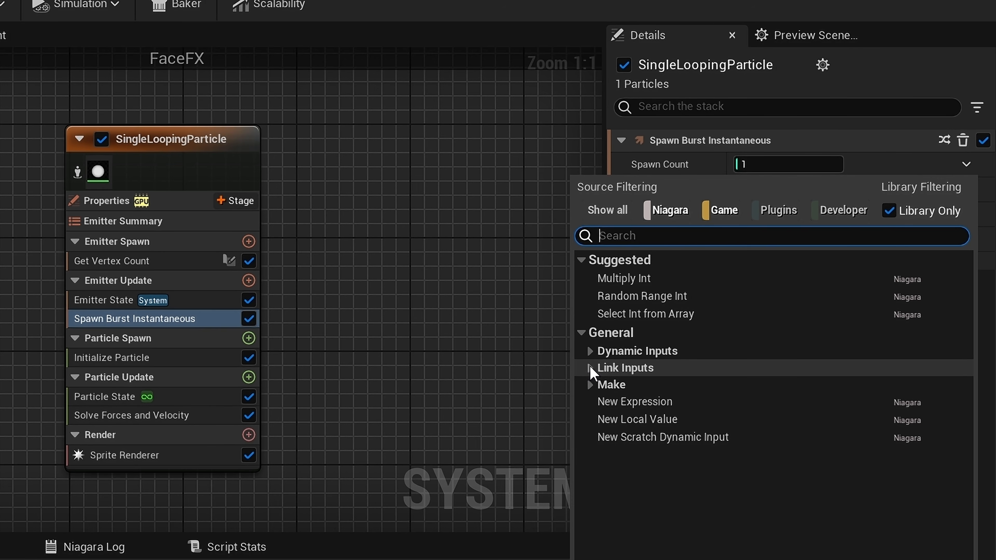
{"action": "left_click", "coordinate": [591, 369]}
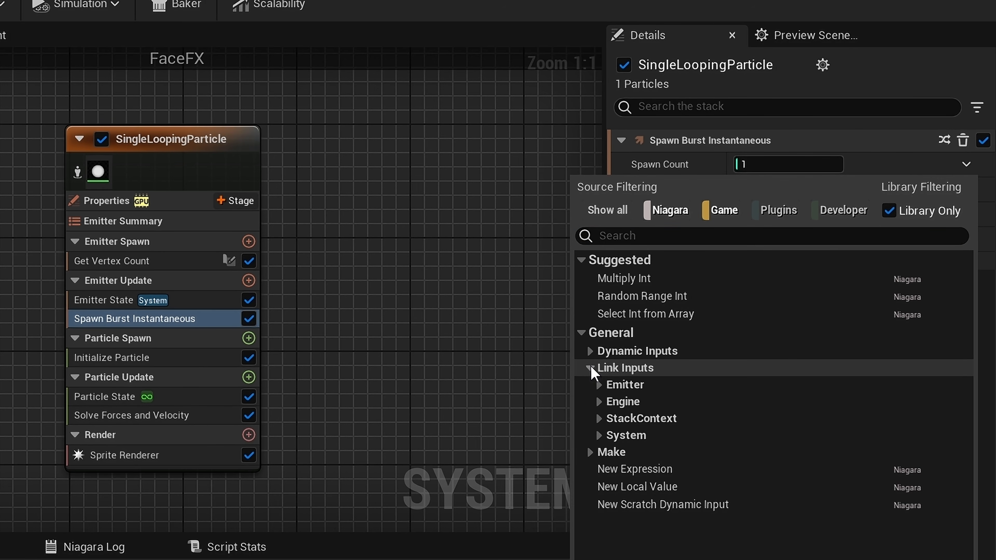
{"action": "left_click", "coordinate": [597, 384]}
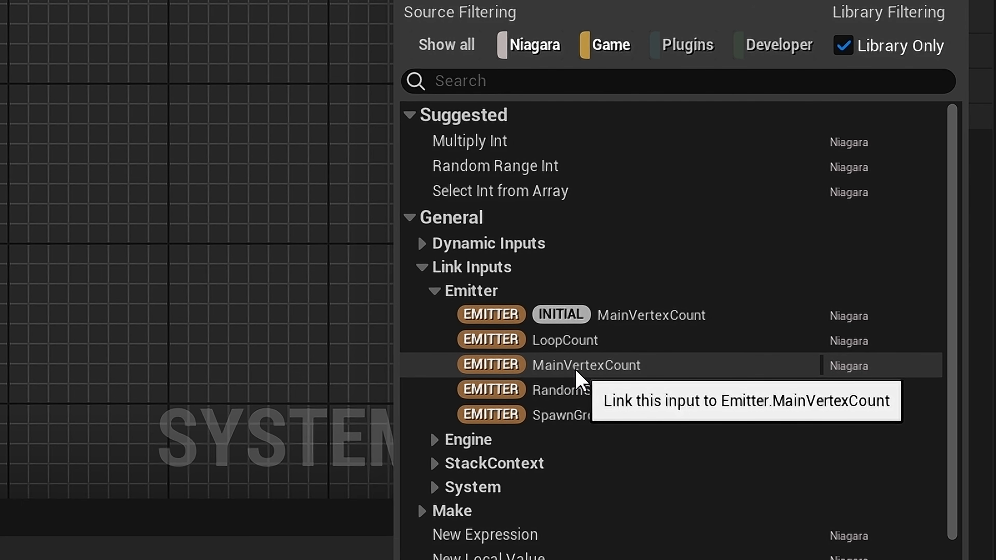
{"action": "left_click", "coordinate": [577, 371]}
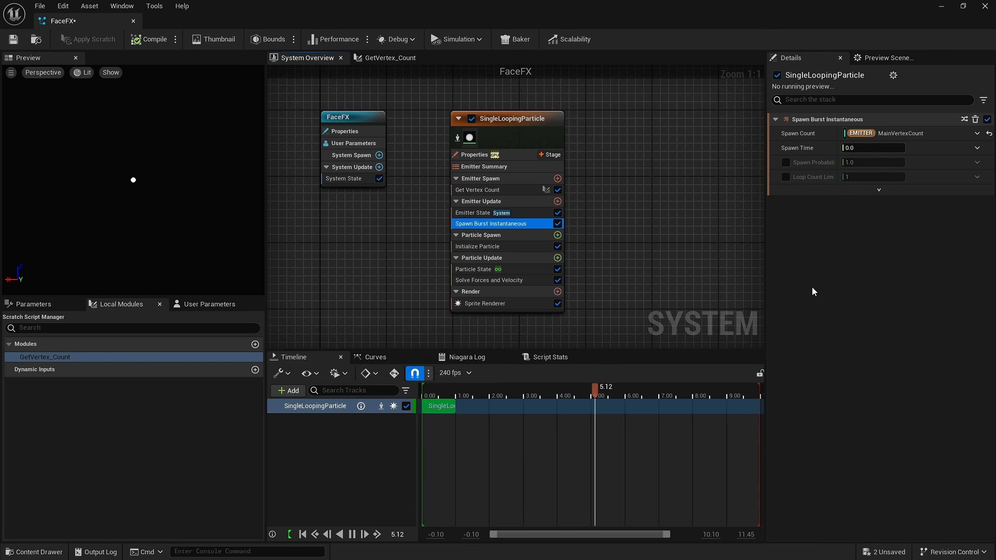
{"action": "left_click", "coordinate": [18, 43]}
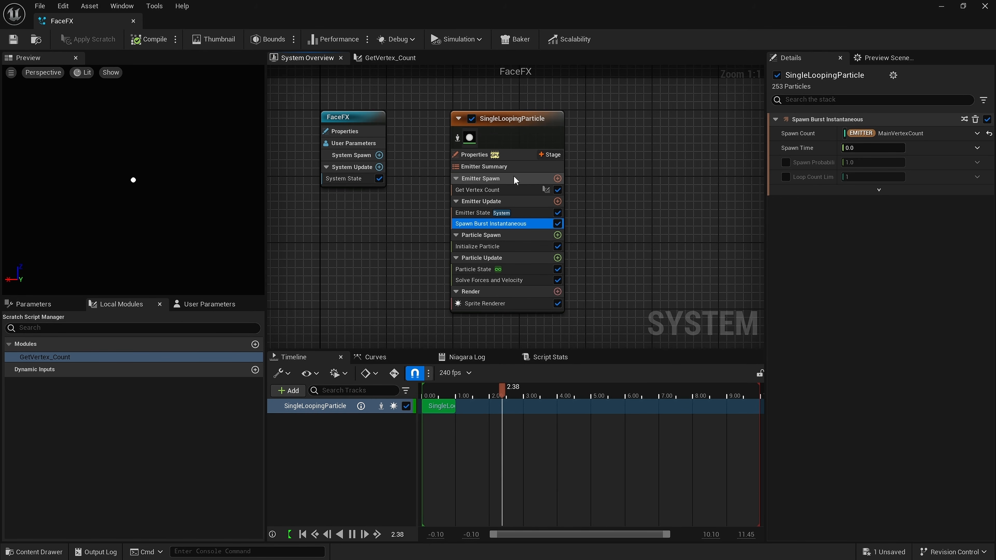
- Add FaceOnly as a sampling region of the Face user parameter and save the FaceFX system
{"action": "left_click", "coordinate": [206, 304]}
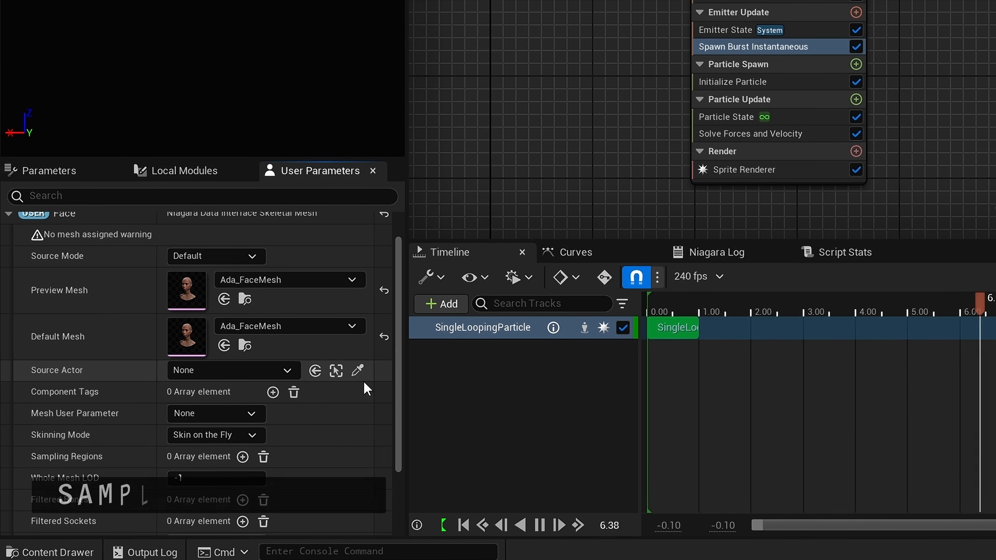
{"action": "scroll", "coordinate": [240, 446], "scroll_direction": "down", "scroll_amount": 3}
{"action": "scroll", "coordinate": [367, 390], "scroll_direction": "down", "scroll_amount": 1}
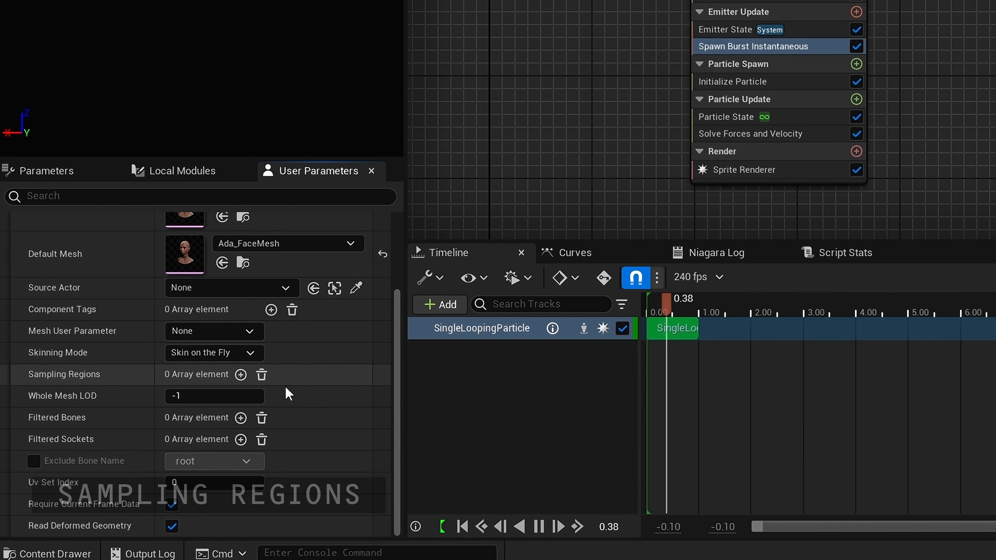
{"action": "left_click", "coordinate": [241, 375]}
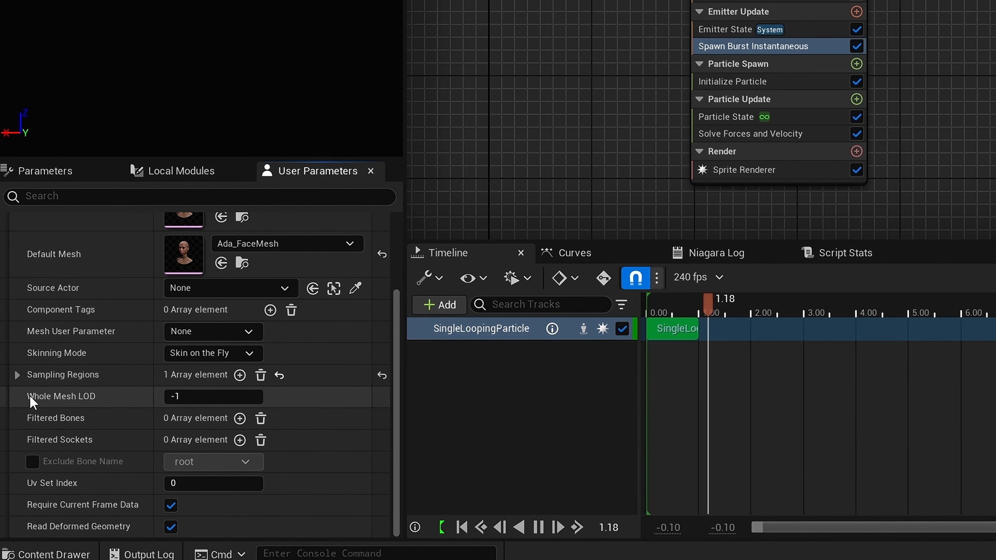
{"action": "left_click", "coordinate": [17, 375]}
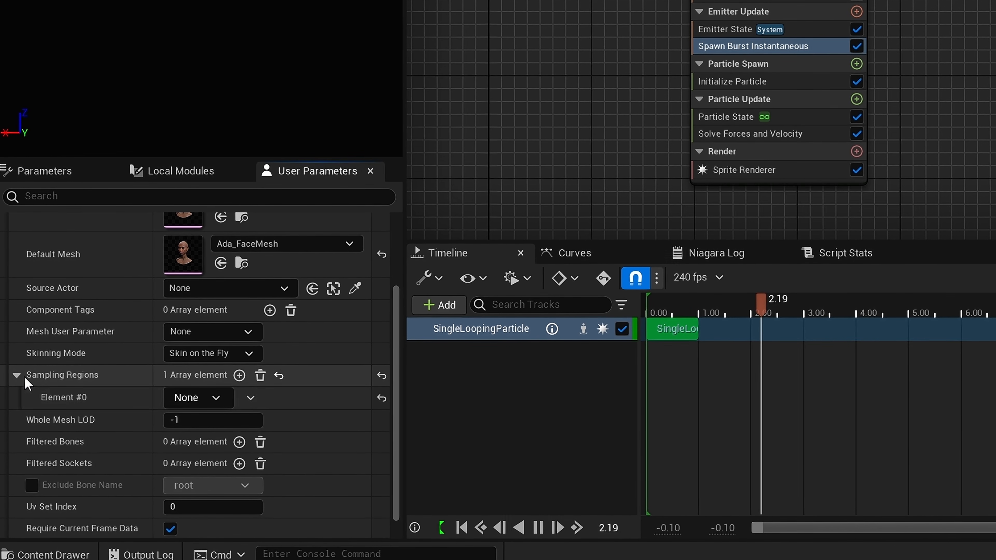
{"action": "left_click", "coordinate": [216, 400]}
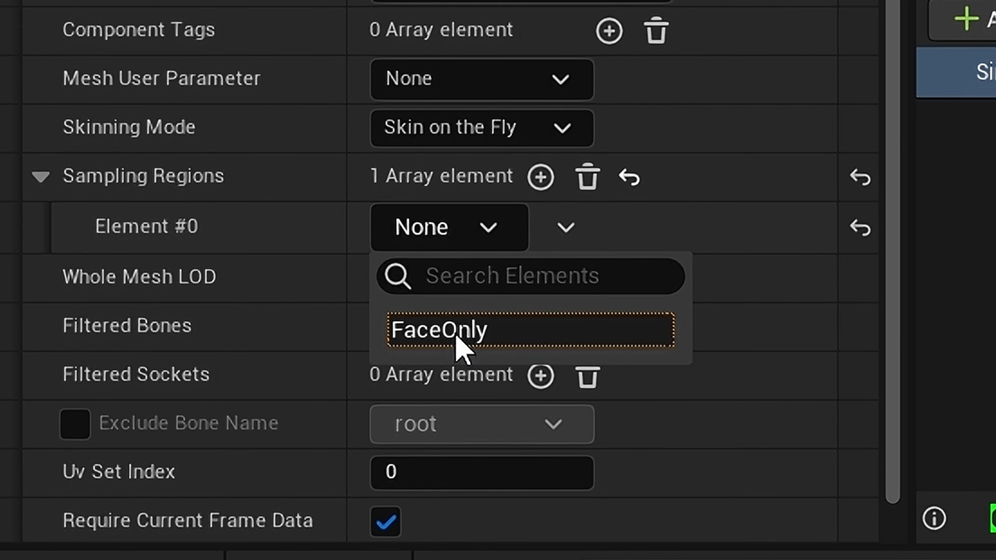
{"action": "left_click", "coordinate": [464, 349]}
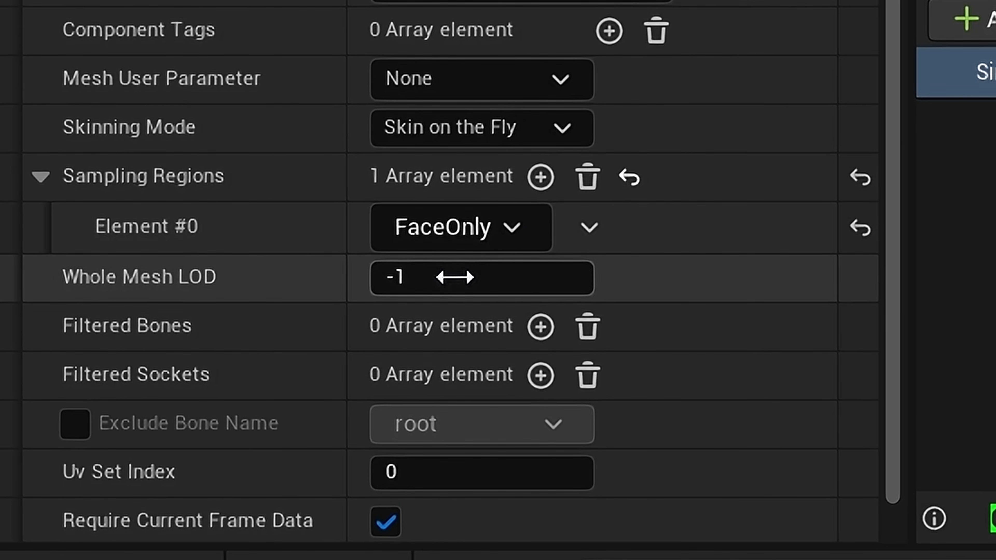
{"action": "left_click", "coordinate": [456, 277]}
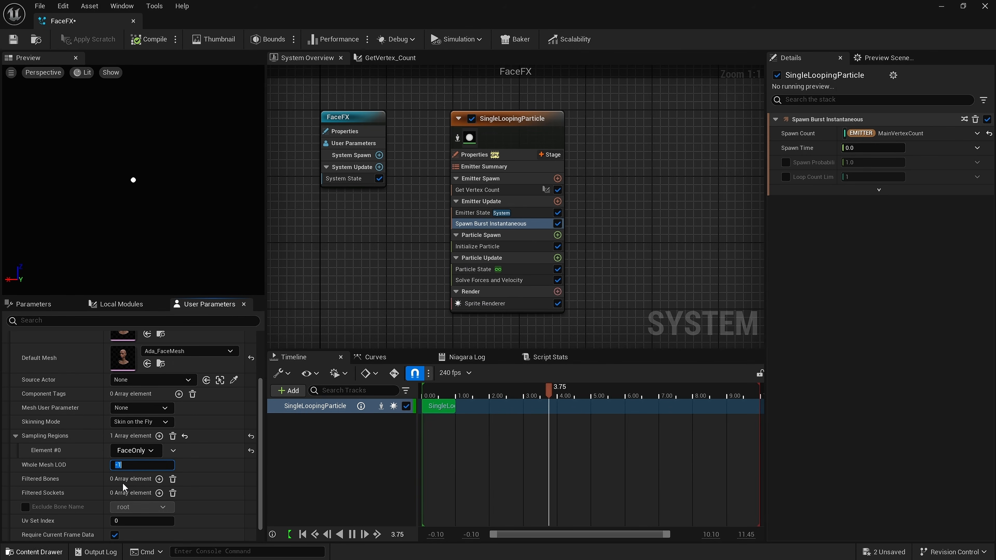
{"action": "scroll", "coordinate": [129, 481], "scroll_direction": "down", "scroll_amount": 1}
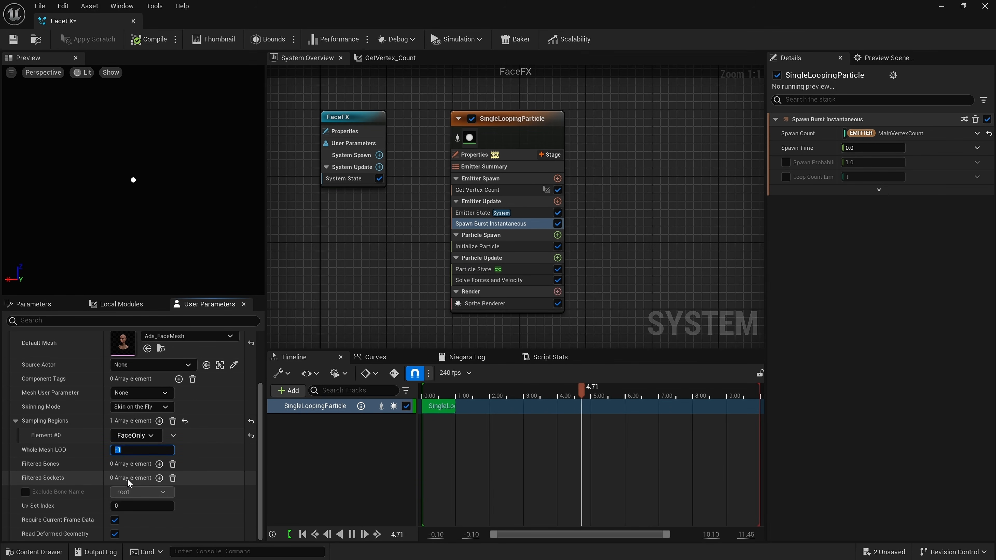
{"action": "left_click", "coordinate": [159, 166]}
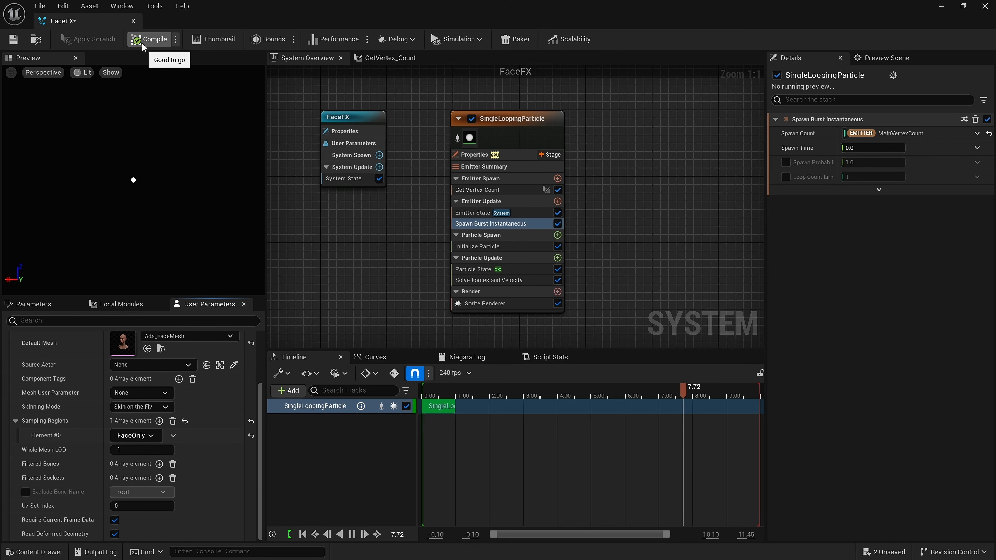
{"action": "left_click", "coordinate": [14, 42]}
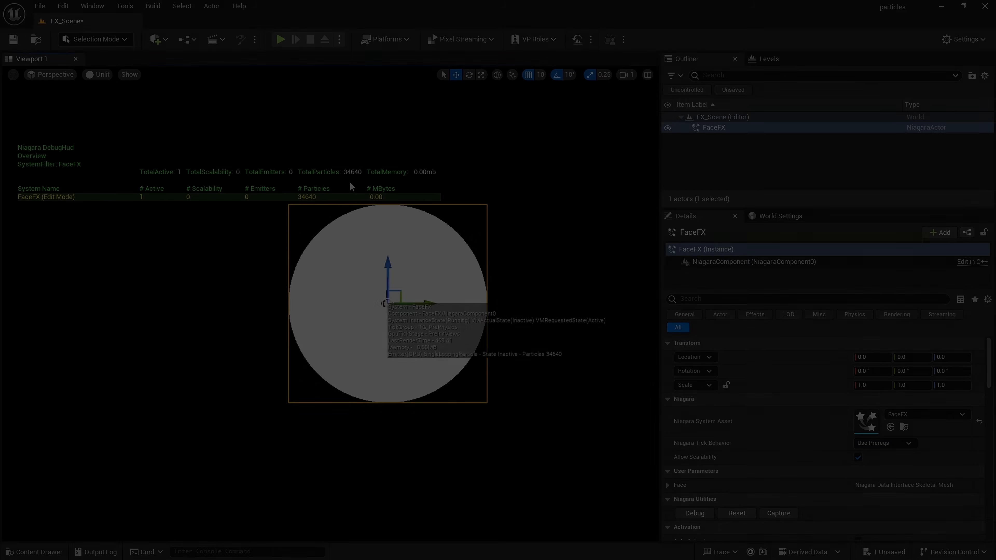
{"action": "left_click_drag", "start_coordinate": [344, 188], "coordinate": [309, 197]}
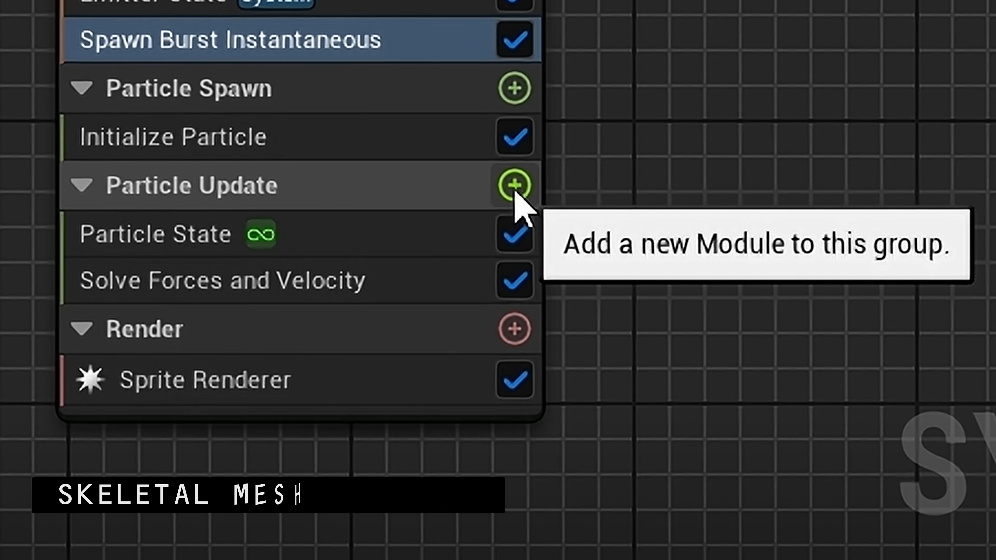
- Add a Skeletal Mesh Location module to Particle Update and place it above Solve Forces and Velocity
{"action": "left_click", "coordinate": [558, 259]}
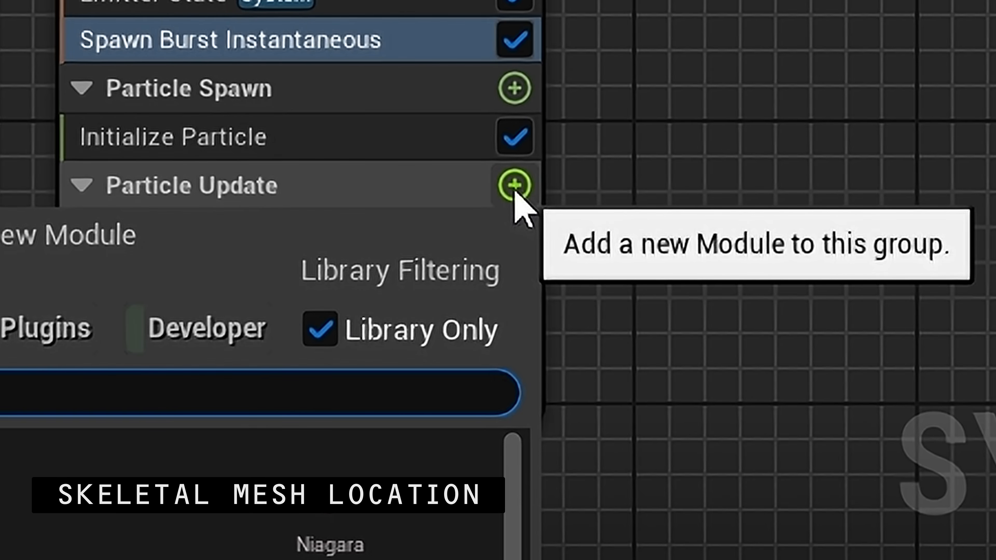
{"action": "type", "text": "ske"}
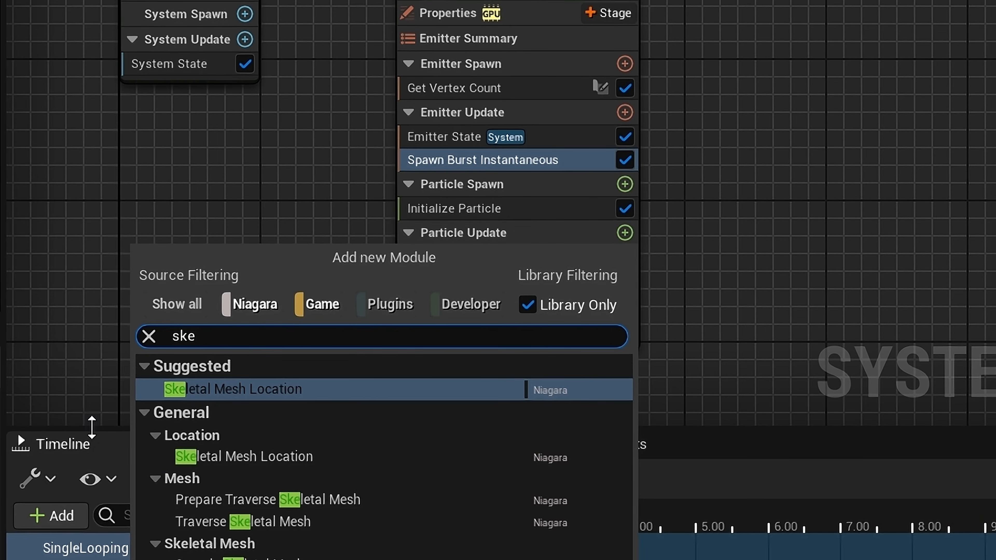
{"action": "left_click", "coordinate": [250, 389]}
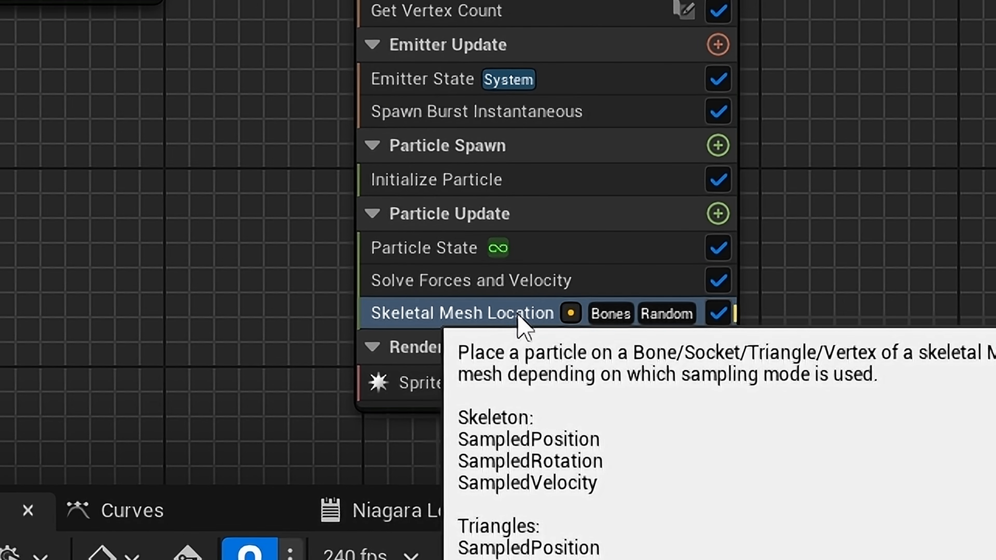
{"action": "left_click_drag", "start_coordinate": [525, 318], "coordinate": [527, 278]}
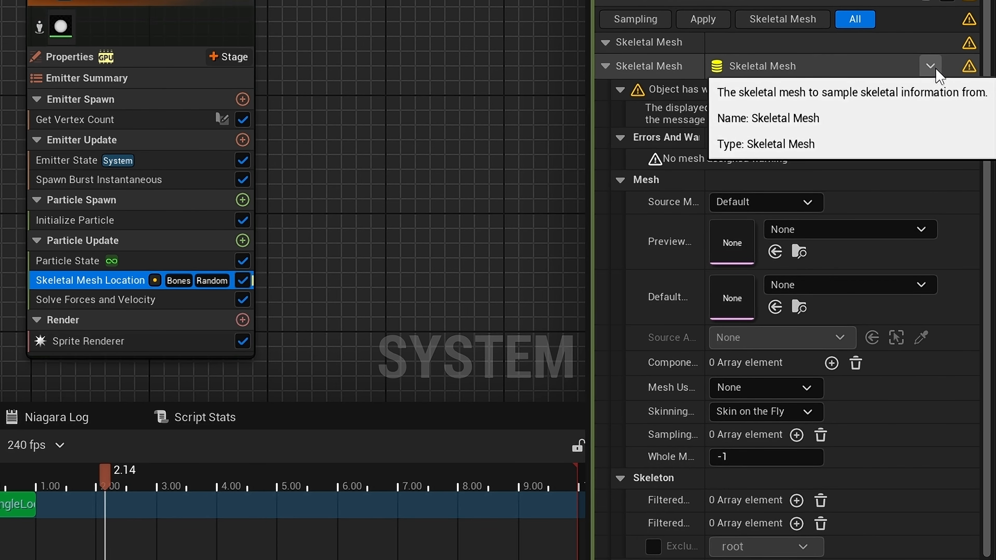
- Link the Skeletal Mesh Location module's Skeletal Mesh input to the user parameter Face and set Mesh Sampling Type to Surface (Vertices)
{"action": "left_click", "coordinate": [930, 67]}
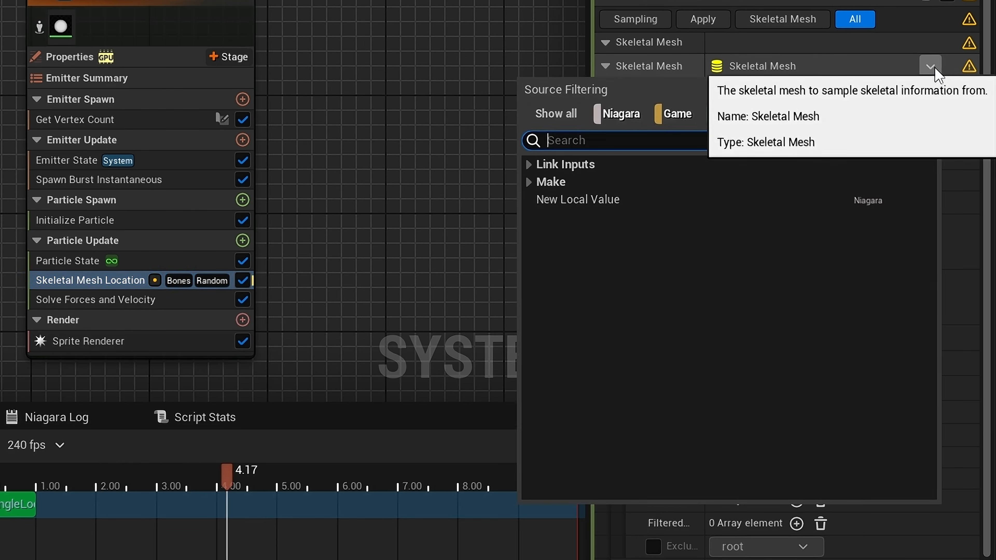
{"action": "left_click", "coordinate": [529, 164]}
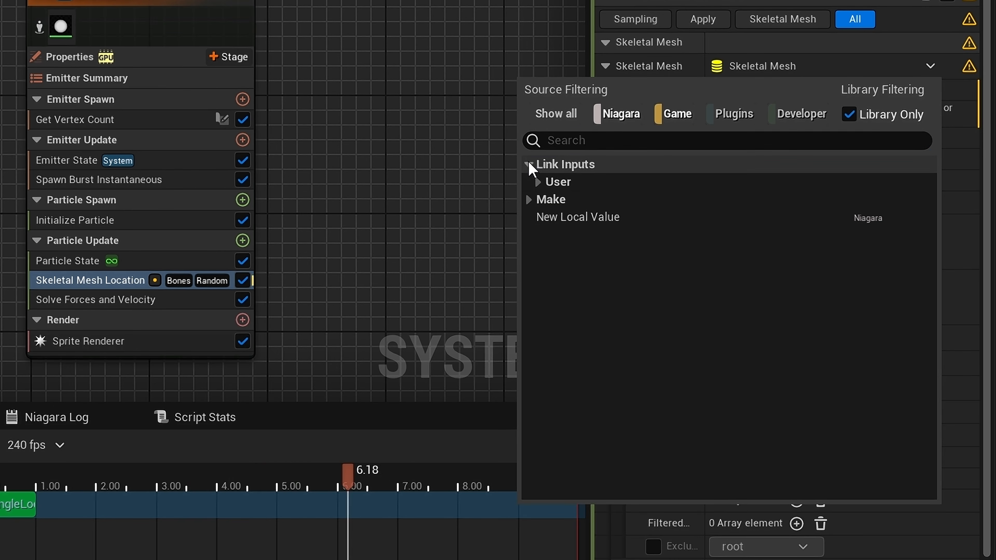
{"action": "left_click", "coordinate": [538, 181]}
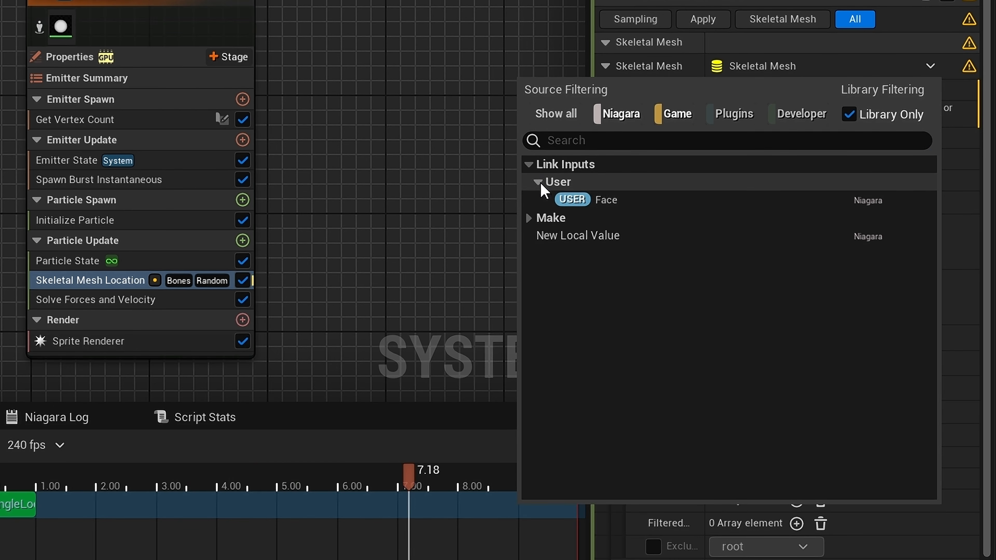
{"action": "left_click", "coordinate": [597, 202]}
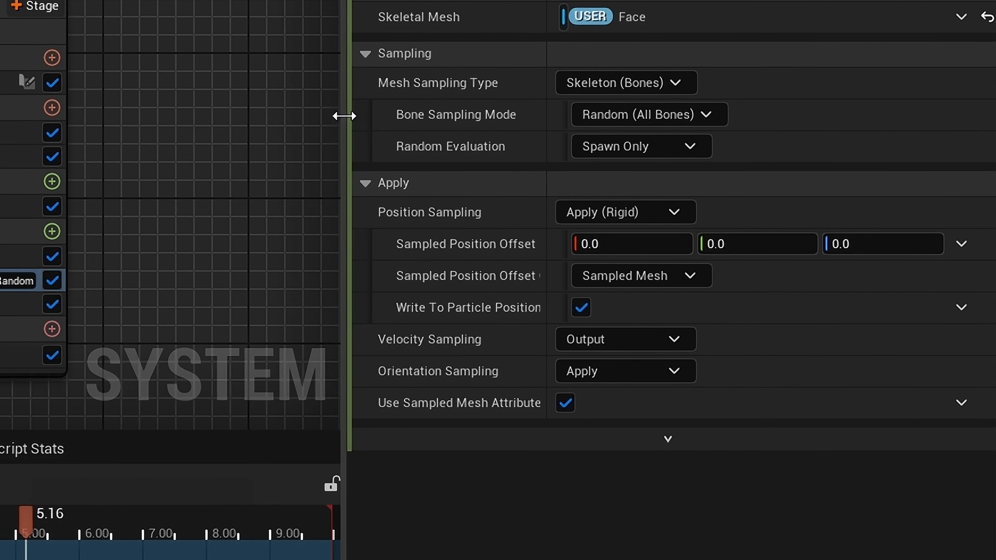
{"action": "mouse_move", "coordinate": [518, 103]}
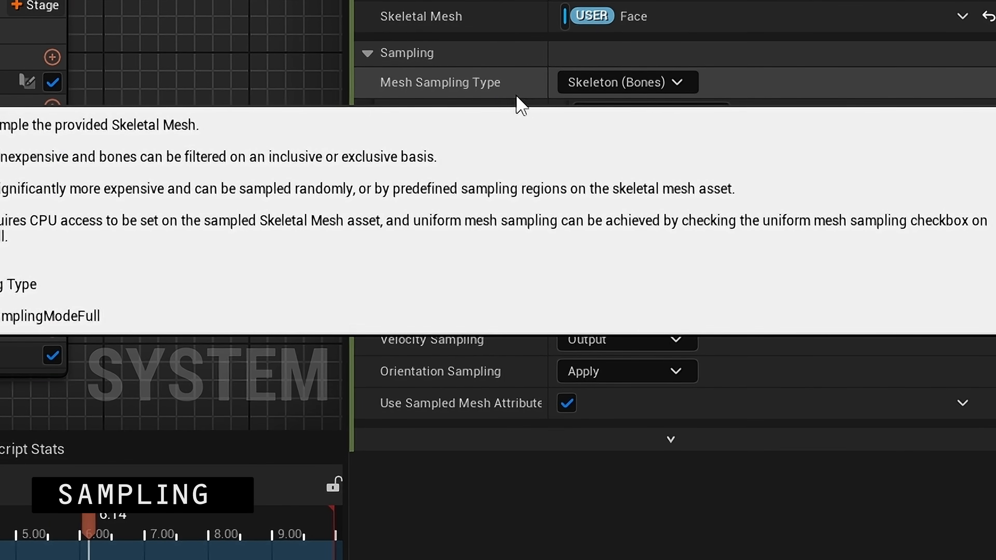
{"action": "left_click", "coordinate": [647, 87]}
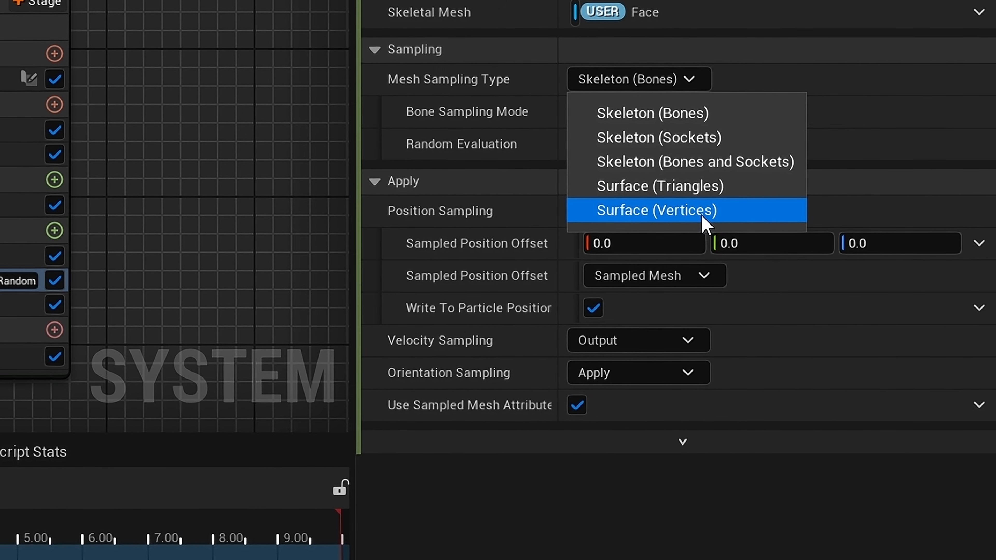
{"action": "left_click", "coordinate": [705, 220]}
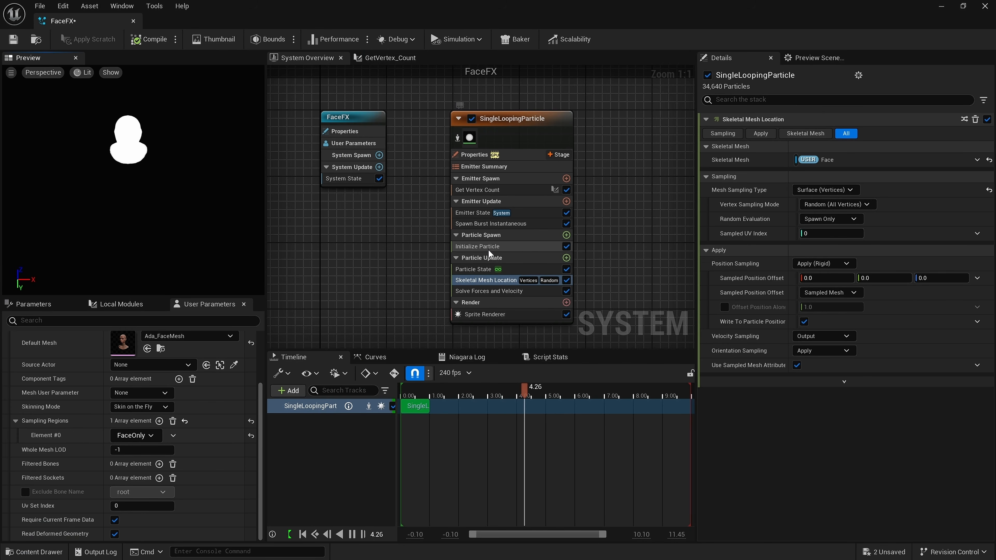
- Set the Uniform Sprite Size of Initialize Particle to 0.1 and view the particles in FX_Scene with the FaceFX actor deselected
{"action": "left_click", "coordinate": [488, 247]}
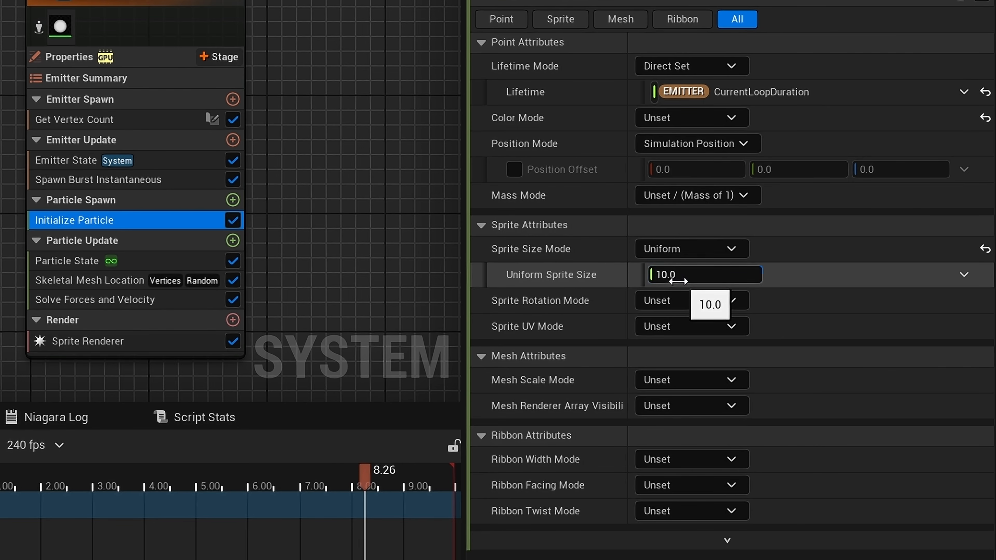
{"action": "left_click", "coordinate": [677, 281]}
{"action": "type", "text": "0"}
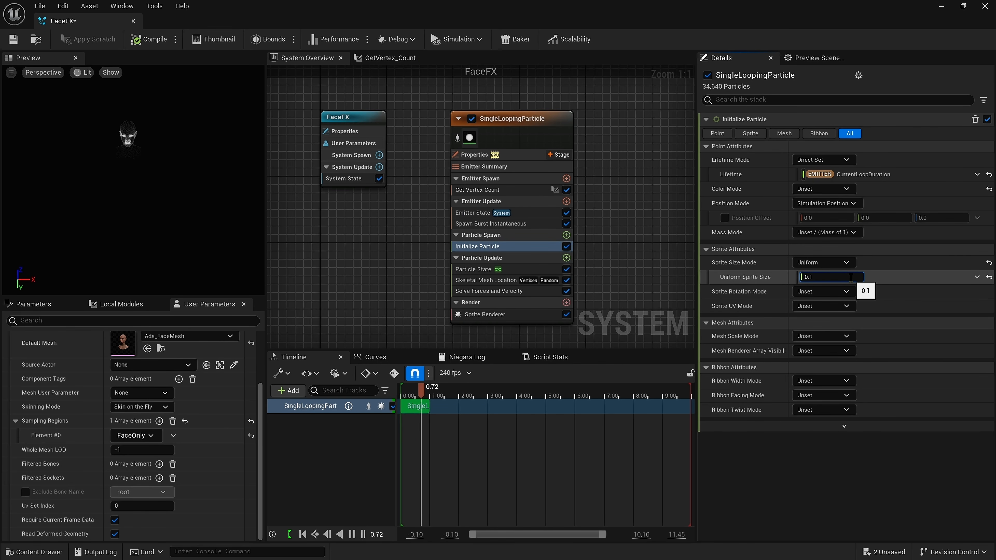
{"action": "key", "text": "Return"}
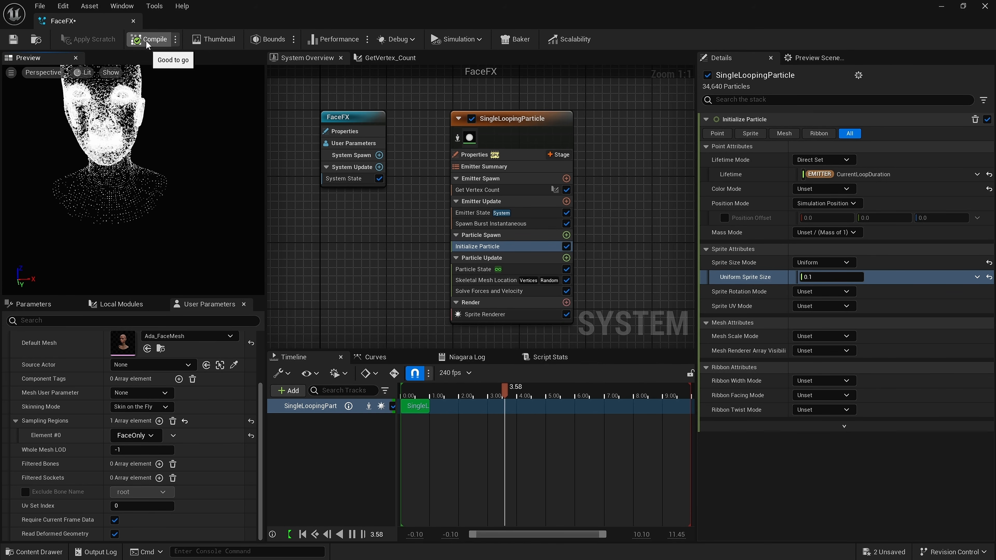
{"action": "left_click", "coordinate": [945, 12]}
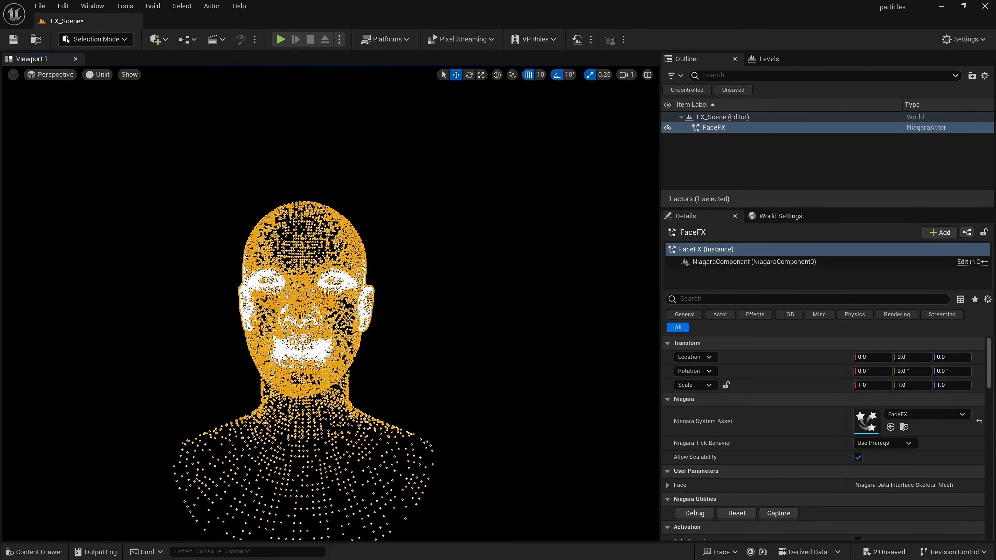
{"action": "left_click", "coordinate": [729, 117]}
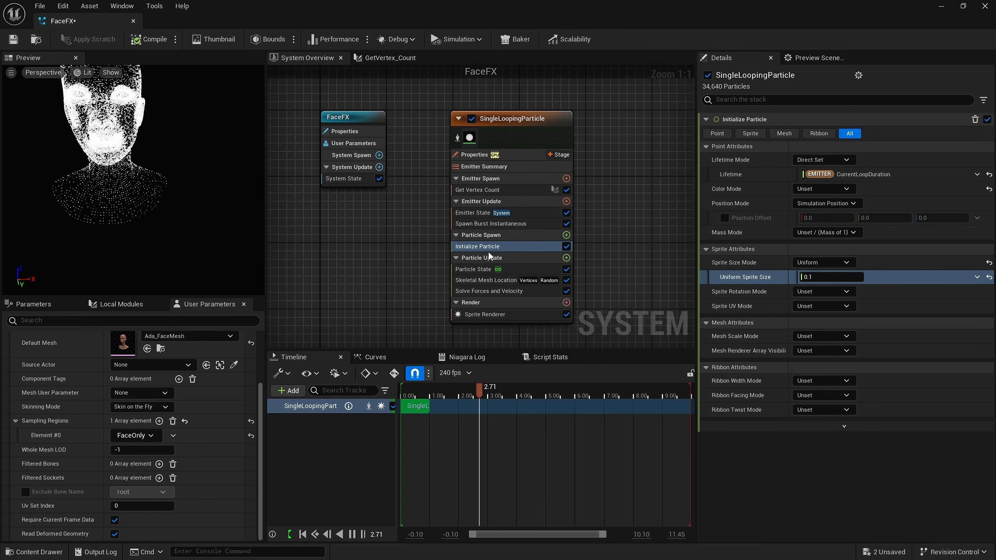
- Set the Skeletal Mesh Location module's Vertex Sampling Mode to Direct (Sampling Regions)
{"action": "left_click", "coordinate": [495, 279]}
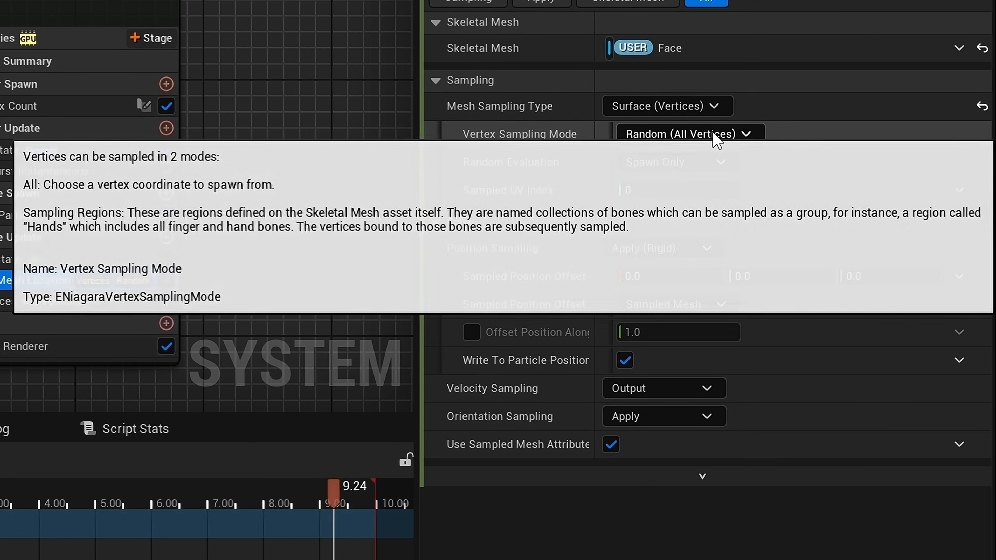
{"action": "left_click", "coordinate": [705, 134]}
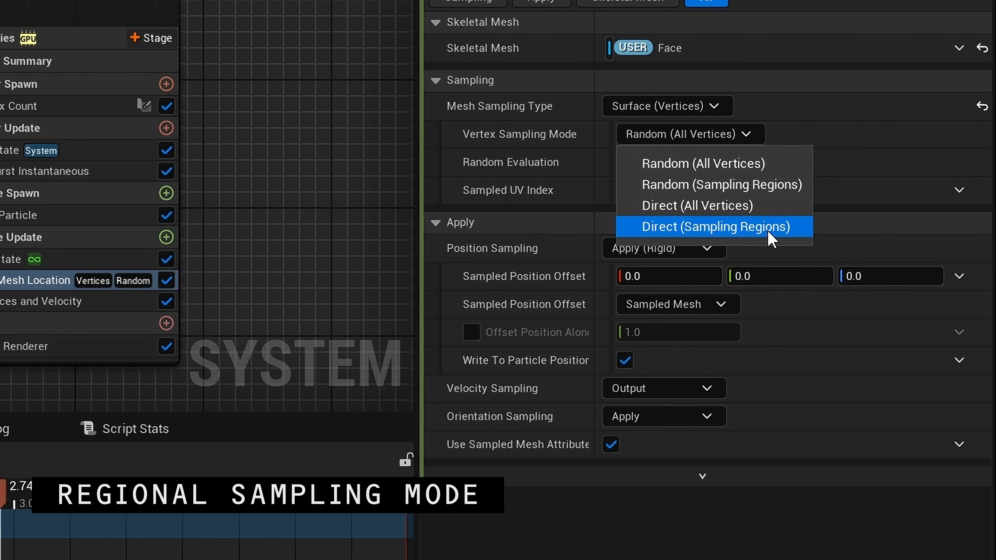
{"action": "left_click", "coordinate": [779, 235]}
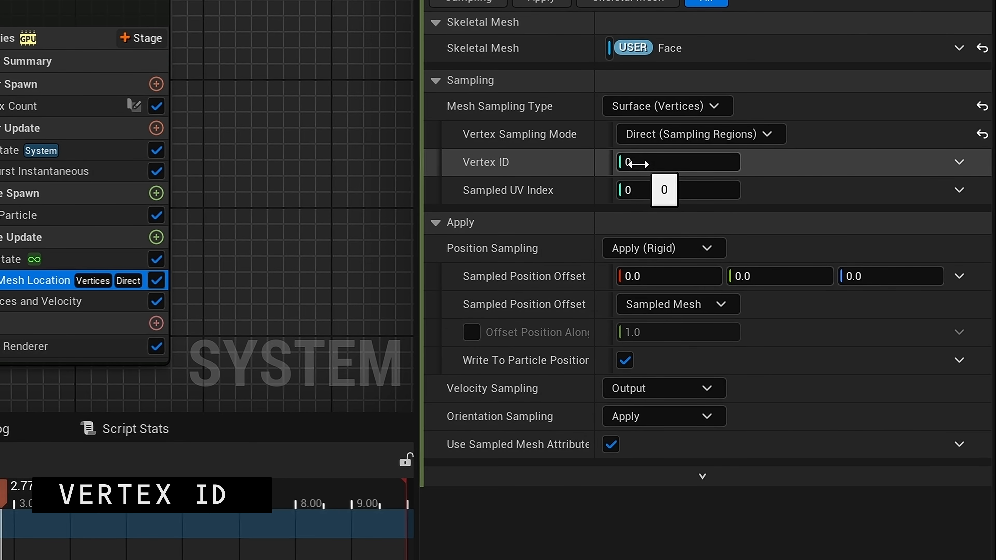
- Drive the Skeletal Mesh Location module's Vertex ID with the Return Particle IDAttributes dynamic input
{"action": "left_click", "coordinate": [967, 168]}
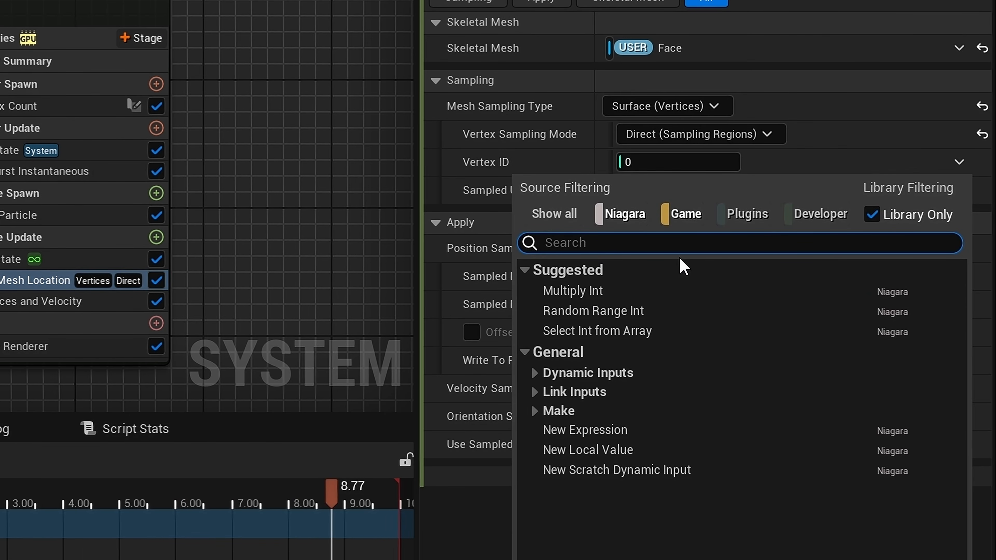
{"action": "type", "text": "uni"}
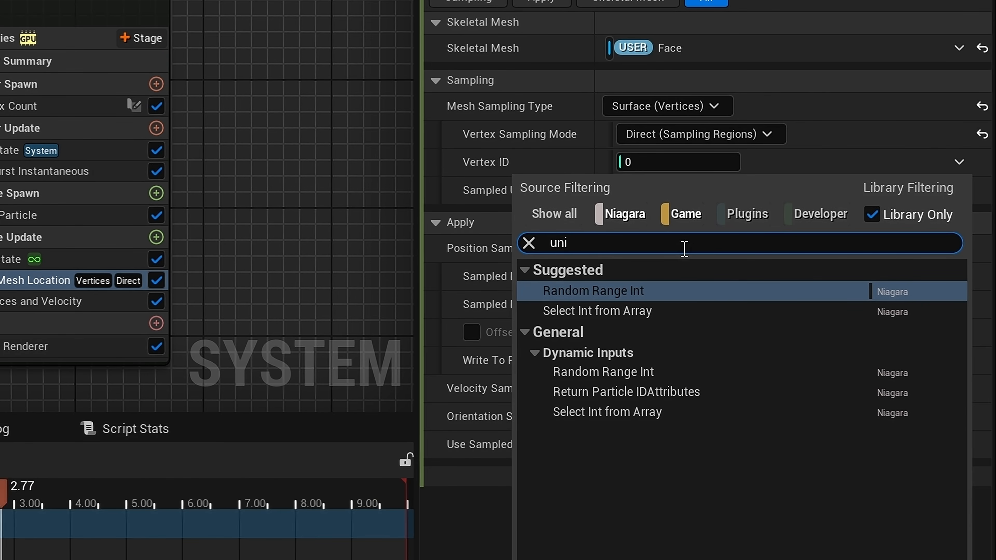
{"action": "type", "text": "q"}
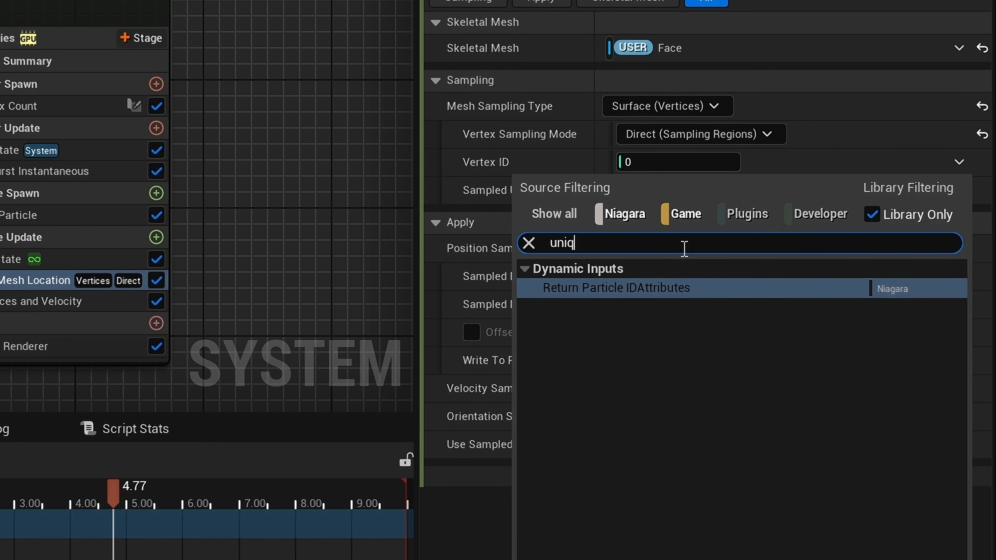
{"action": "mouse_move", "coordinate": [618, 296]}
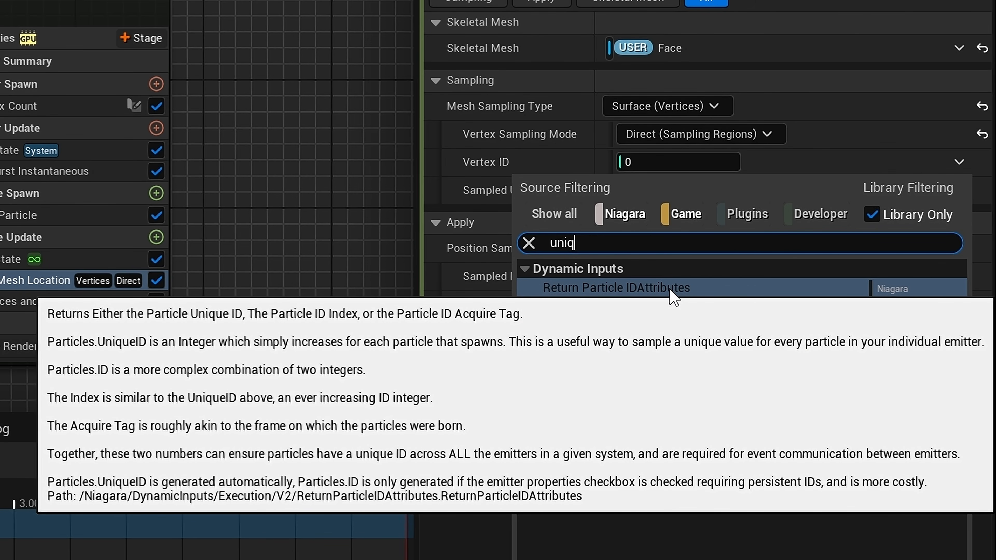
{"action": "left_click", "coordinate": [670, 288]}
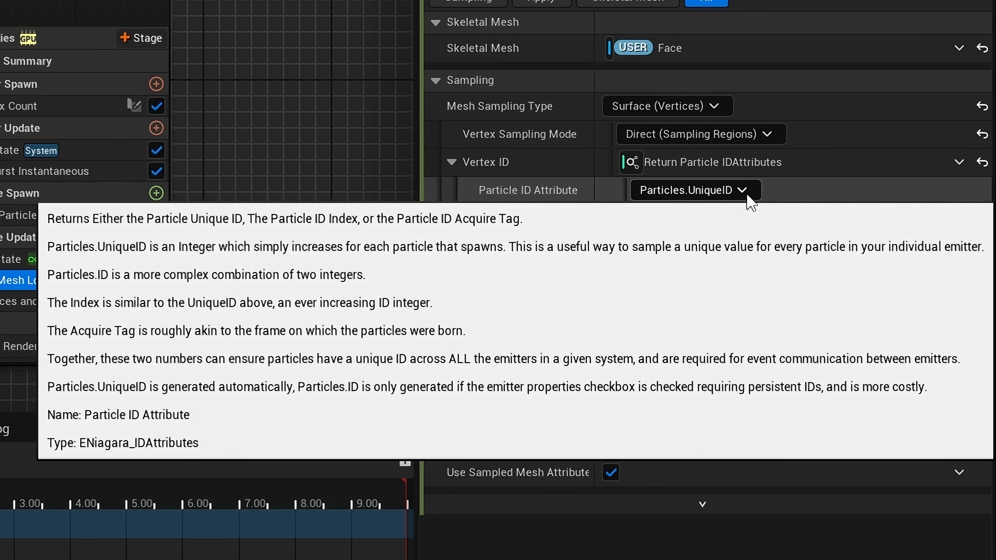
- Set the Particle ID Attribute of the Vertex ID input to Particles.ID Index
{"action": "left_click", "coordinate": [746, 193]}
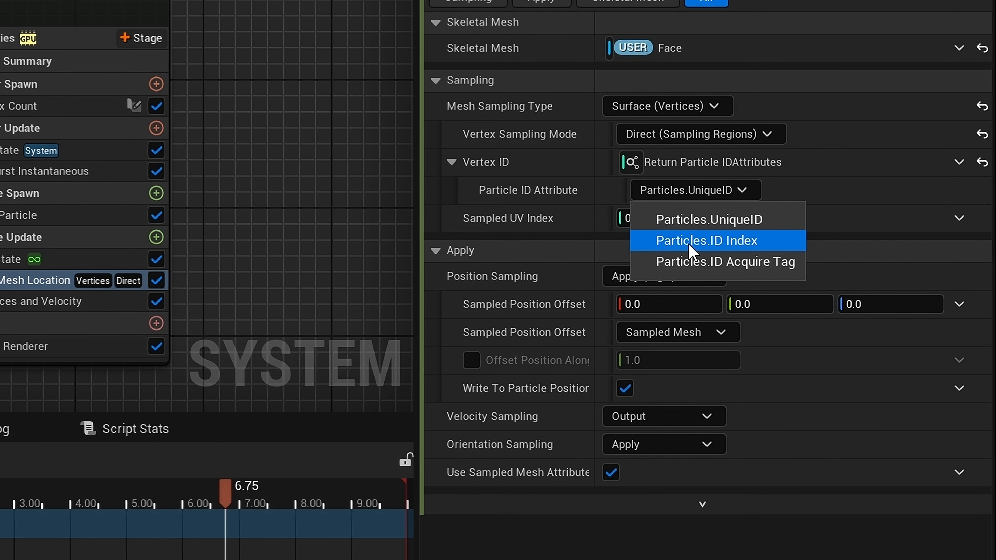
{"action": "left_click", "coordinate": [713, 230]}
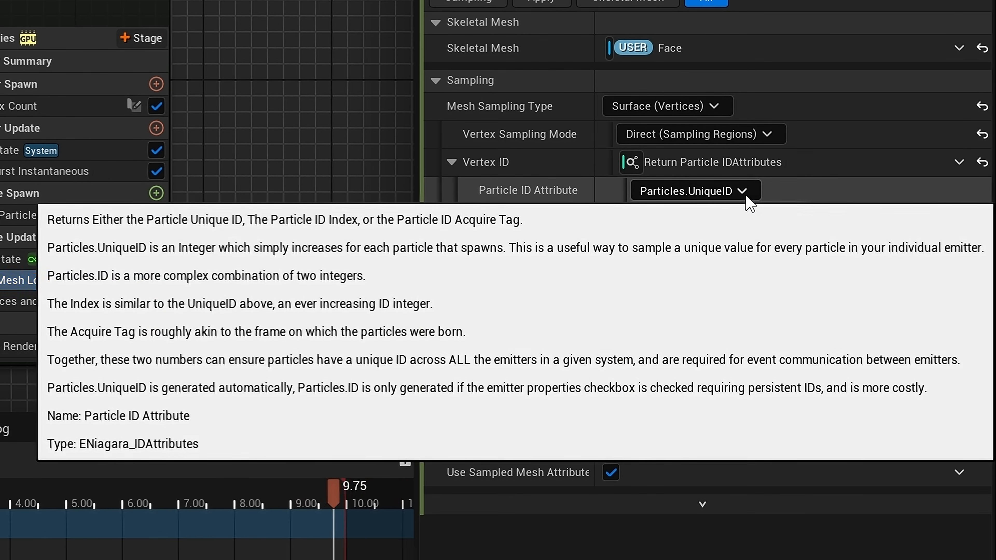
{"action": "left_click", "coordinate": [745, 193]}
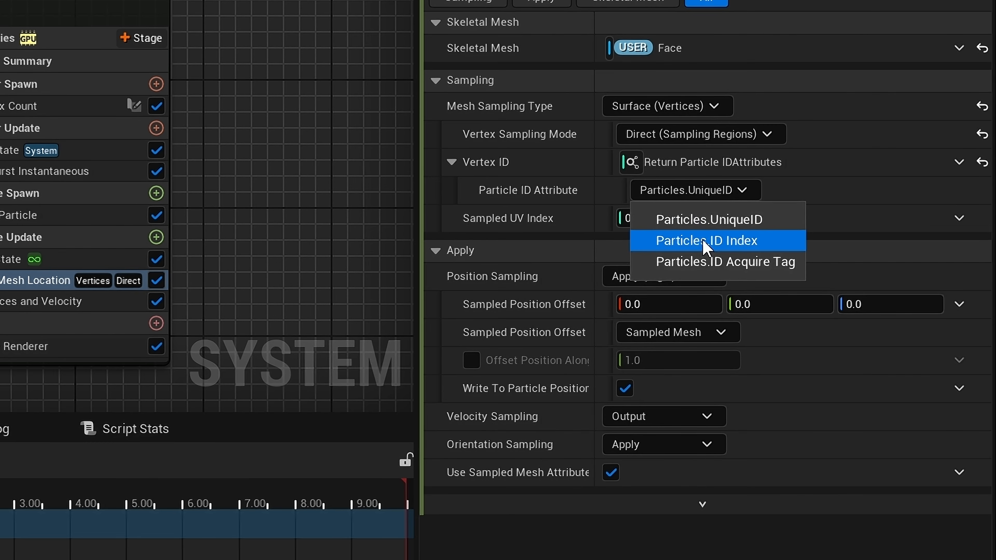
{"action": "left_click", "coordinate": [706, 241]}
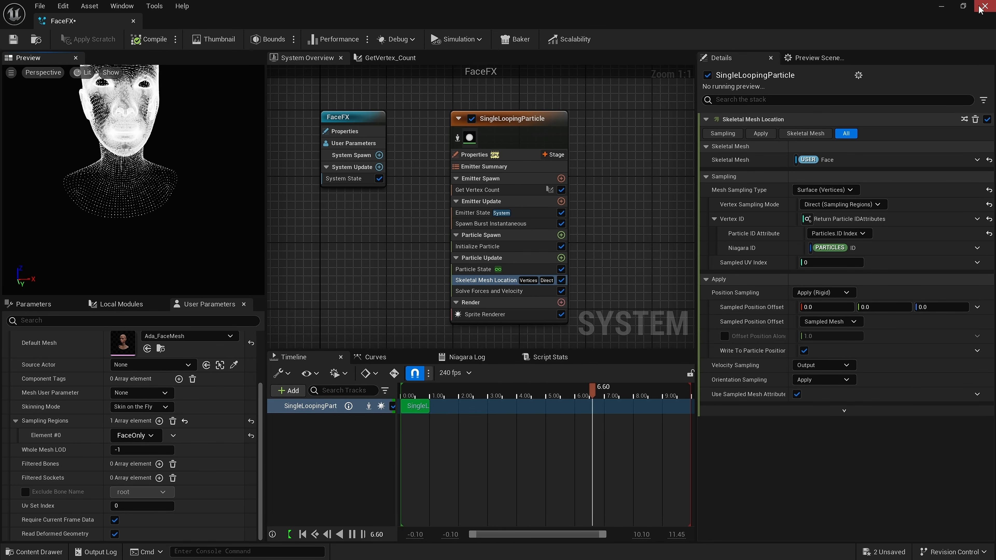
- Return to the level and examine the face particles up close and from different angles in the viewport
{"action": "left_click", "coordinate": [940, 8]}
{"action": "key", "text": "s"}
{"action": "right_click_drag", "start_coordinate": [446, 336], "coordinate": [588, 327]}
{"action": "key", "text": "w"}
{"action": "key", "text": "a"}
{"action": "right_click_drag", "start_coordinate": [338, 261], "coordinate": [366, 279]}
{"action": "right_click_drag", "start_coordinate": [366, 279], "coordinate": [369, 282]}
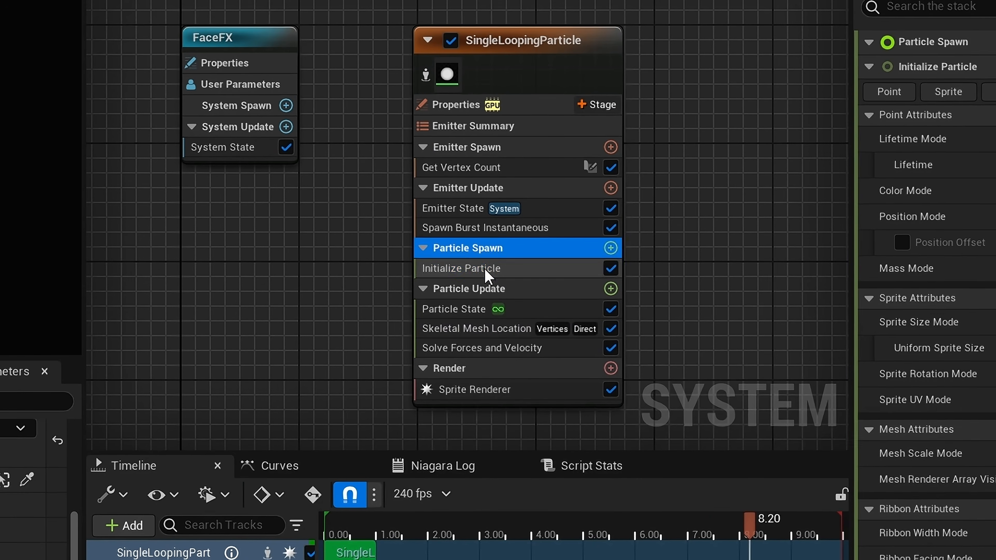
- Set Initialize Particle's Color Mode to Direct Set and make the color pure blue with red 0.0, green 0.0 and blue 1.0
{"action": "left_click", "coordinate": [486, 270]}
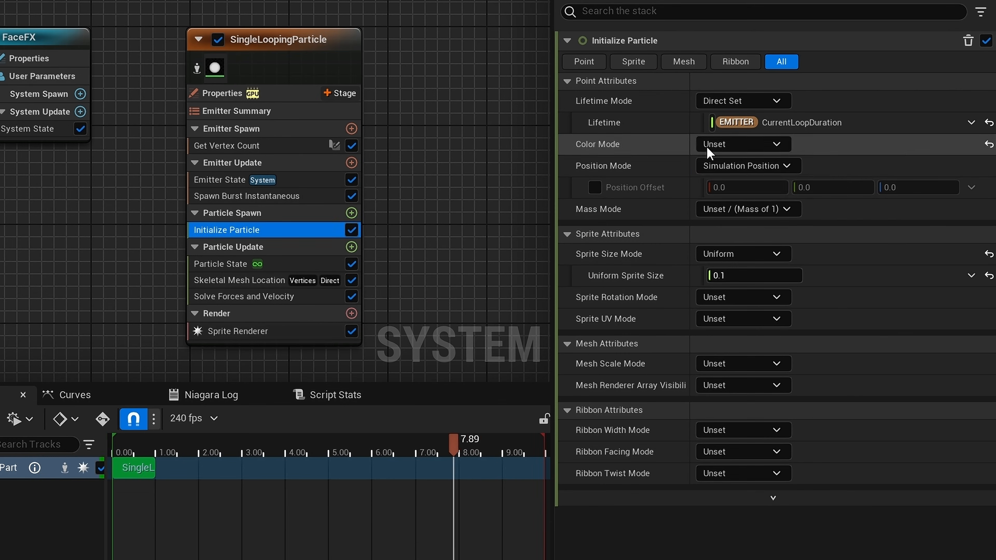
{"action": "left_click", "coordinate": [743, 144]}
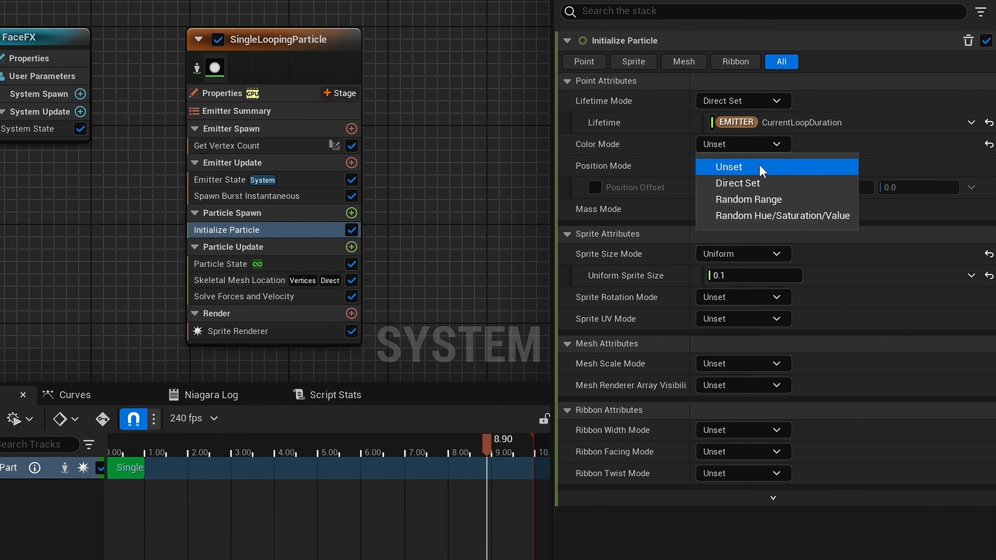
{"action": "left_click", "coordinate": [761, 180]}
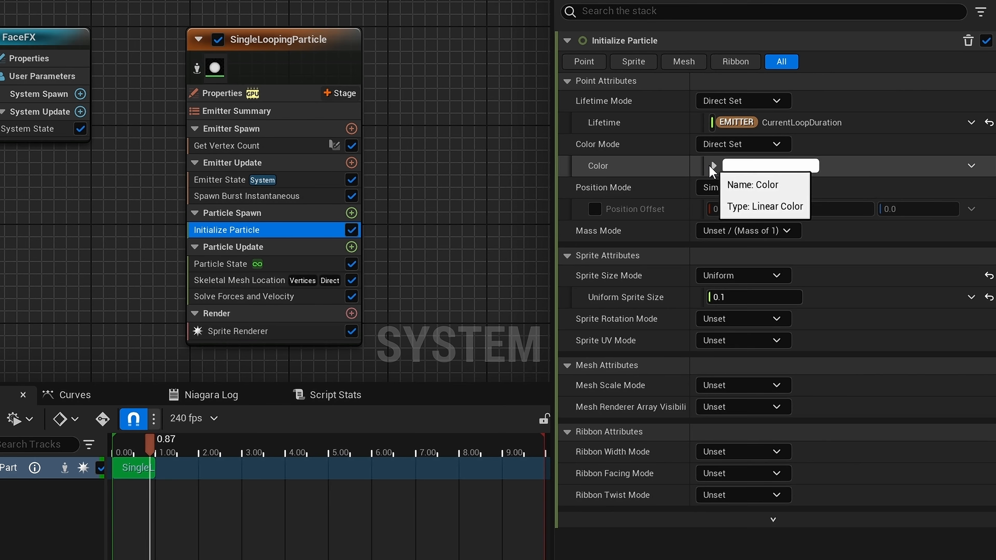
{"action": "left_click", "coordinate": [712, 165]}
{"action": "left_click", "coordinate": [762, 164]}
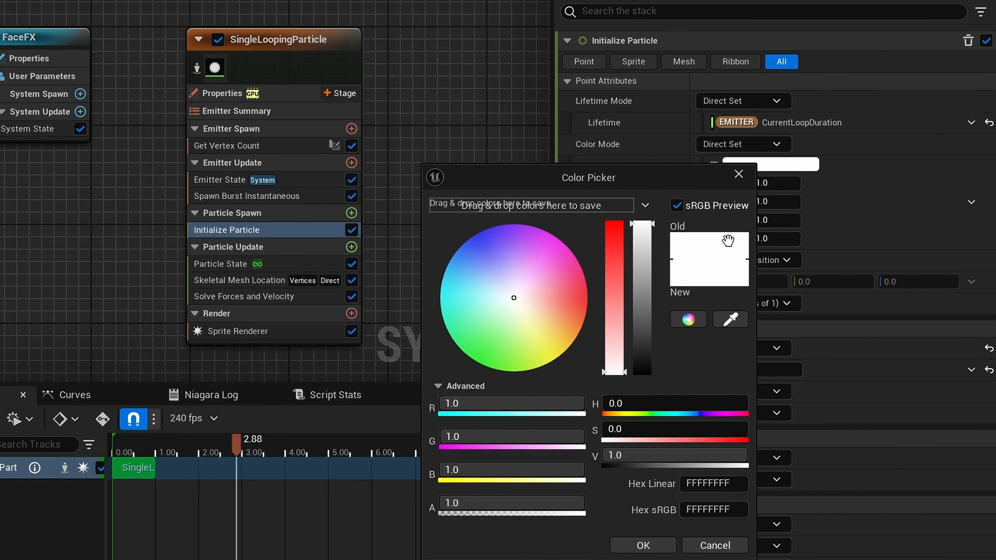
{"action": "left_click_drag", "start_coordinate": [529, 442], "coordinate": [443, 442]}
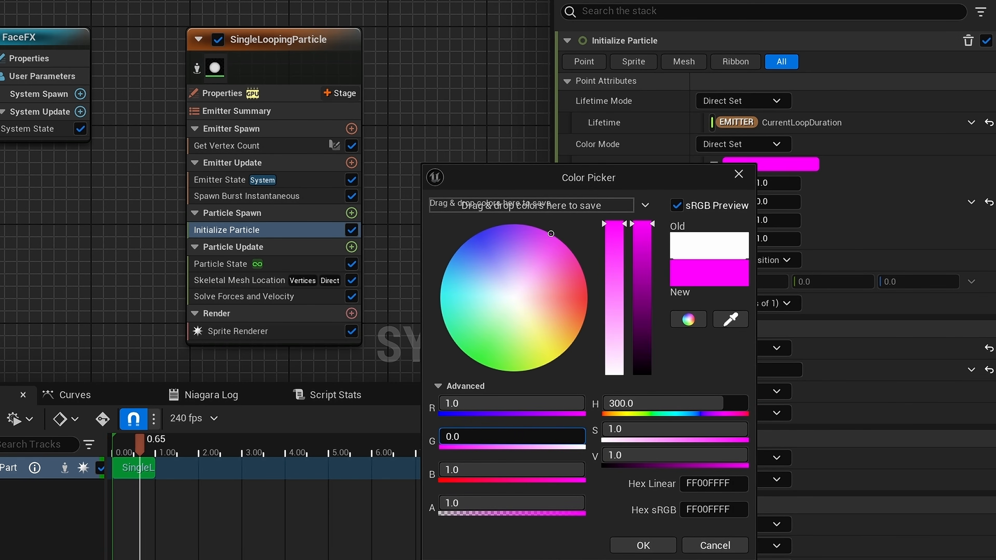
{"action": "left_click_drag", "start_coordinate": [568, 398], "coordinate": [482, 398]}
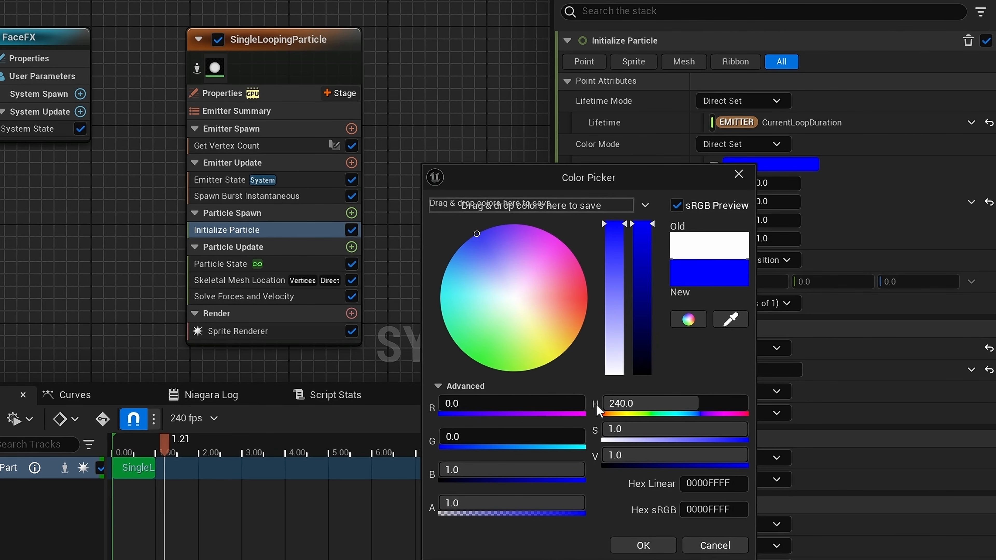
{"action": "left_click", "coordinate": [643, 545]}
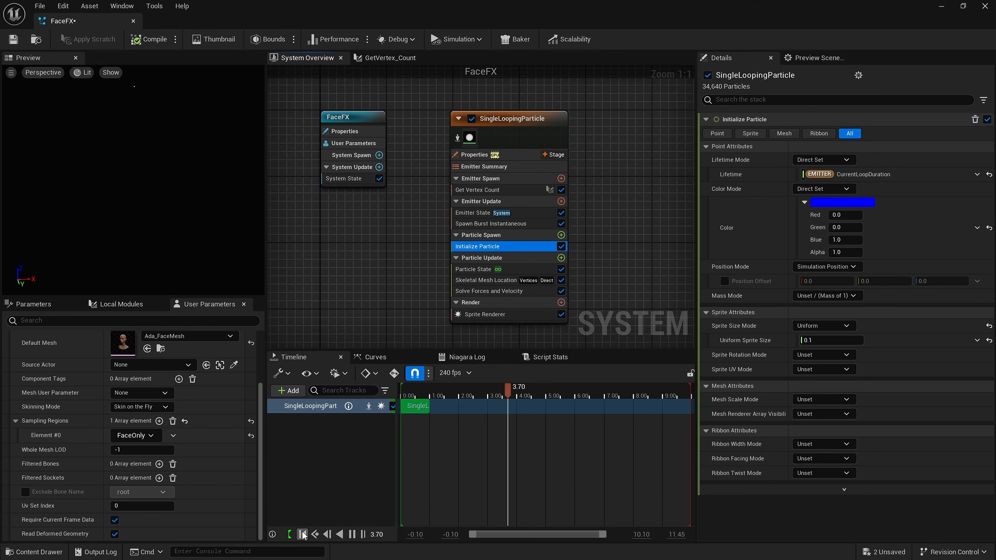
- Replay the FaceFX simulation from time 0.00 and save the system
{"action": "left_click", "coordinate": [303, 534]}
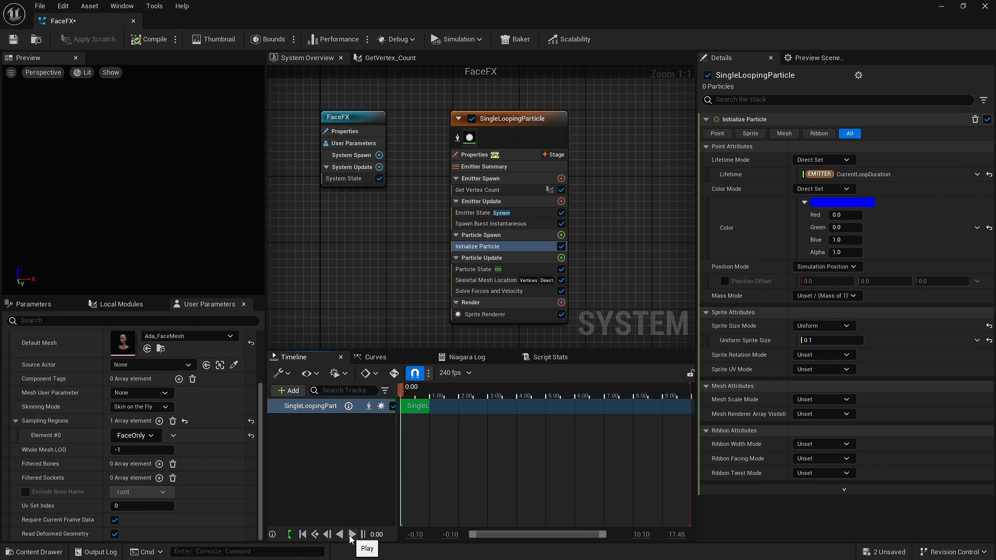
{"action": "left_click", "coordinate": [352, 534]}
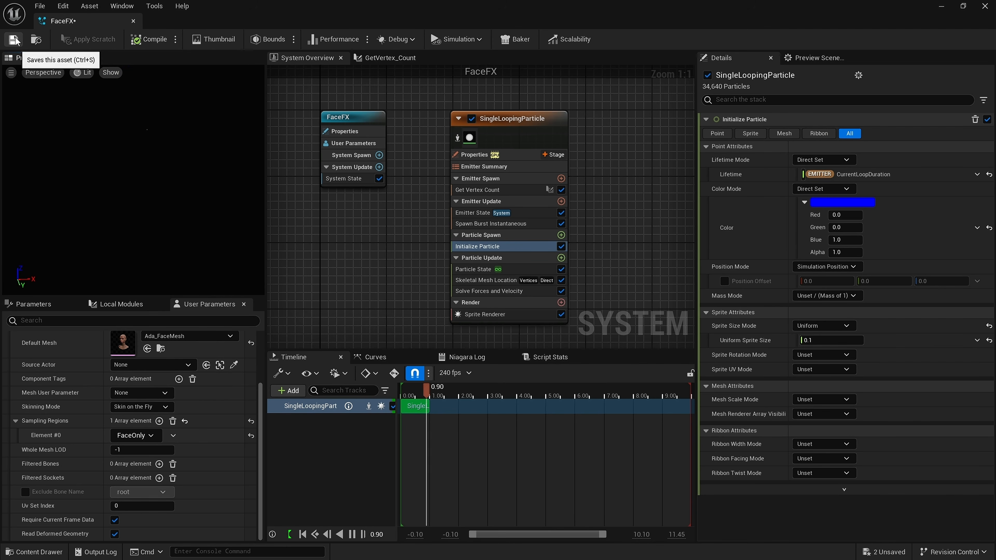
{"action": "left_click", "coordinate": [14, 39]}
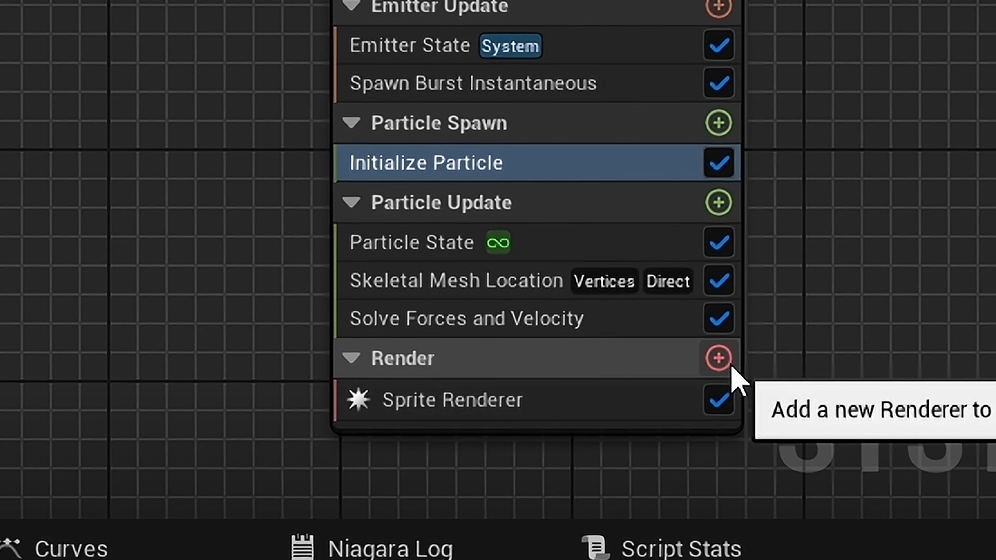
- Add a Mesh Renderer to the emitter's Render group and disable the Sprite Renderer
{"action": "left_click", "coordinate": [719, 357]}
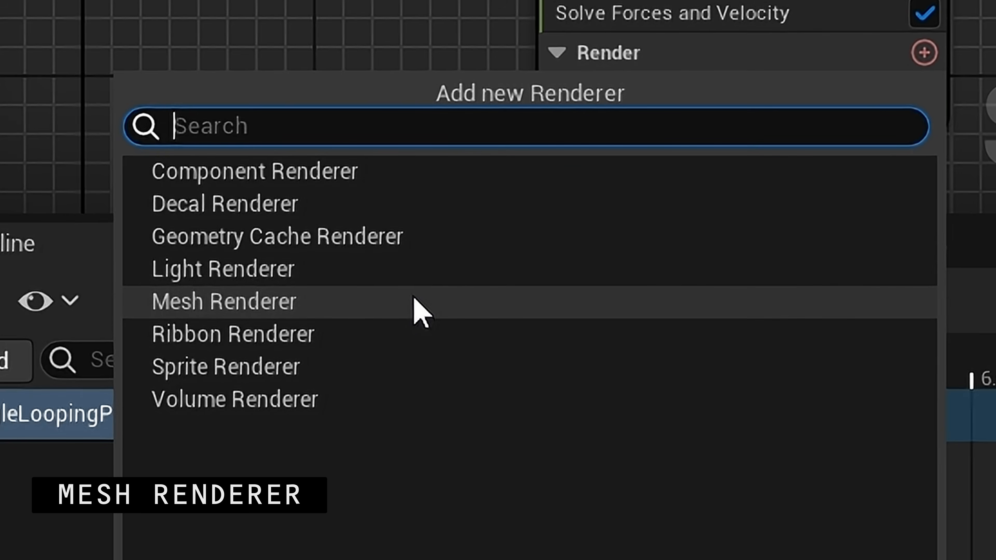
{"action": "left_click", "coordinate": [414, 302]}
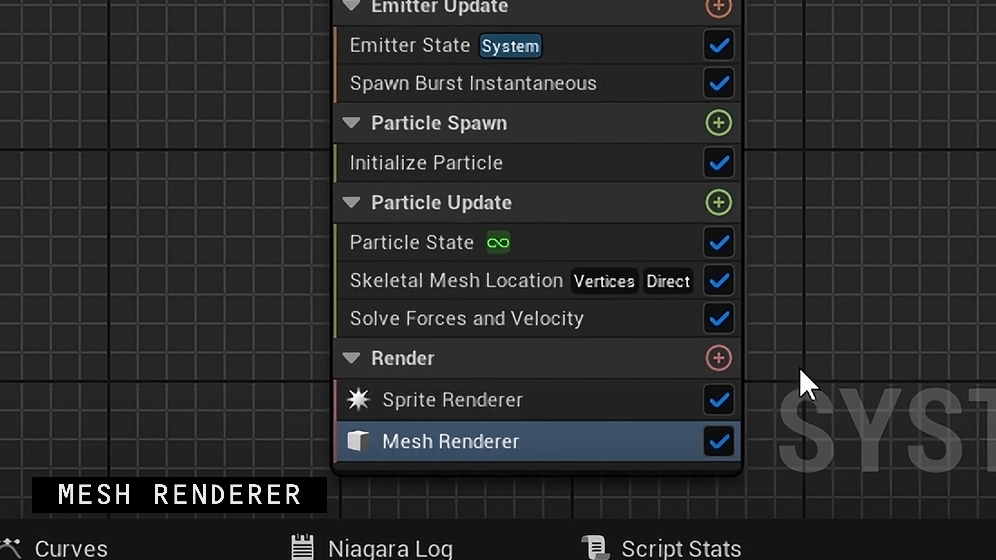
{"action": "scroll", "coordinate": [725, 411], "scroll_direction": "down", "scroll_amount": 1}
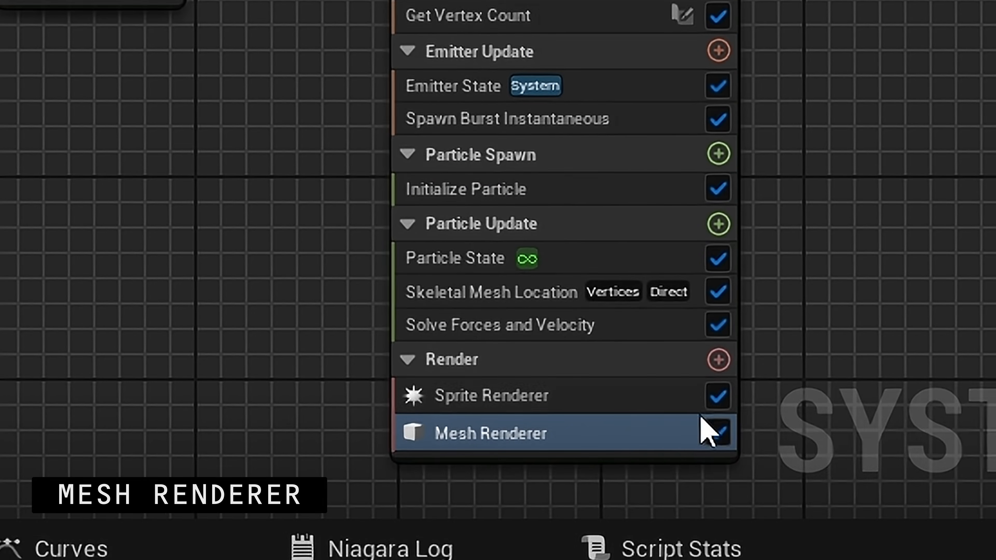
{"action": "left_click", "coordinate": [718, 396]}
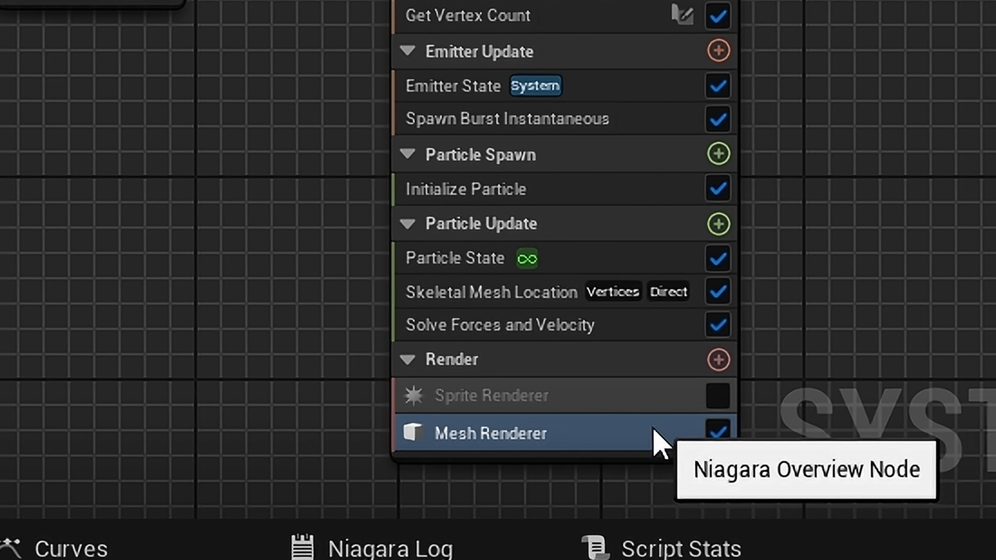
- Assign the Shape_Sphere static mesh to Index 0 of the Mesh Renderer's Meshes
{"action": "left_click", "coordinate": [612, 441]}
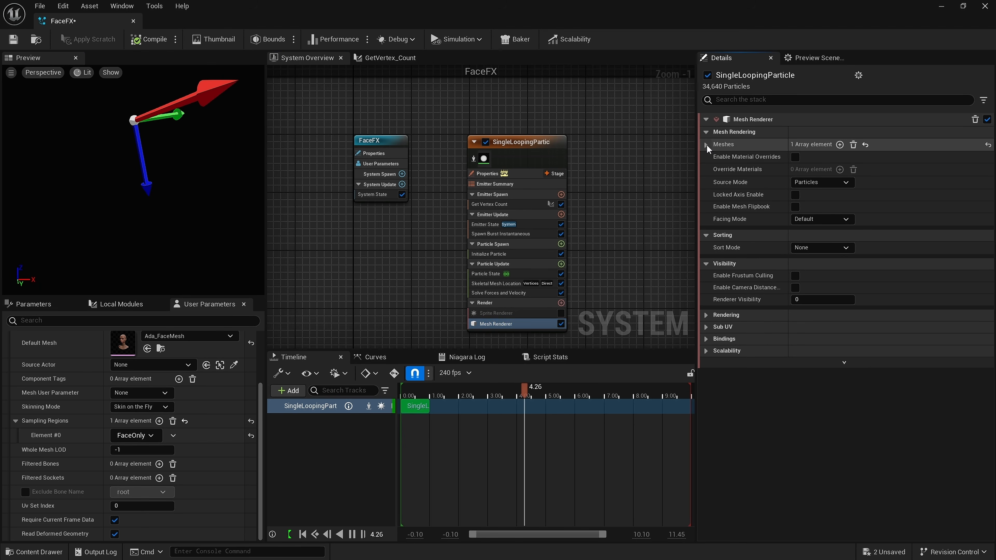
{"action": "left_click", "coordinate": [706, 144]}
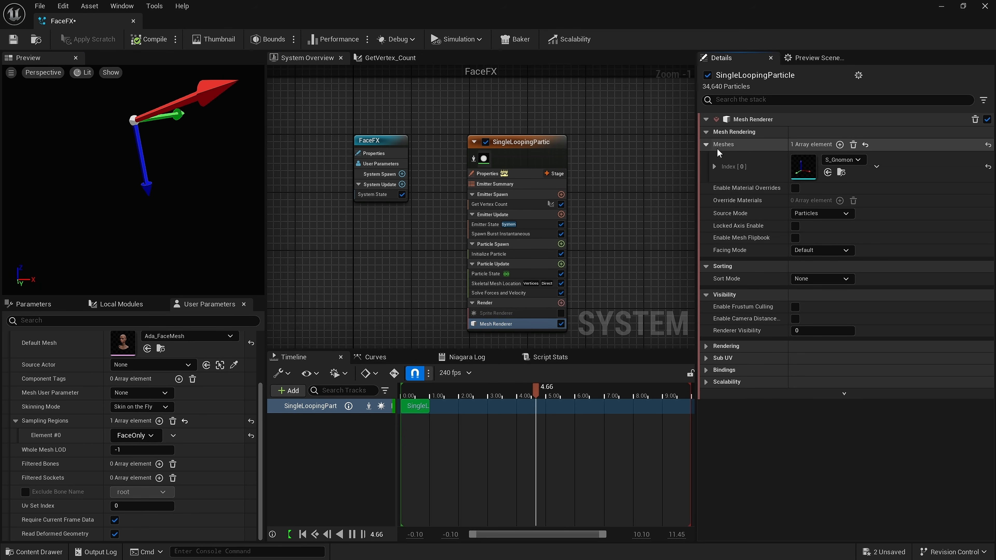
{"action": "left_click", "coordinate": [838, 159]}
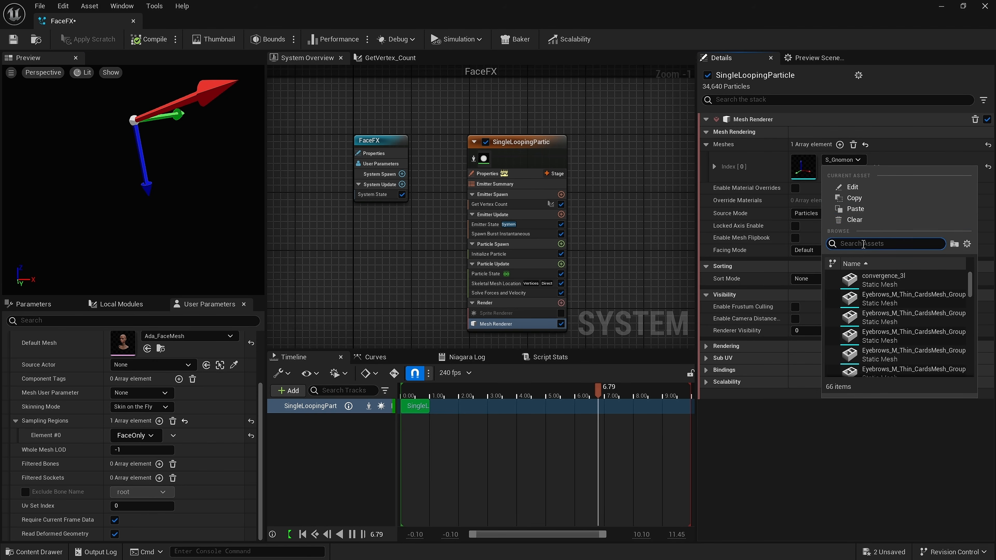
{"action": "type", "text": "sphere"}
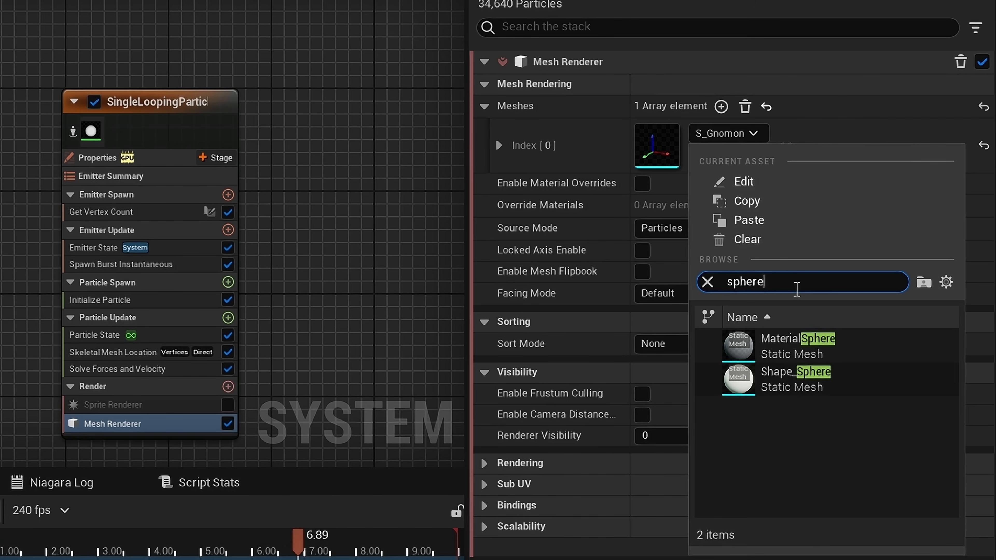
{"action": "mouse_move", "coordinate": [810, 375]}
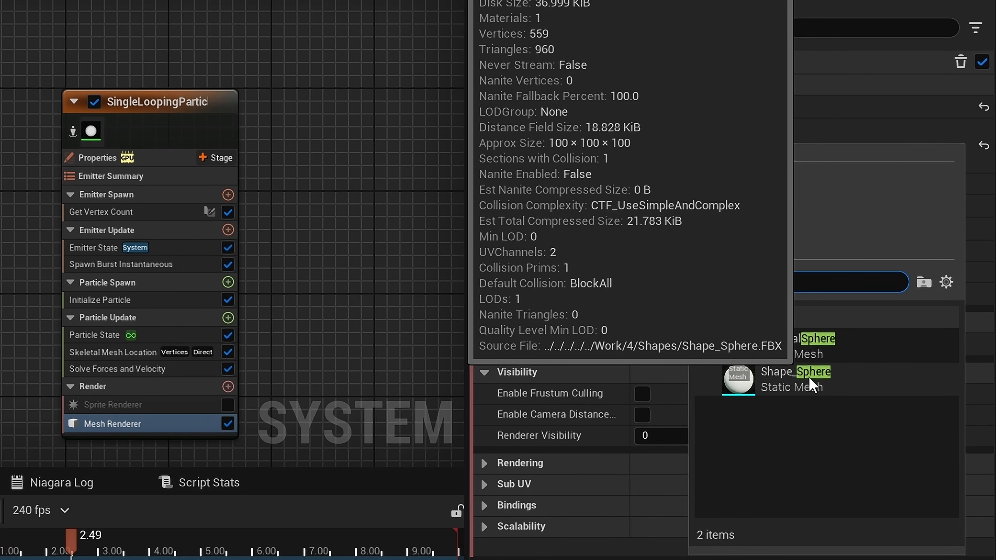
{"action": "left_click", "coordinate": [810, 381]}
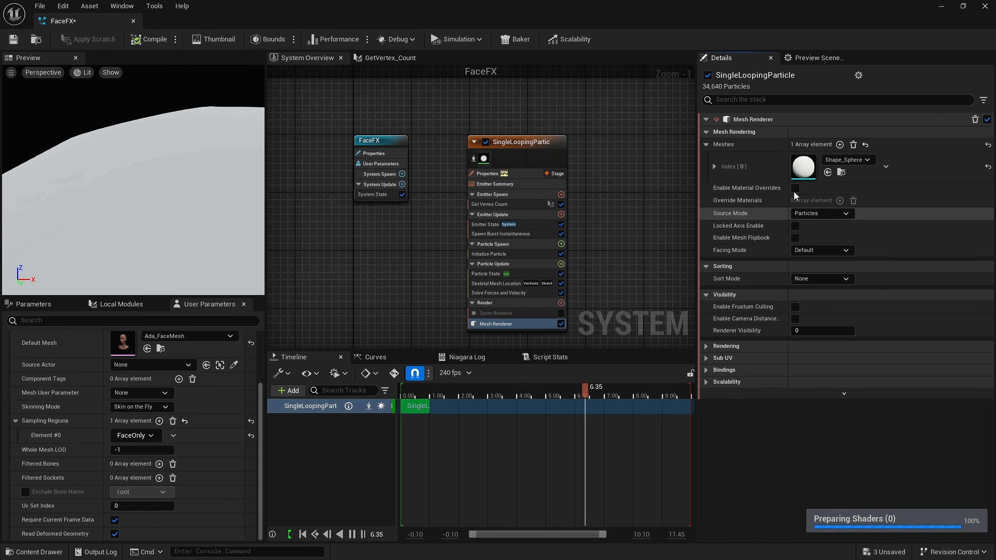
- Enable Material Overrides on the Mesh Renderer and add one Override Materials element, expanding its Index 0 settings
{"action": "left_click", "coordinate": [794, 188]}
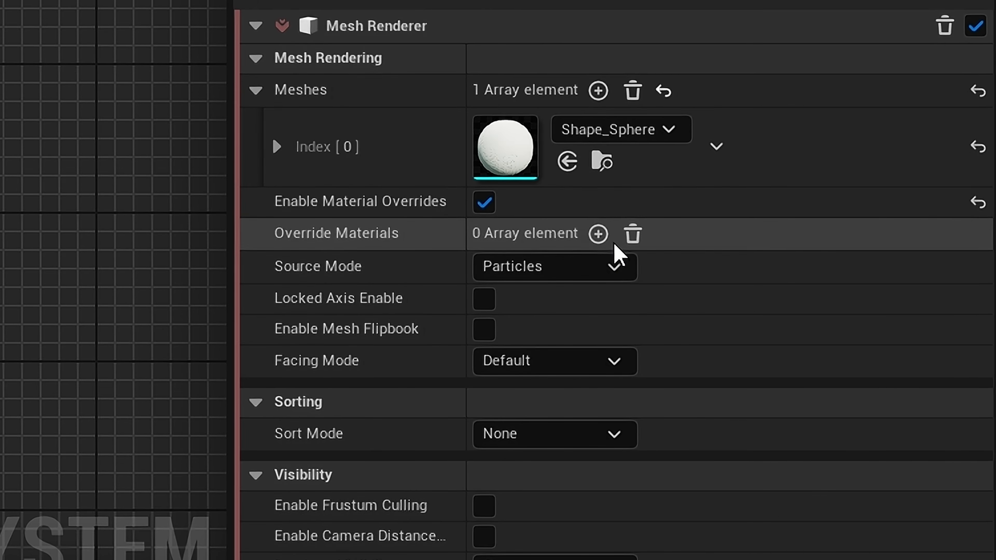
{"action": "left_click", "coordinate": [598, 235]}
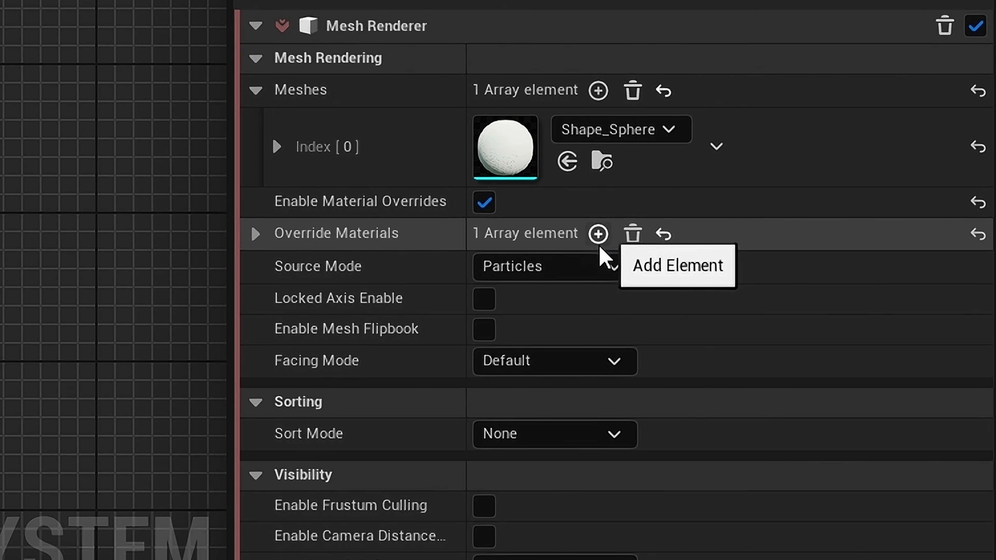
{"action": "left_click", "coordinate": [255, 234]}
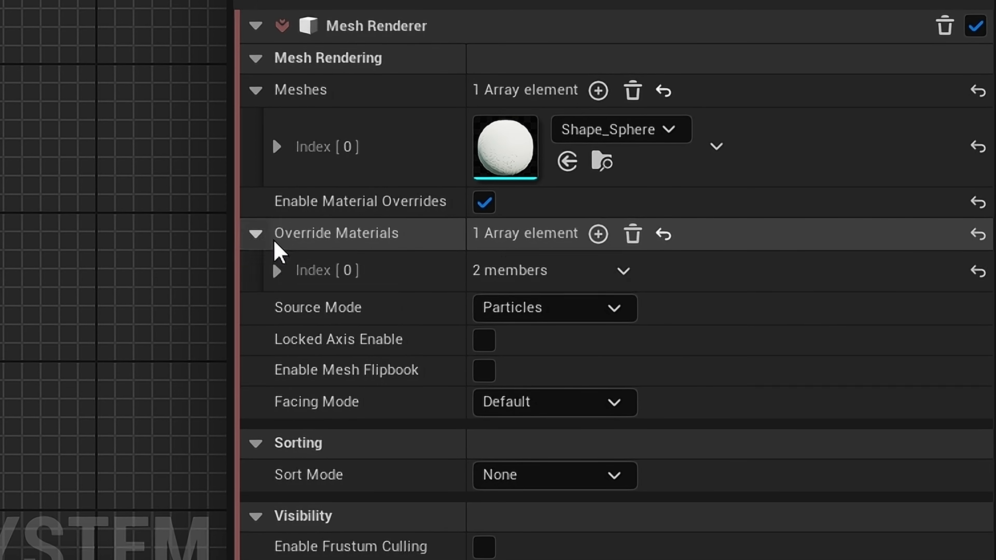
{"action": "left_click", "coordinate": [278, 290]}
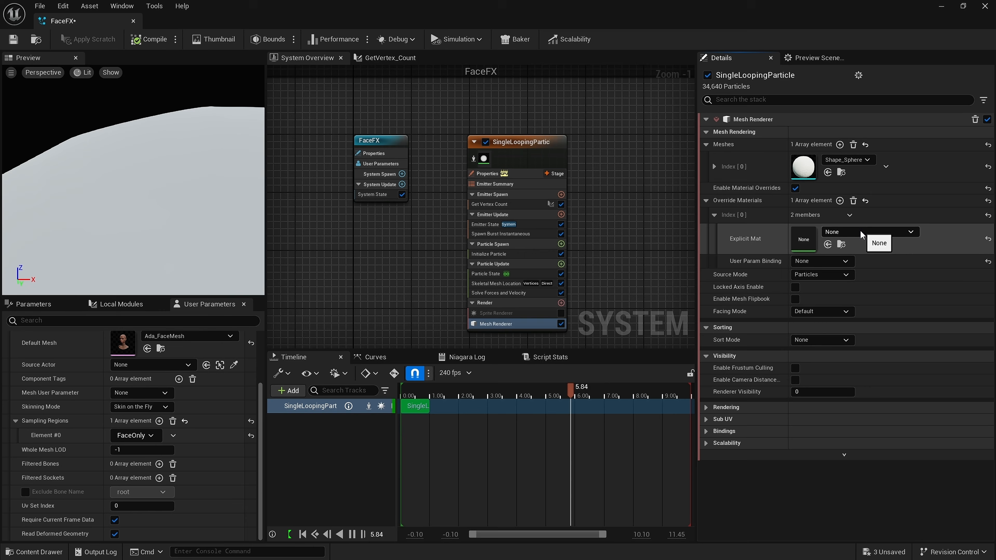
- Find the gold material and assign it as the Explicit Mat of the Mesh Renderer's Override Materials Index 0
{"action": "left_click", "coordinate": [653, 317]}
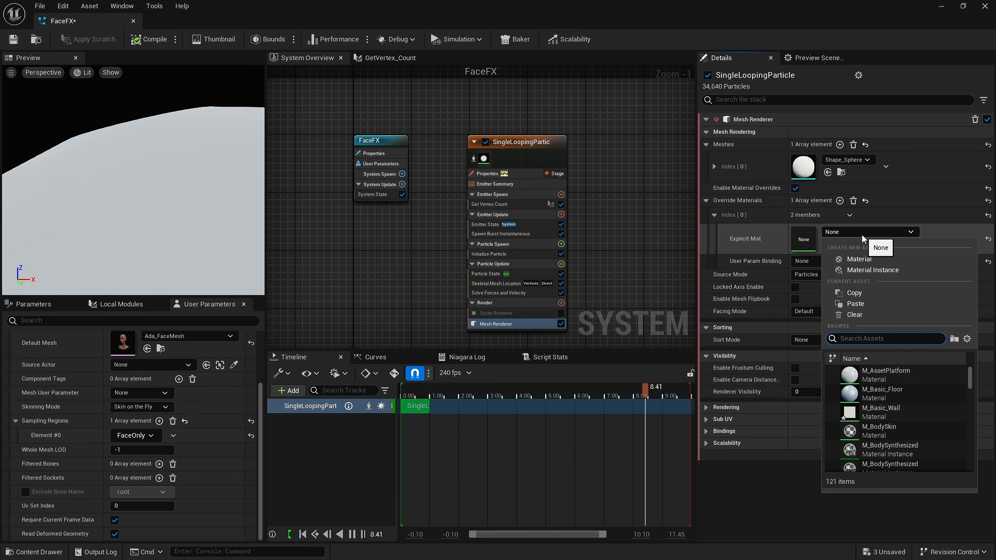
{"action": "type", "text": "go"}
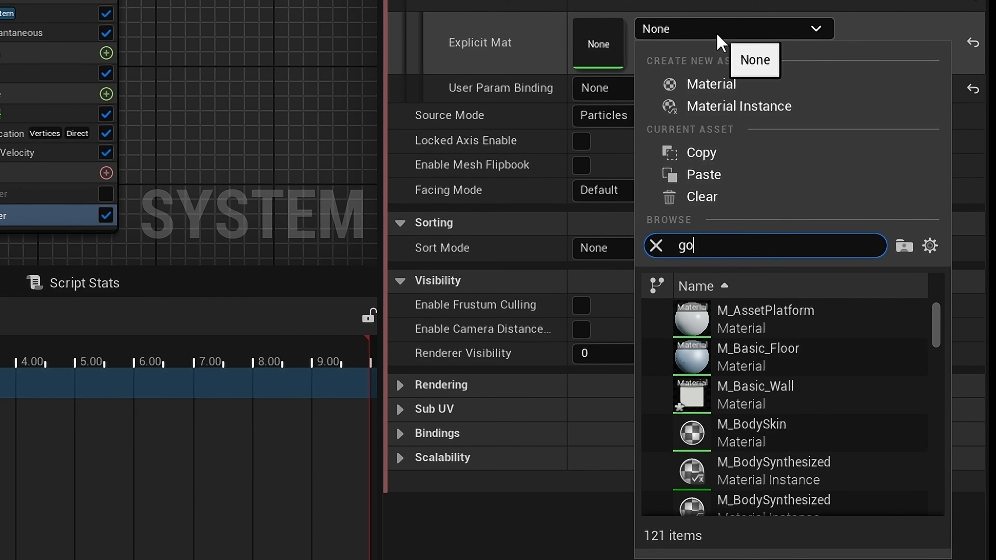
{"action": "type", "text": "ld"}
{"action": "left_click", "coordinate": [768, 328]}
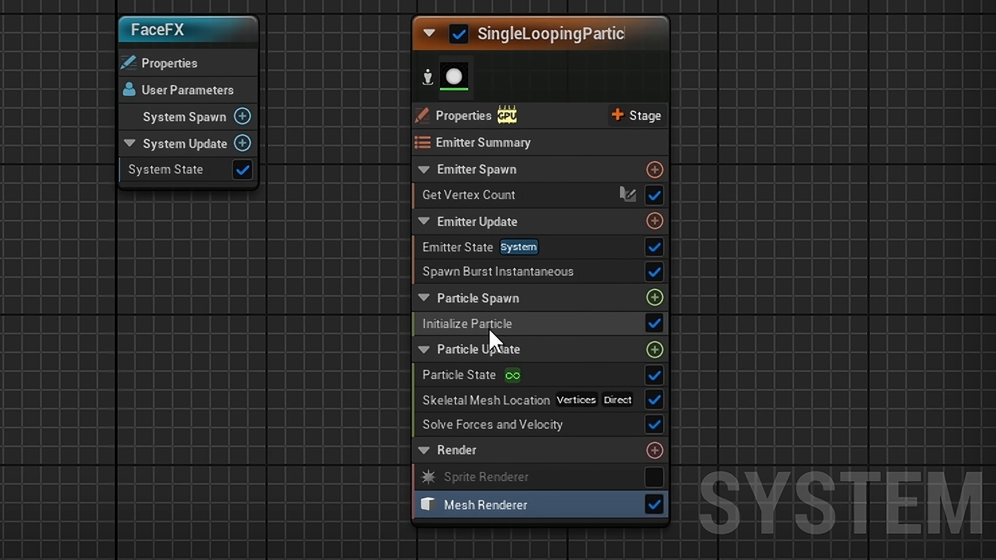
- Set Initialize Particle's Mesh Scale Mode to Uniform with a Mesh Uniform Scale of 0.001 and replay the simulation from the start
{"action": "mouse_move", "coordinate": [490, 335]}
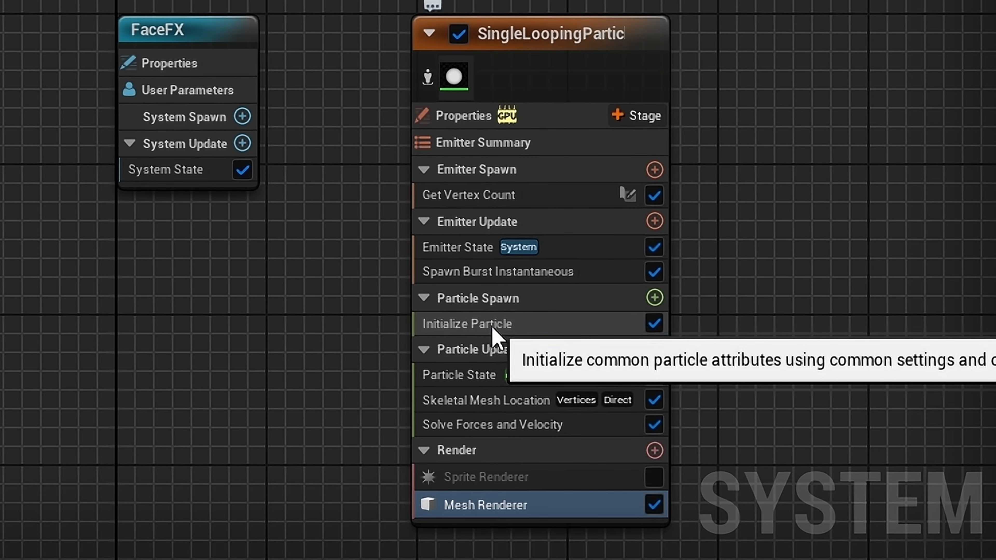
{"action": "left_click", "coordinate": [495, 334]}
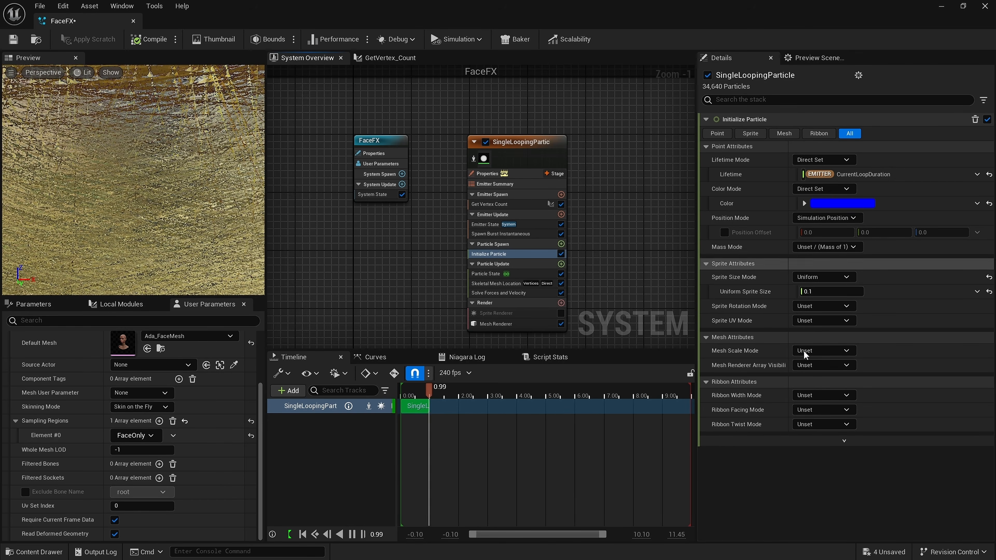
{"action": "mouse_move", "coordinate": [814, 361]}
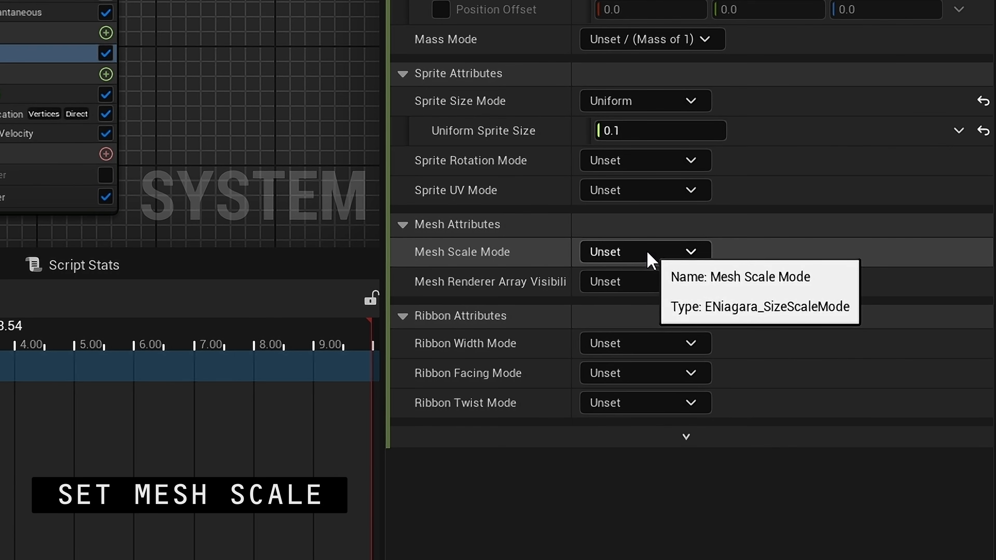
{"action": "left_click", "coordinate": [647, 251]}
{"action": "left_click", "coordinate": [651, 304]}
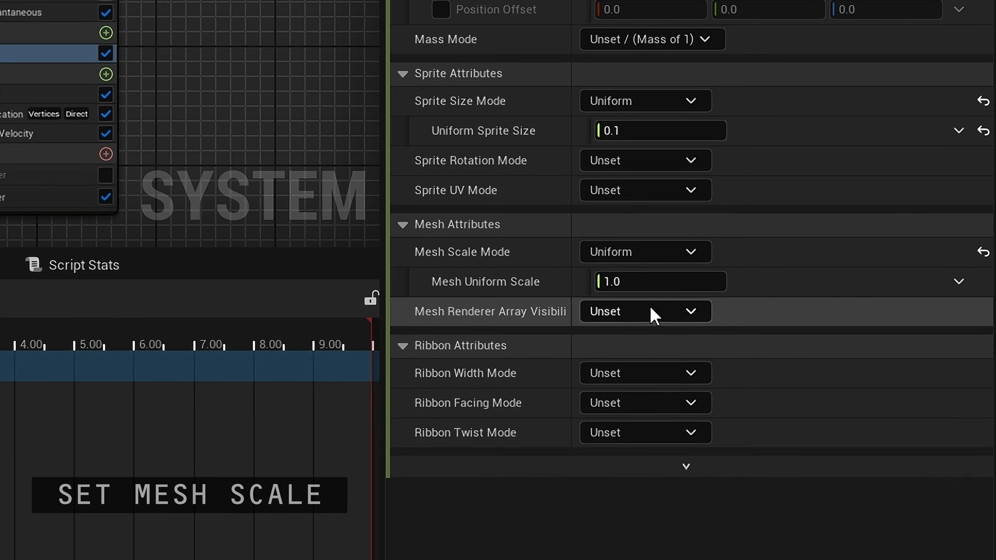
{"action": "left_click", "coordinate": [656, 281]}
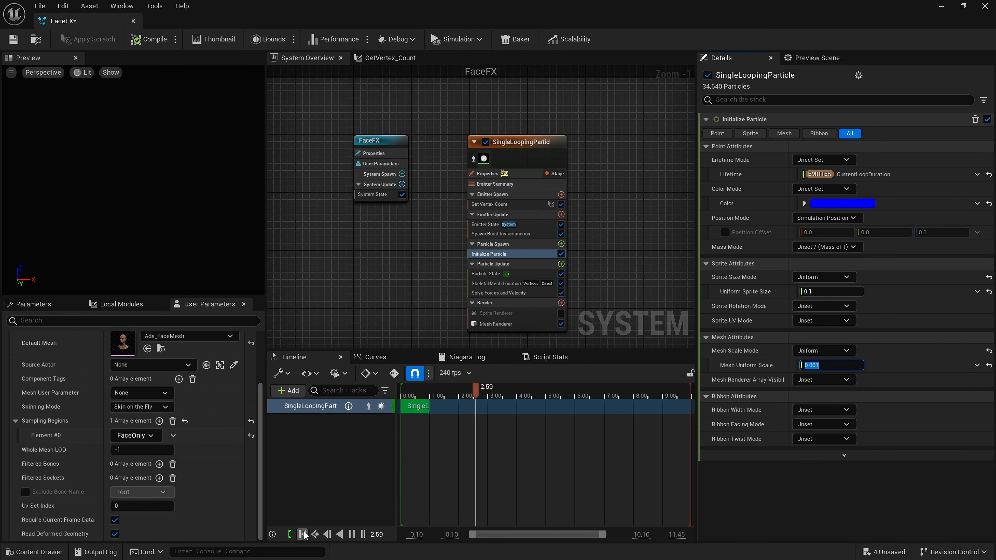
{"action": "left_click", "coordinate": [303, 535]}
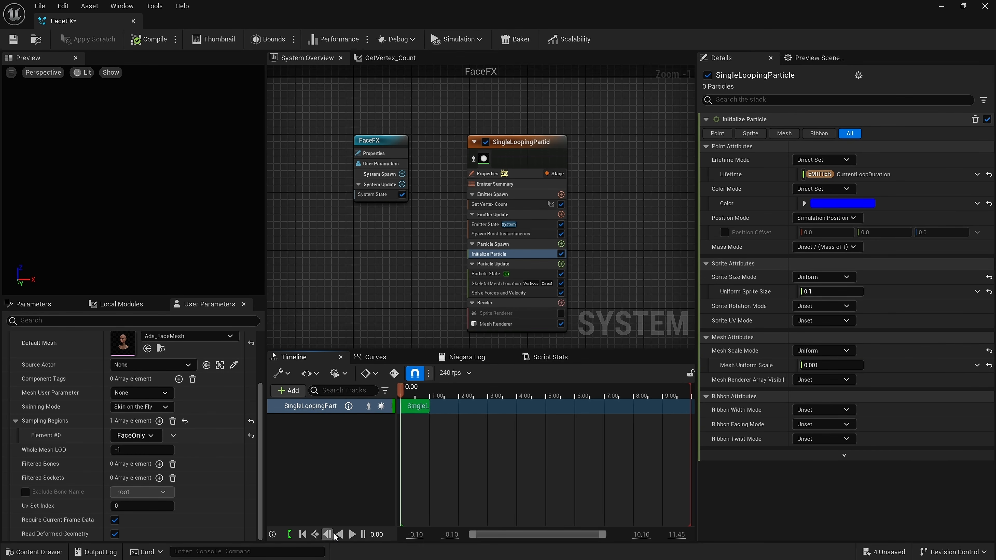
{"action": "left_click", "coordinate": [352, 534]}
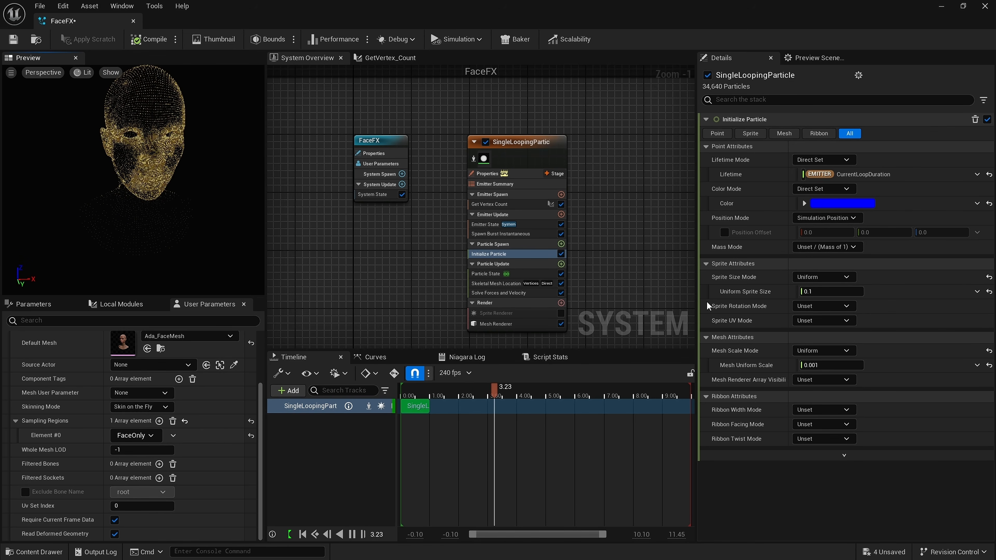
- Set the Mesh Uniform Scale to 0.005 and replay the simulation from the start
{"action": "left_click", "coordinate": [850, 365]}
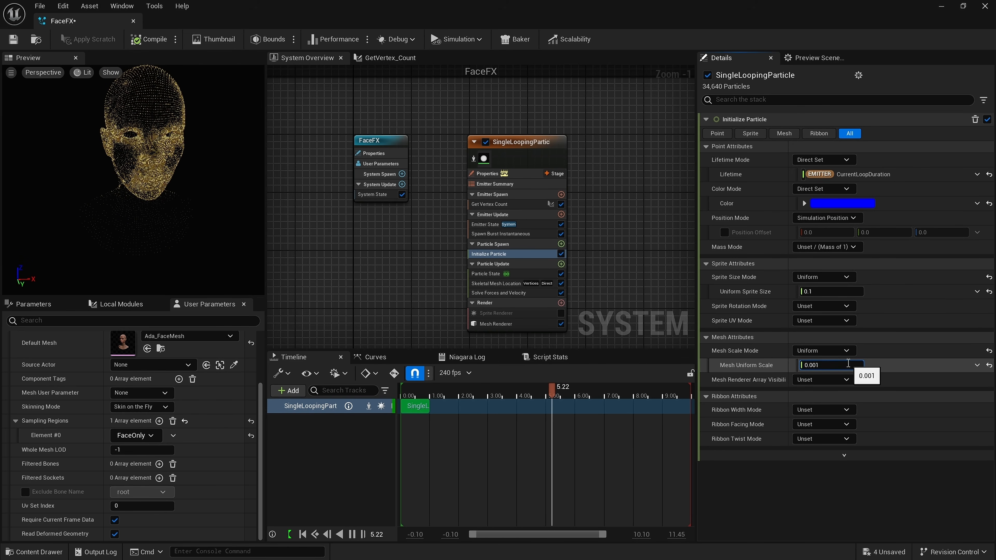
{"action": "type", "text": "0.005"}
{"action": "key", "text": "Return"}
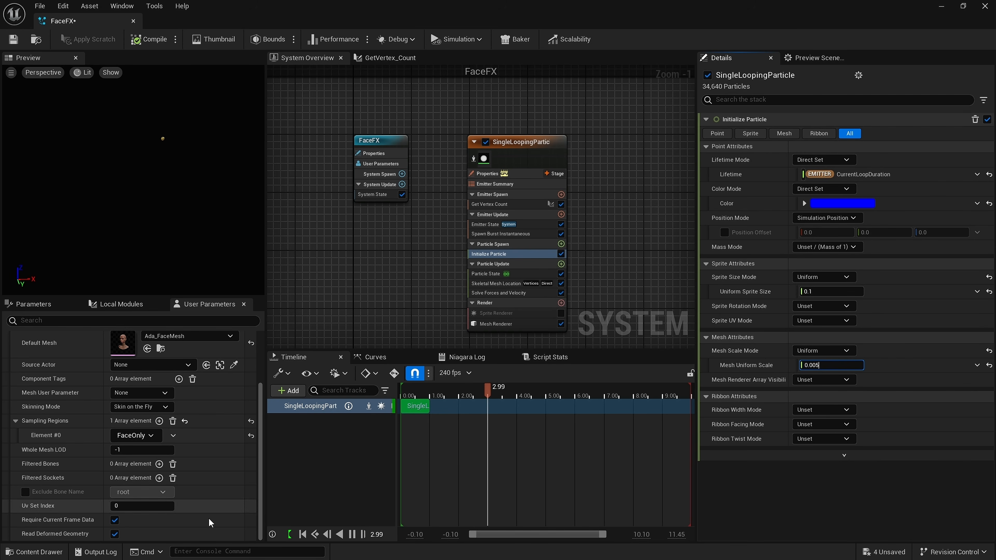
{"action": "left_click", "coordinate": [304, 535]}
{"action": "left_click", "coordinate": [352, 534]}
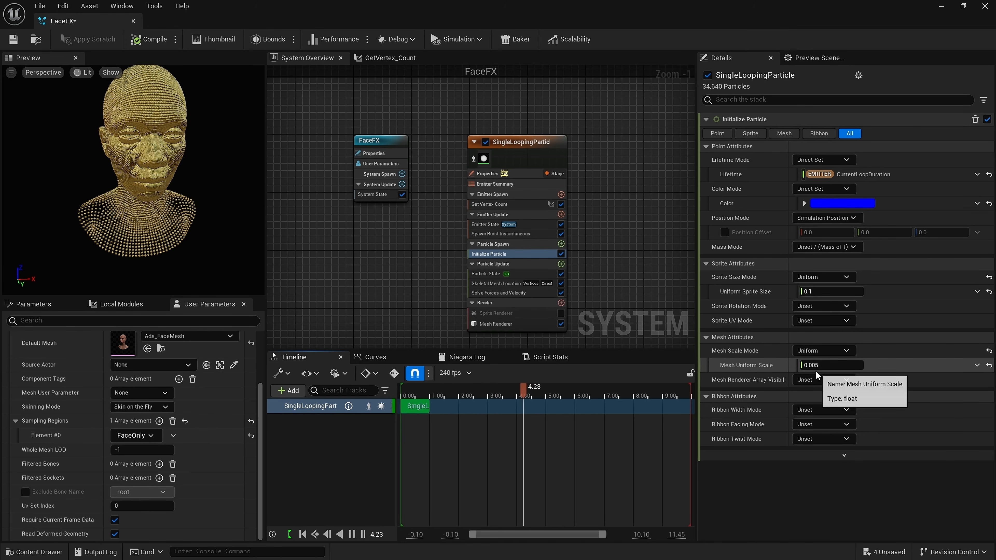
- Set the Mesh Uniform Scale to 0.003 and replay the simulation from the start
{"action": "left_click", "coordinate": [834, 365]}
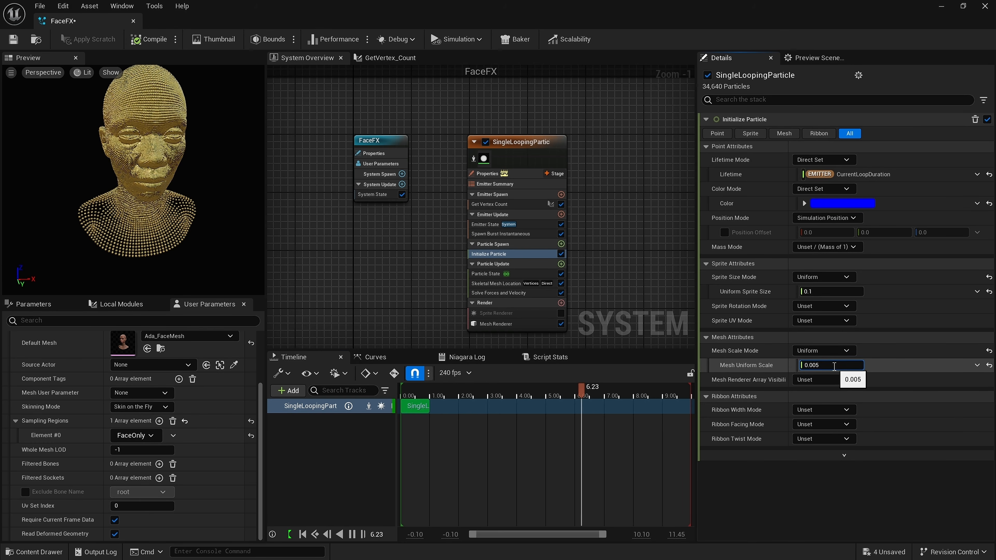
{"action": "type", "text": "0.00"}
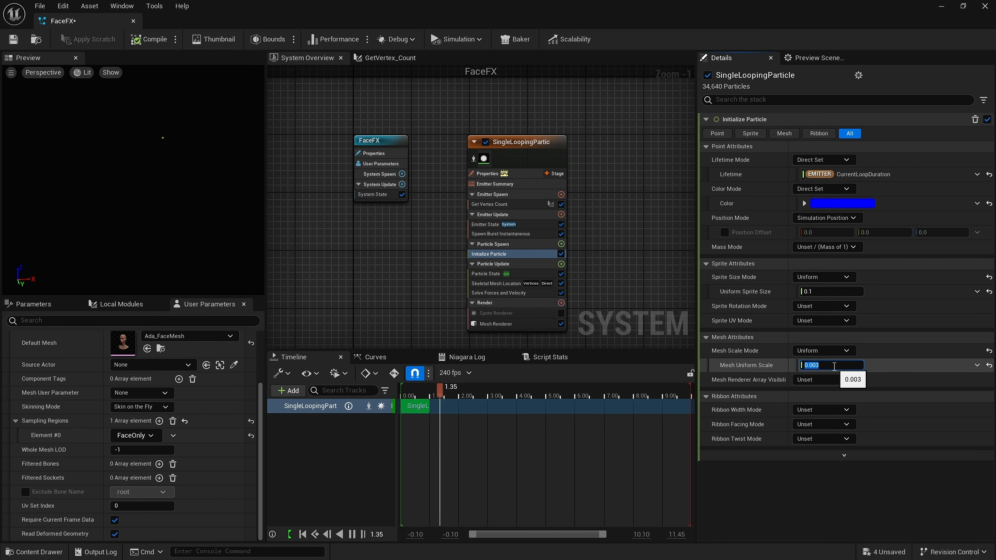
{"action": "left_click", "coordinate": [302, 534]}
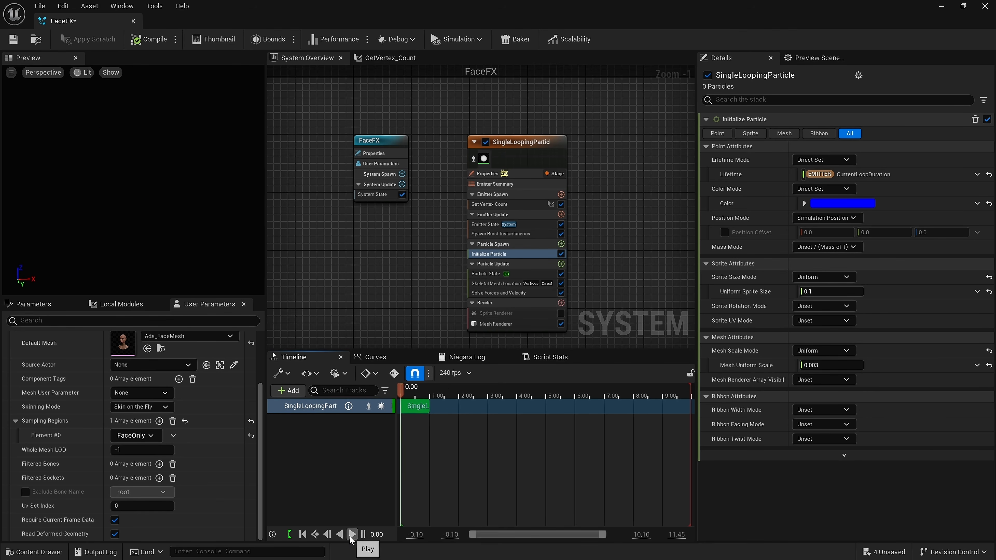
{"action": "left_click", "coordinate": [352, 535]}
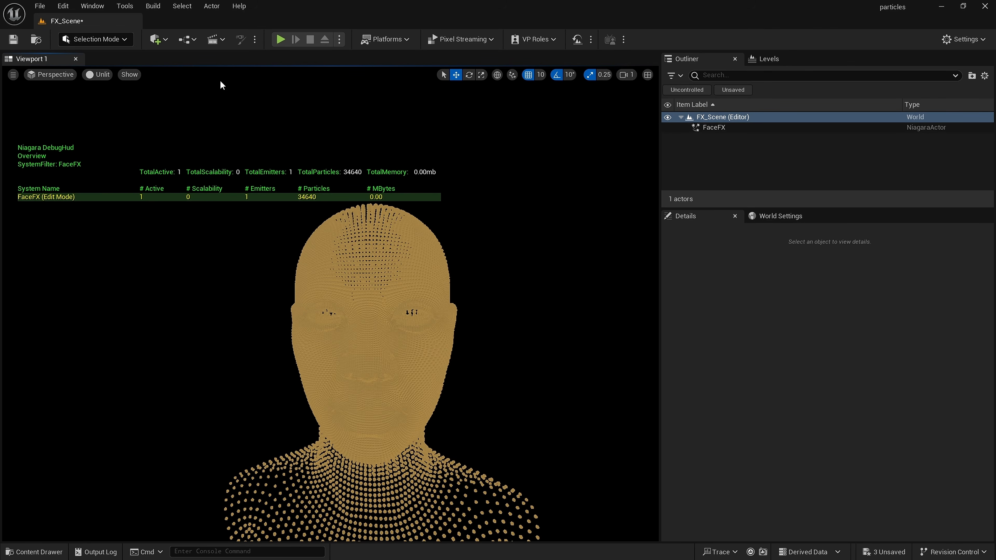
- Switch the FX_Scene level viewport to Lit shading and add a directional light to the level
{"action": "left_click", "coordinate": [101, 76]}
{"action": "left_click", "coordinate": [112, 119]}
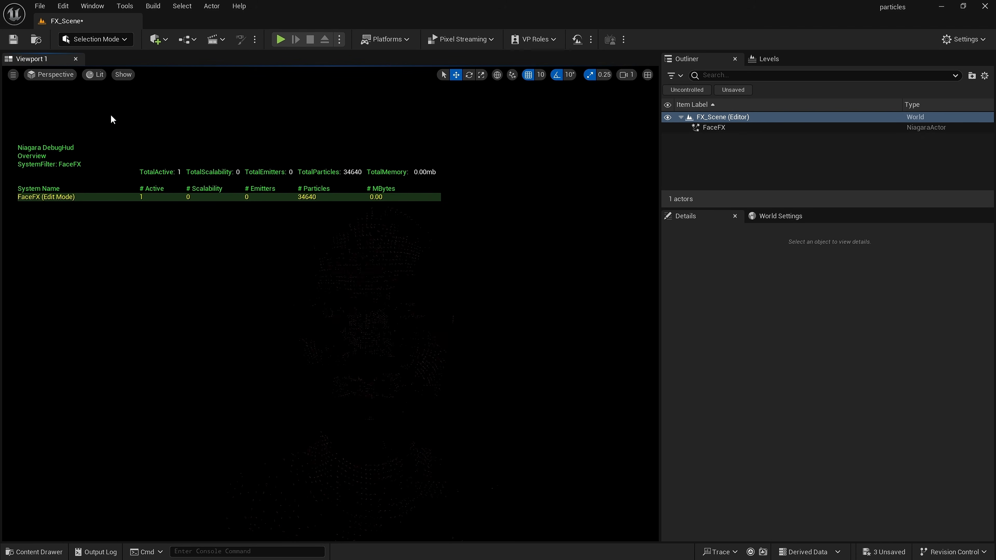
{"action": "left_click", "coordinate": [165, 41]}
{"action": "mouse_move", "coordinate": [221, 152]}
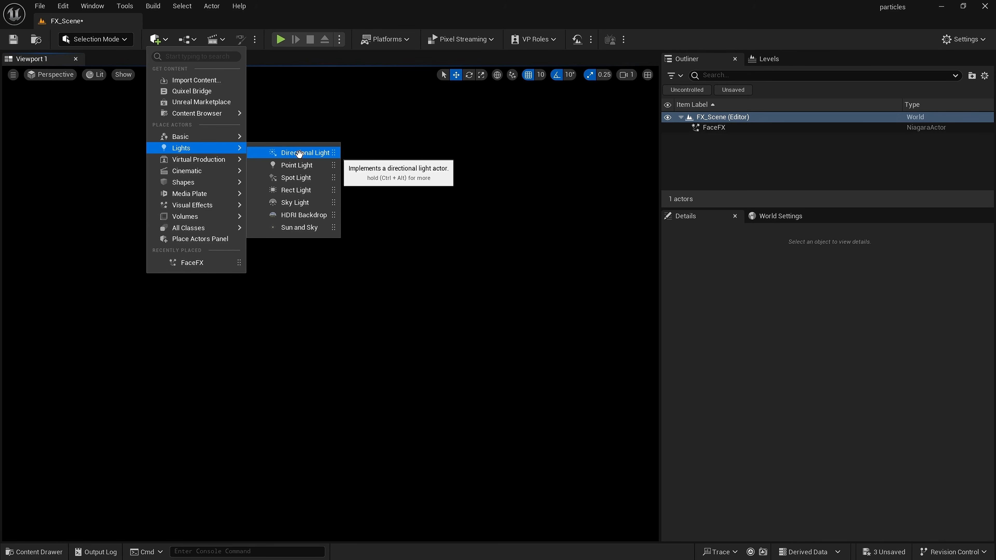
{"action": "left_click", "coordinate": [299, 153]}
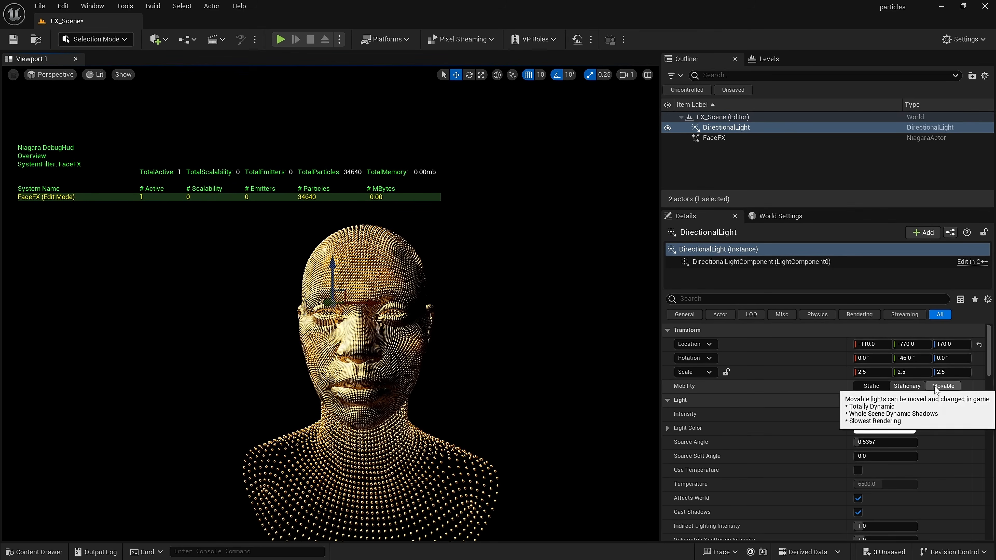
- Set the directional light's mobility to Movable and rotate it about its Z axis to light the particle face from the side
{"action": "left_click", "coordinate": [943, 385]}
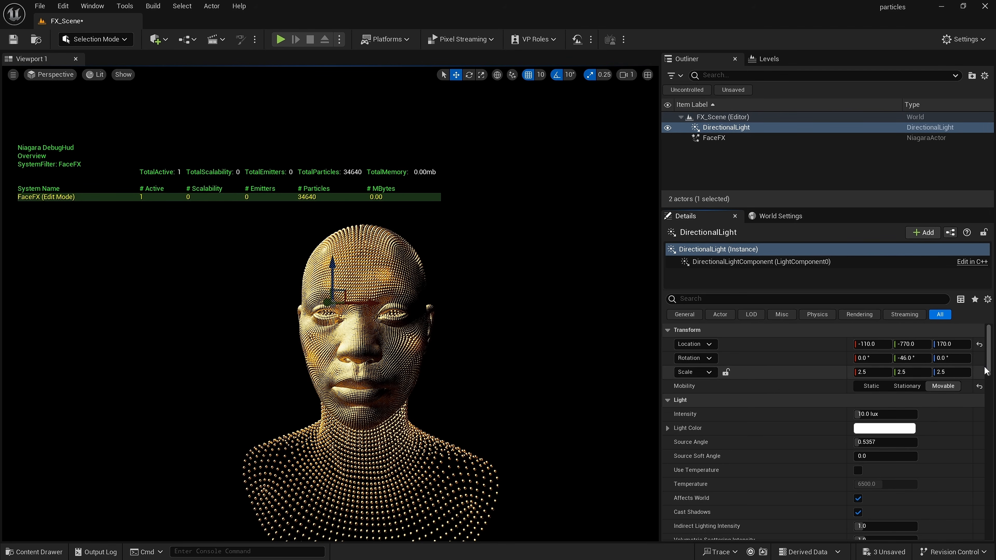
{"action": "left_click_drag", "start_coordinate": [952, 358], "coordinate": [986, 357]}
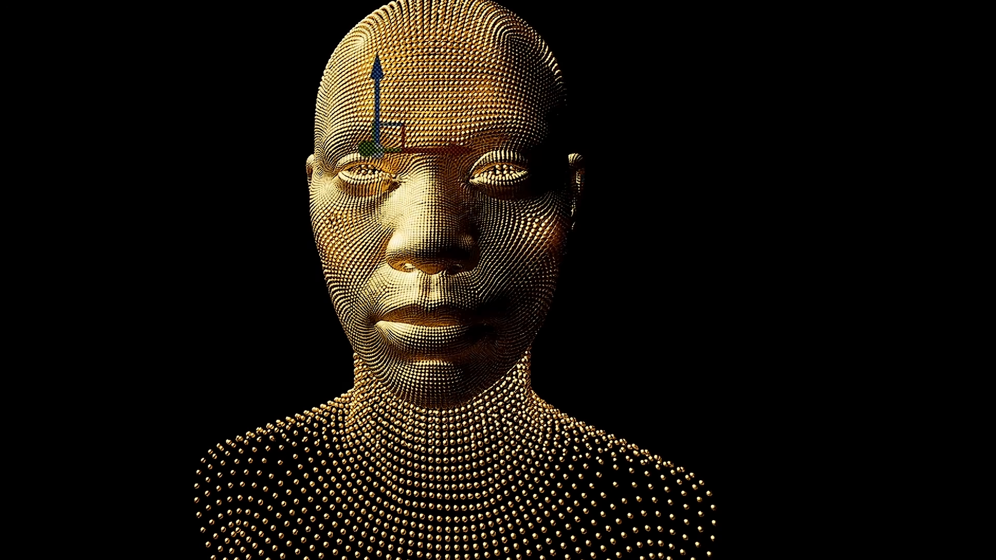
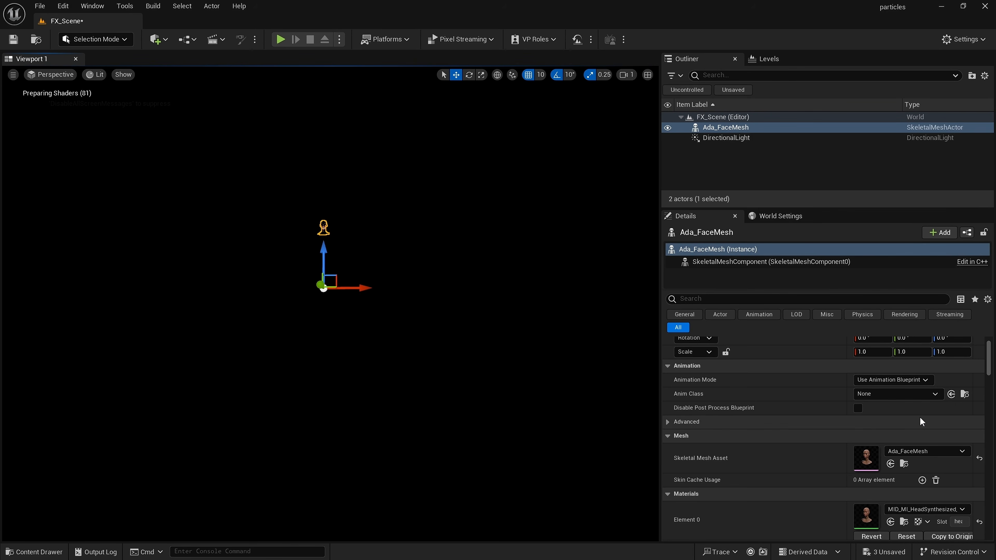
- Place the FaceFX Niagara system from the Content/FX folder in the level and reset its location to 0, 0, 0
{"action": "scroll", "coordinate": [985, 363], "scroll_direction": "up", "scroll_amount": 2}
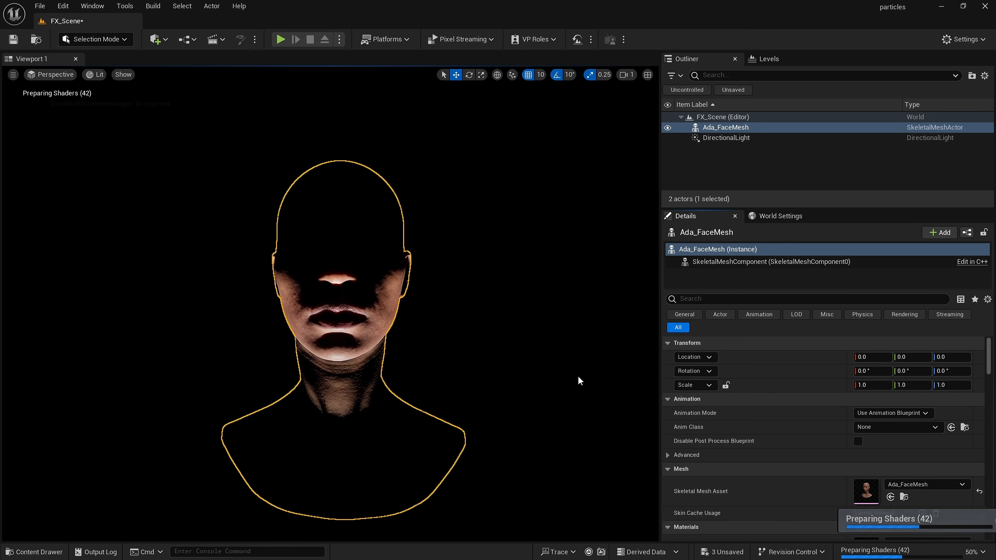
{"action": "left_click", "coordinate": [25, 551]}
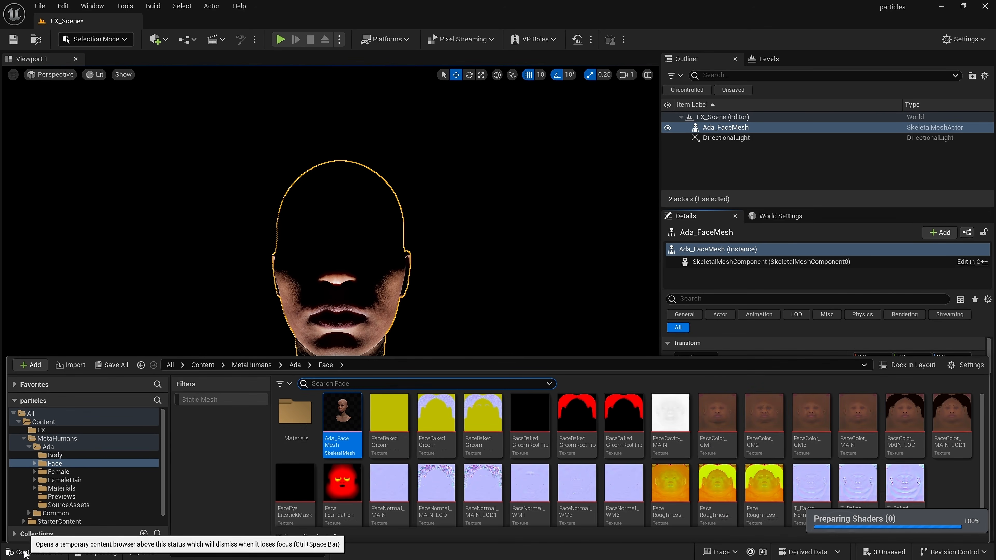
{"action": "left_click", "coordinate": [203, 365]}
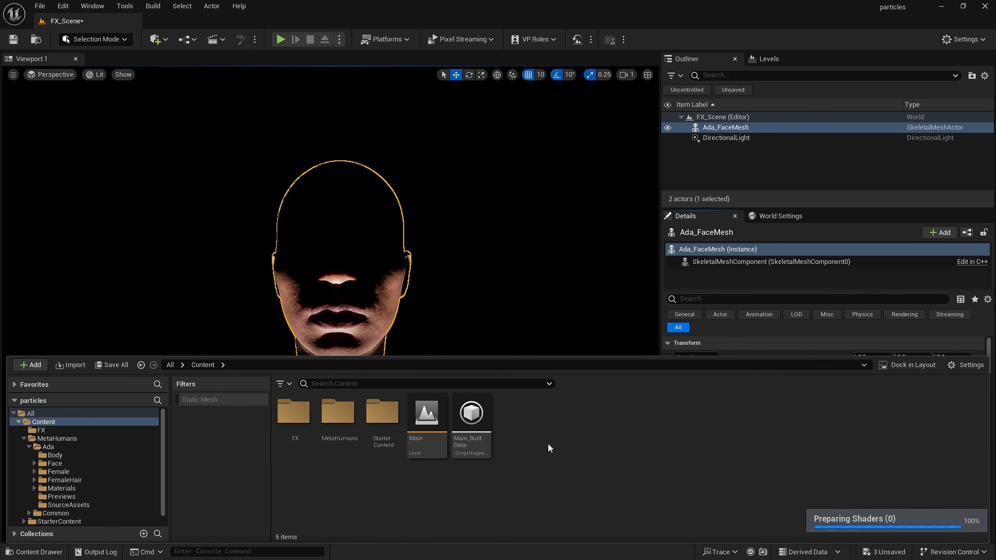
{"action": "double_click", "coordinate": [295, 414]}
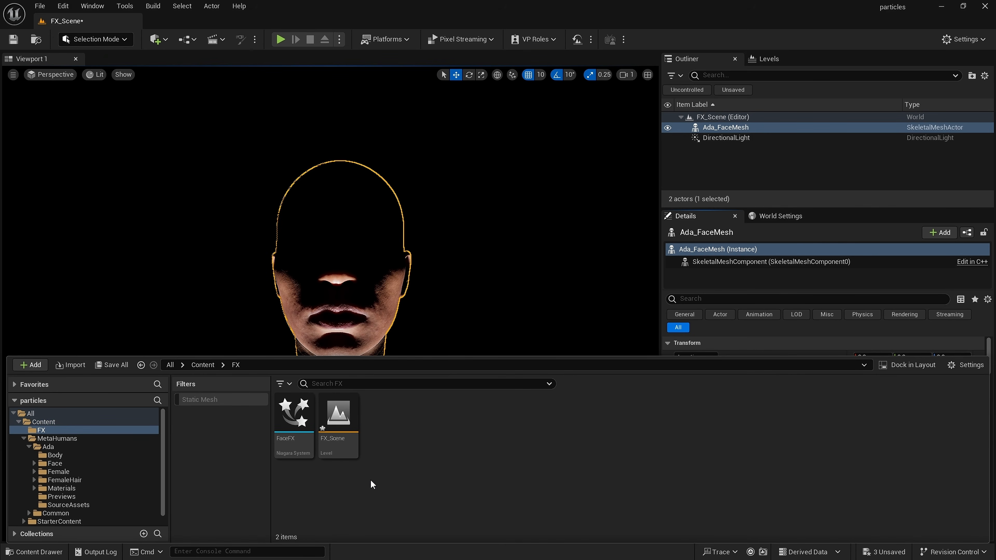
{"action": "mouse_move", "coordinate": [299, 433]}
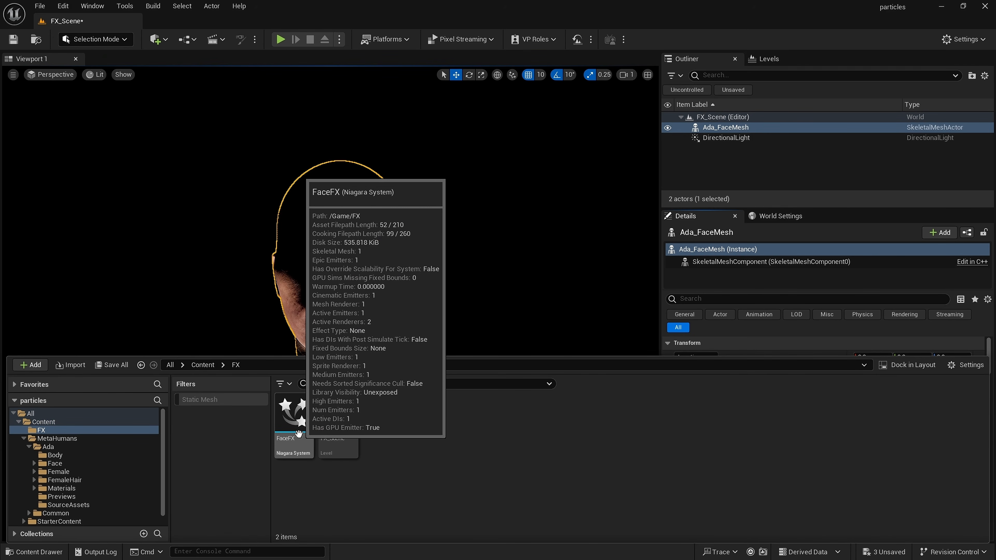
{"action": "left_click_drag", "start_coordinate": [299, 433], "coordinate": [471, 347]}
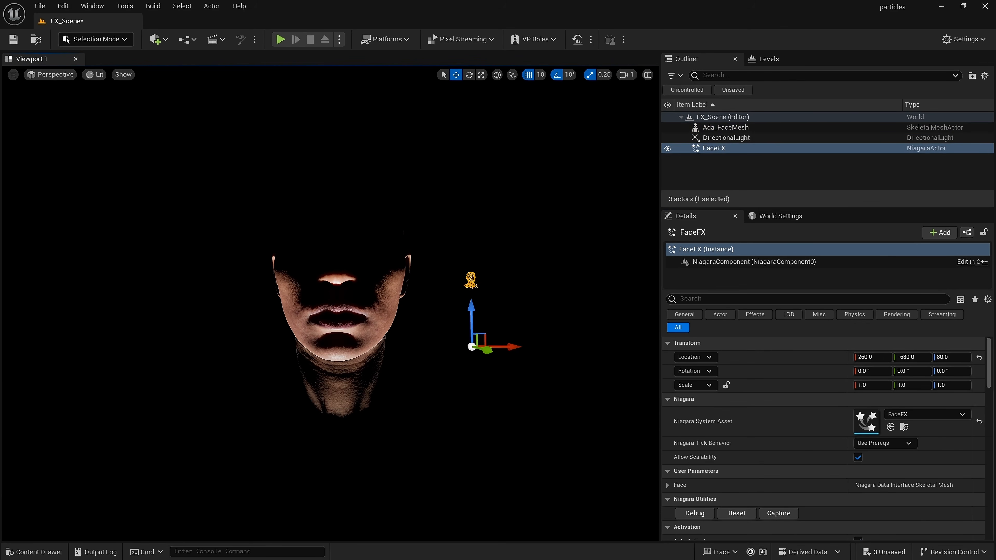
{"action": "left_click", "coordinate": [979, 357]}
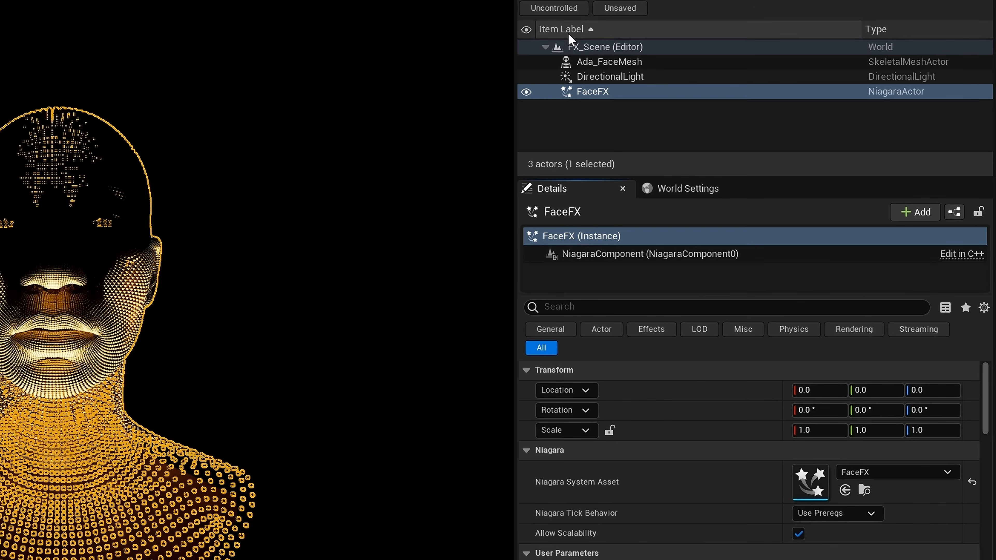
- Attach the FaceFX Niagara actor to the Ada_FaceMesh actor in the level, choosing None as the socket or bone
{"action": "left_click_drag", "start_coordinate": [594, 91], "coordinate": [598, 65]}
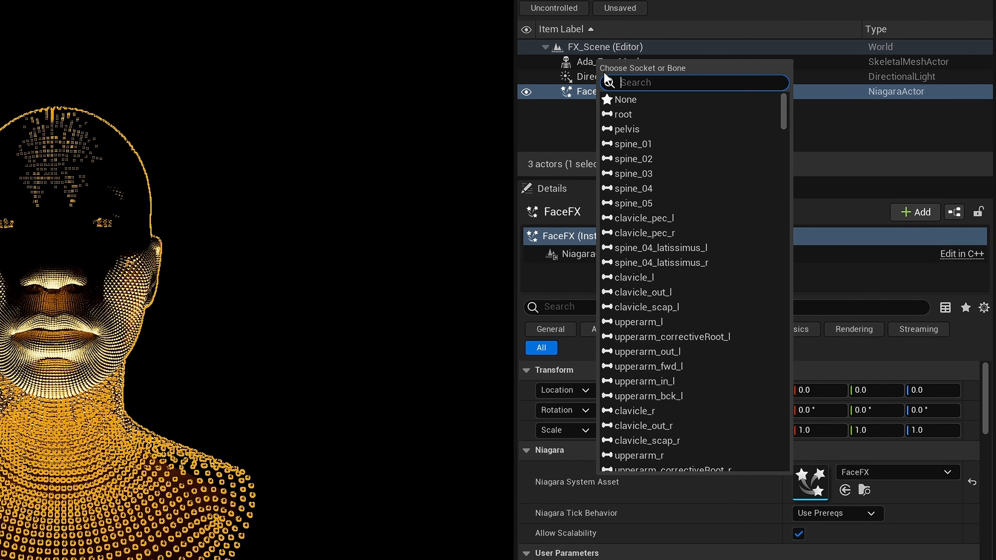
{"action": "left_click", "coordinate": [619, 99]}
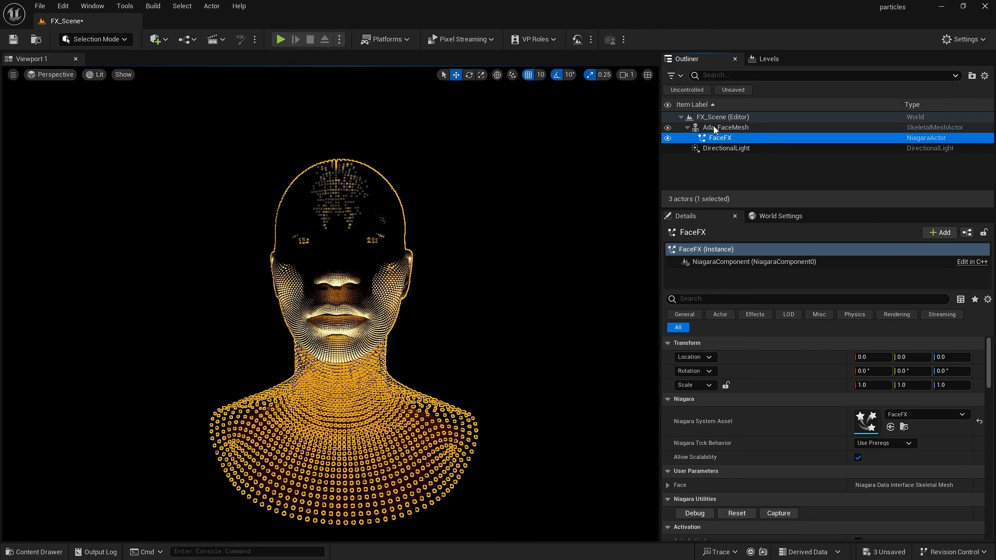
{"action": "left_click", "coordinate": [594, 63]}
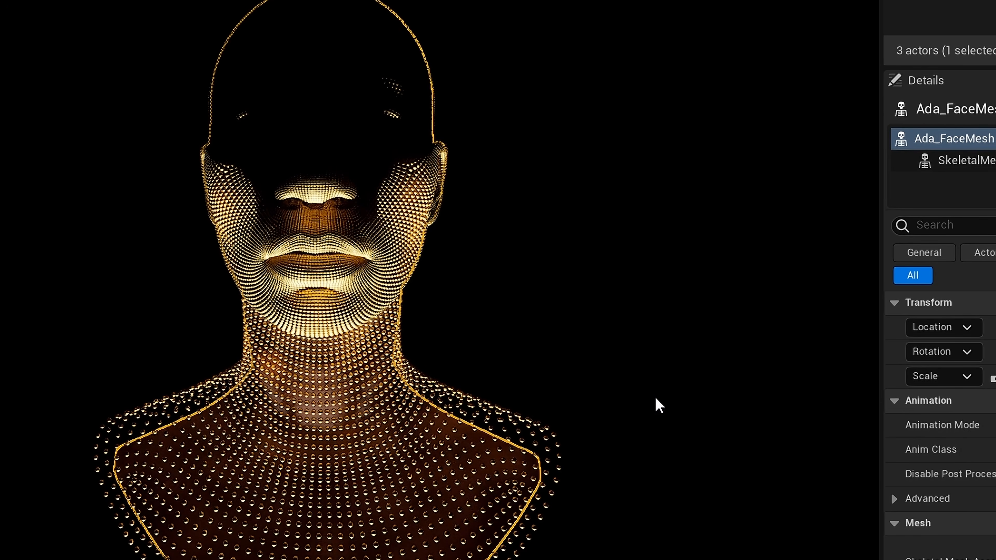
{"action": "key", "text": "Down"}
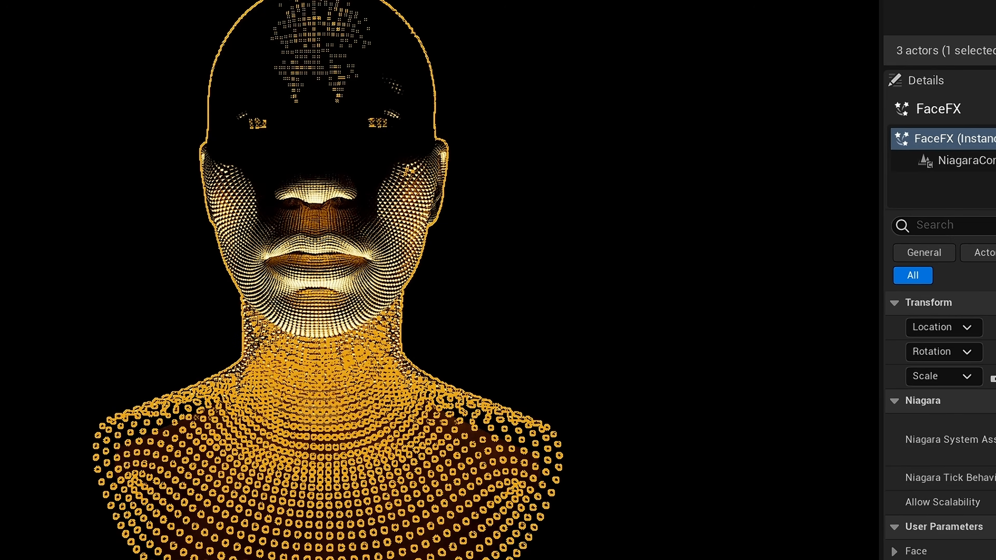
{"action": "left_click", "coordinate": [738, 129]}
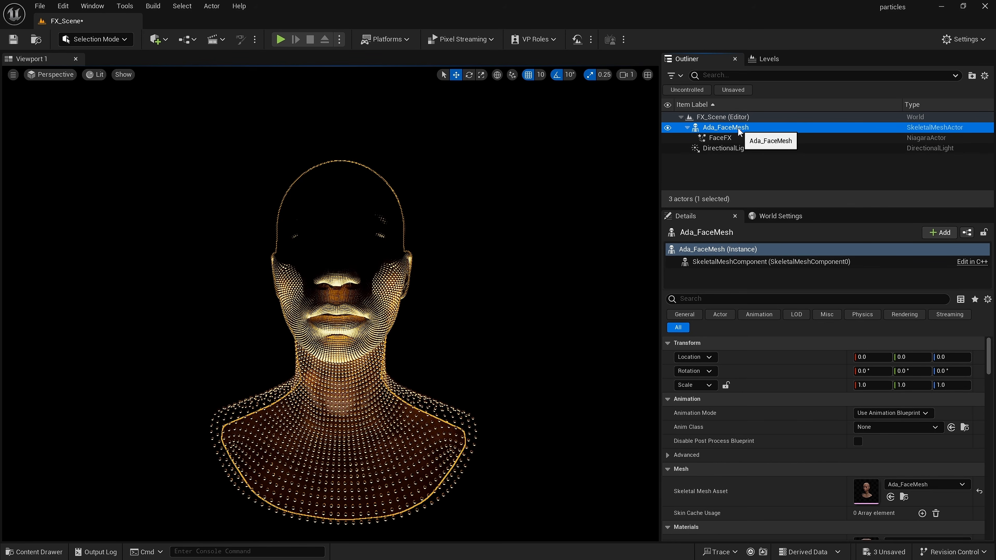
- Enable Cast Shadow on the FaceFX actor and clear the property search
{"action": "left_click", "coordinate": [736, 137]}
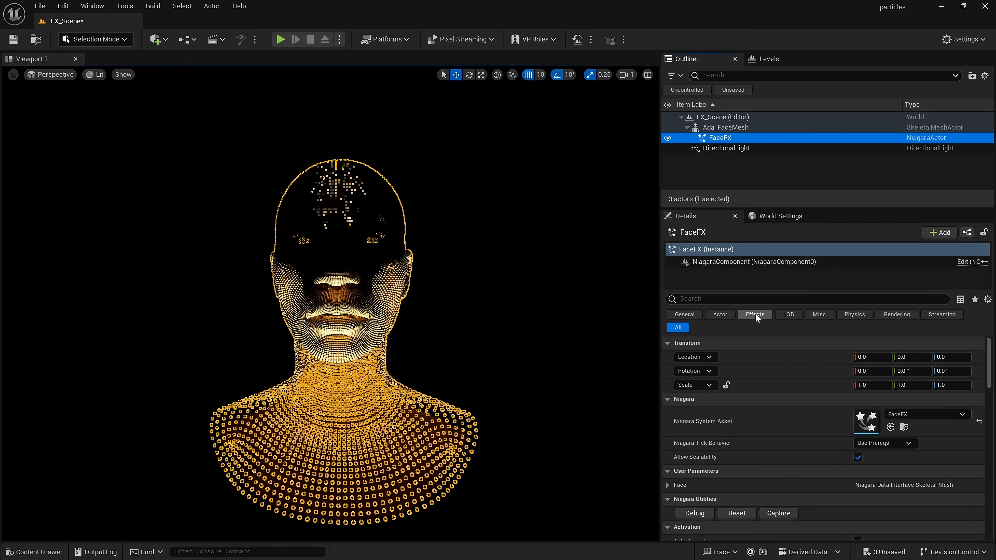
{"action": "left_click", "coordinate": [755, 299]}
{"action": "type", "text": "cast"}
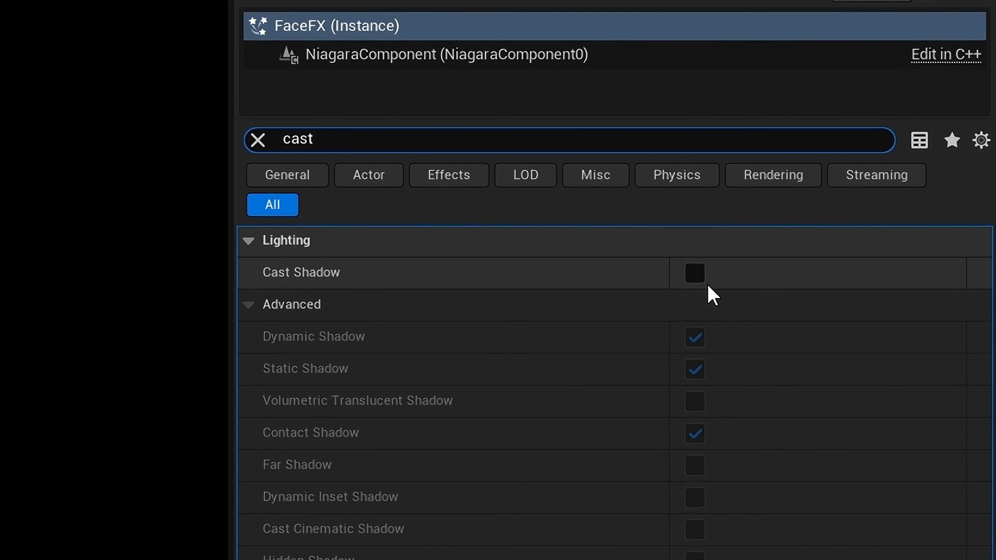
{"action": "left_click", "coordinate": [695, 273]}
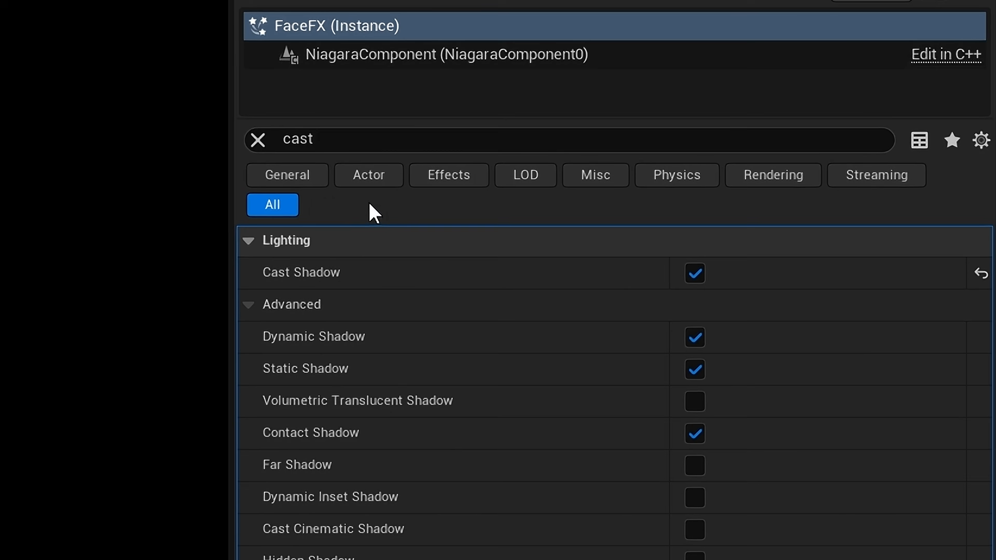
{"action": "left_click", "coordinate": [258, 140]}
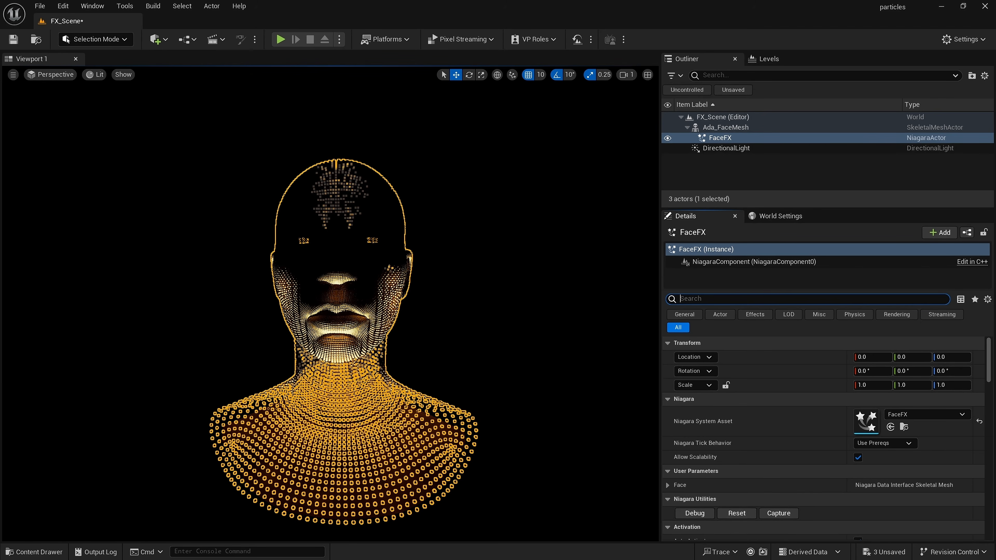
- Set Ada_FaceMesh's Animation Mode to Use Animation Asset and choose mh_arkit_mapping_anim as its Anim to Play
{"action": "left_click", "coordinate": [745, 128]}
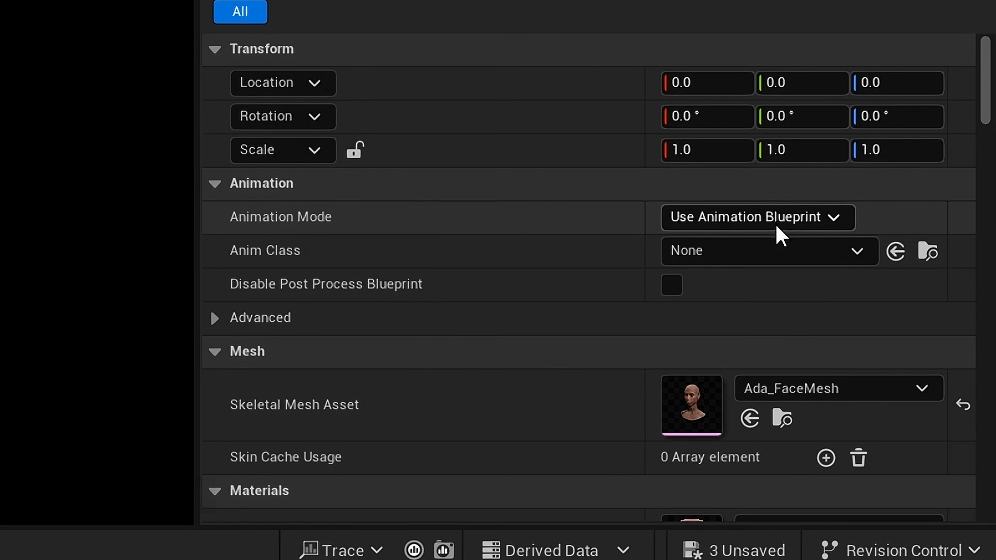
{"action": "left_click", "coordinate": [901, 416]}
{"action": "left_click", "coordinate": [780, 265]}
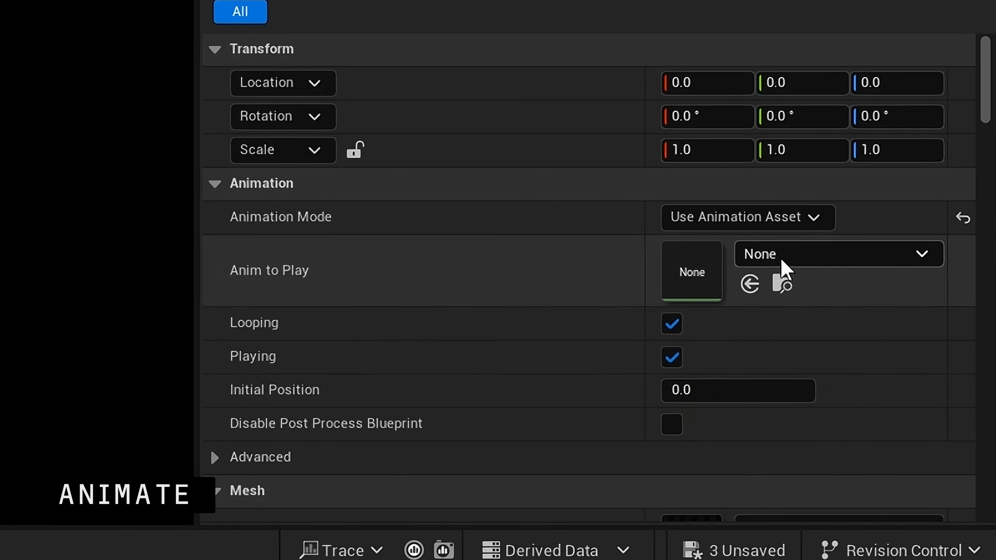
{"action": "left_click", "coordinate": [783, 259]}
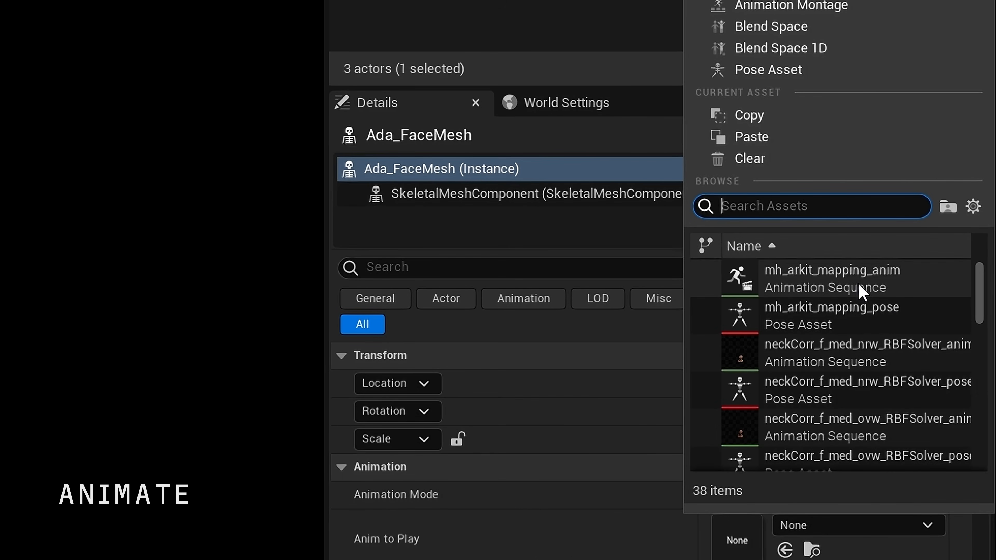
{"action": "left_click", "coordinate": [860, 289]}
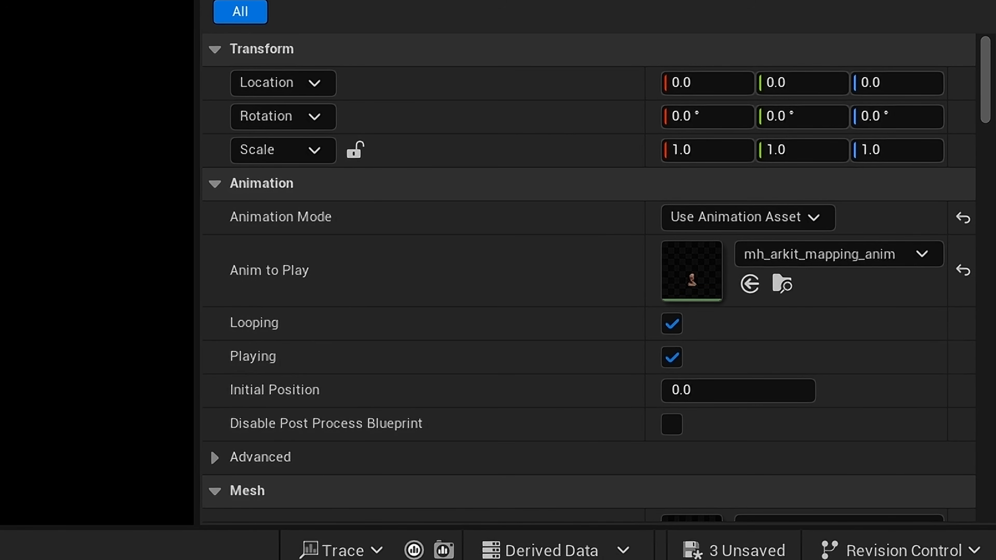
- Simulate the level to preview the animated particle face with the directional light's Y rotation at -468°
{"action": "left_click", "coordinate": [340, 39]}
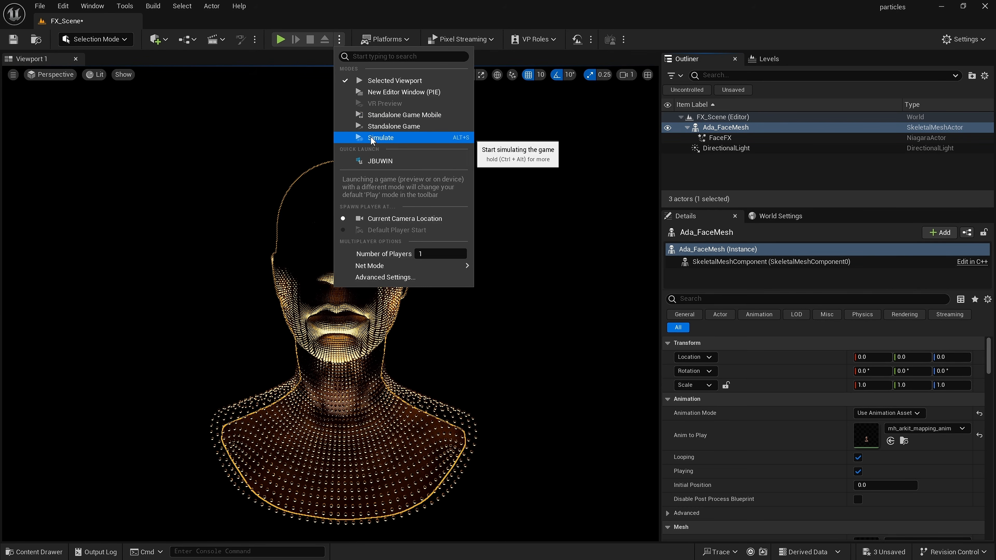
{"action": "left_click", "coordinate": [372, 138]}
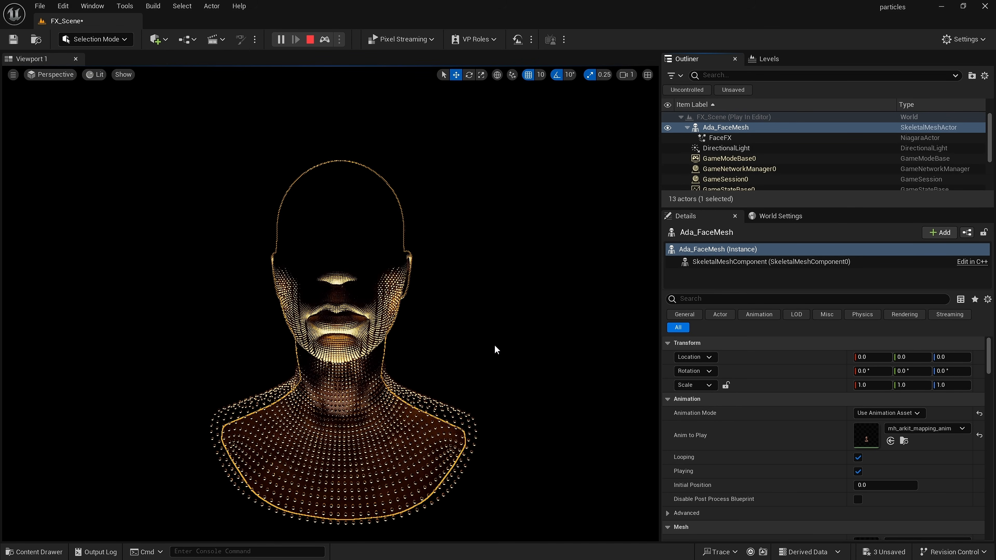
{"action": "left_click", "coordinate": [738, 149]}
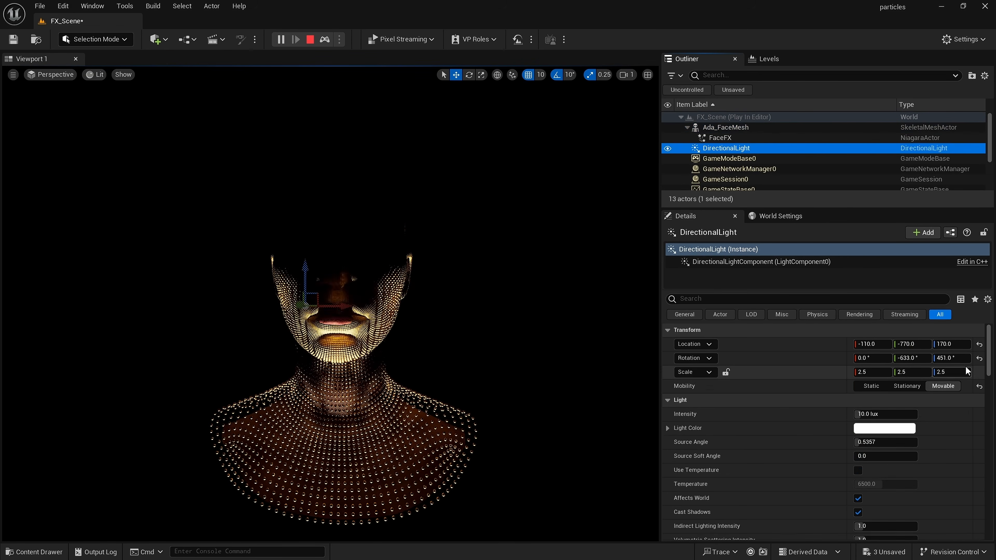
{"action": "mouse_move", "coordinate": [952, 361]}
{"action": "left_mouse_down"}
{"action": "mouse_move", "coordinate": [918, 358]}
{"action": "mouse_move", "coordinate": [960, 358]}
{"action": "mouse_move", "coordinate": [951, 358]}
{"action": "left_mouse_up"}
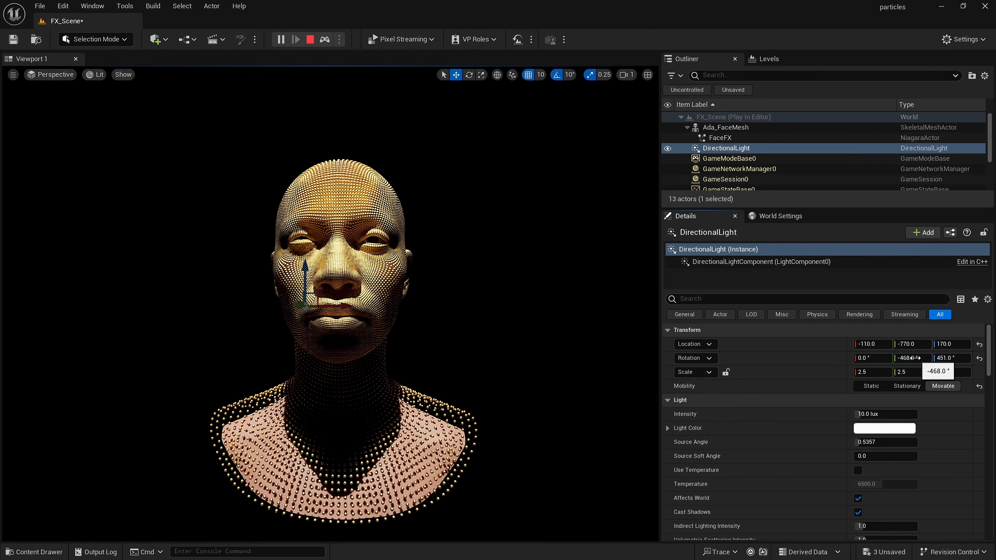
{"action": "right_click_drag", "start_coordinate": [331, 304], "coordinate": [345, 302]}
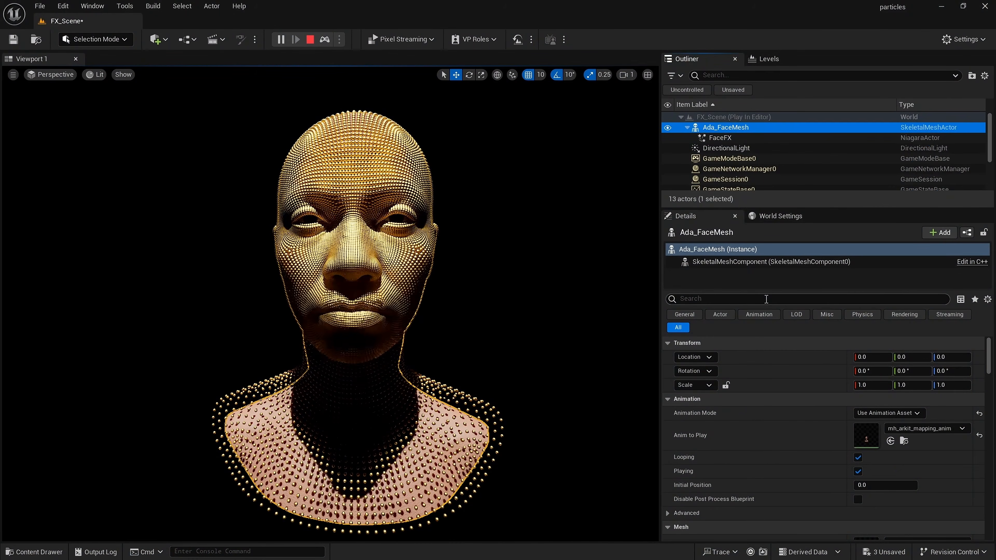
{"action": "left_click", "coordinate": [763, 298]}
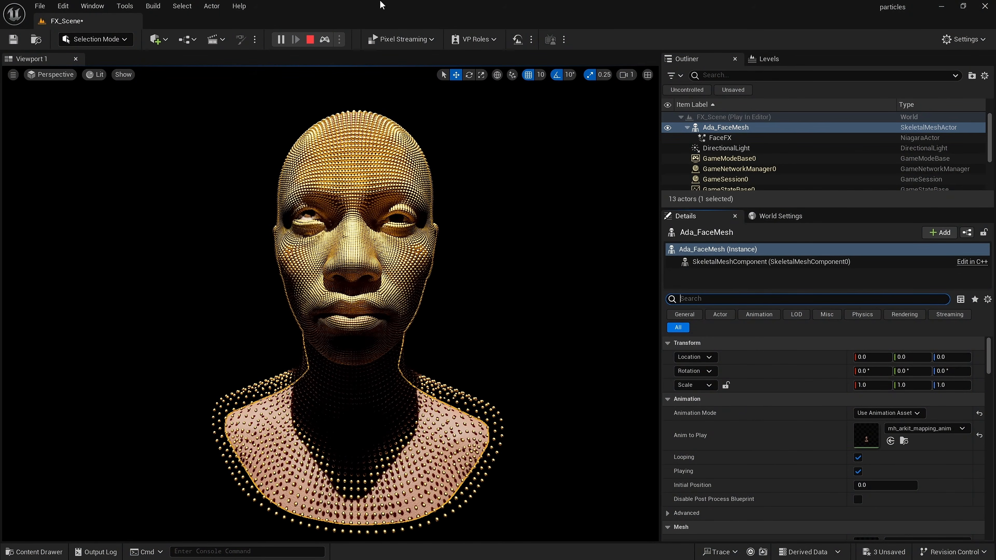
{"action": "left_click", "coordinate": [310, 38]}
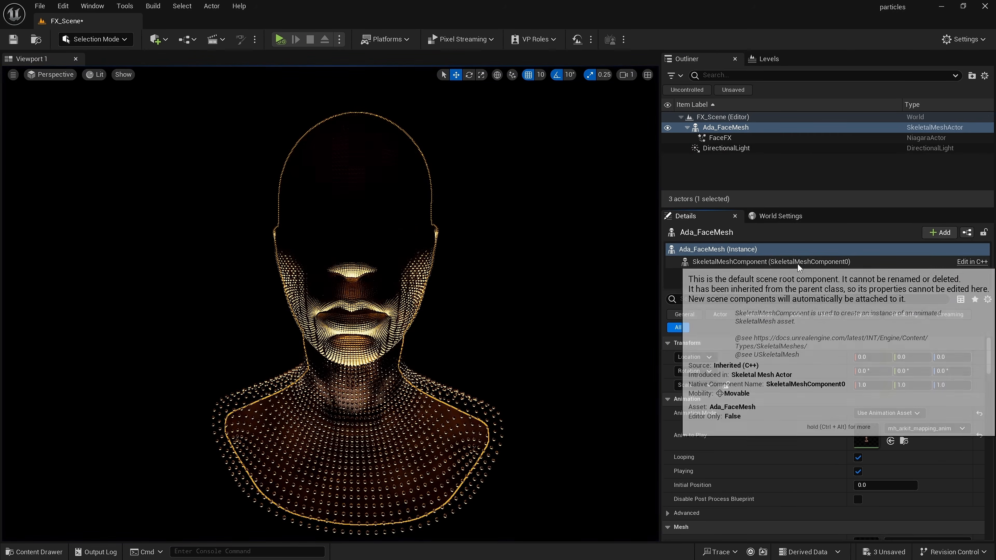
- Set the directional light's Y rotation to -451° so it lights the particle face from above
{"action": "left_click", "coordinate": [727, 149]}
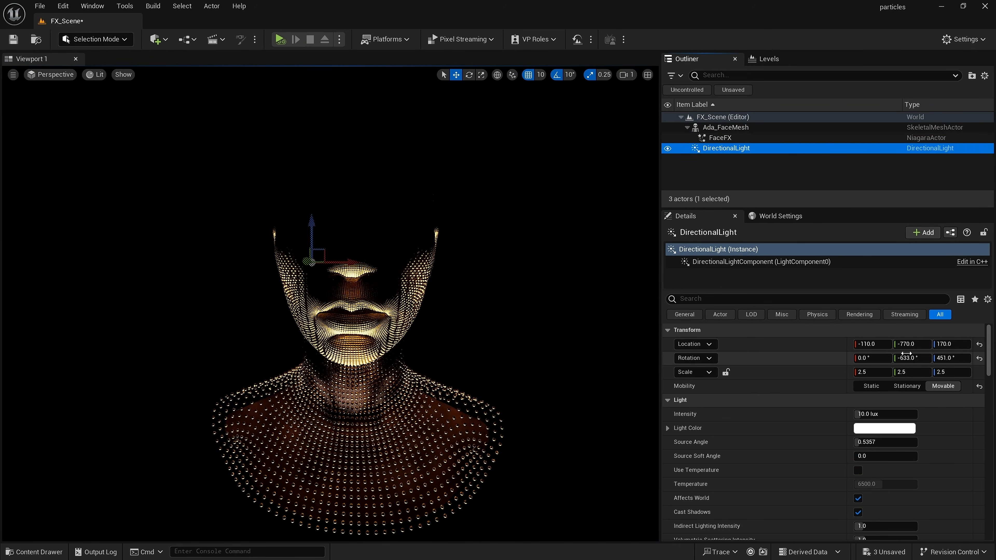
{"action": "left_click_drag", "start_coordinate": [912, 358], "coordinate": [981, 359]}
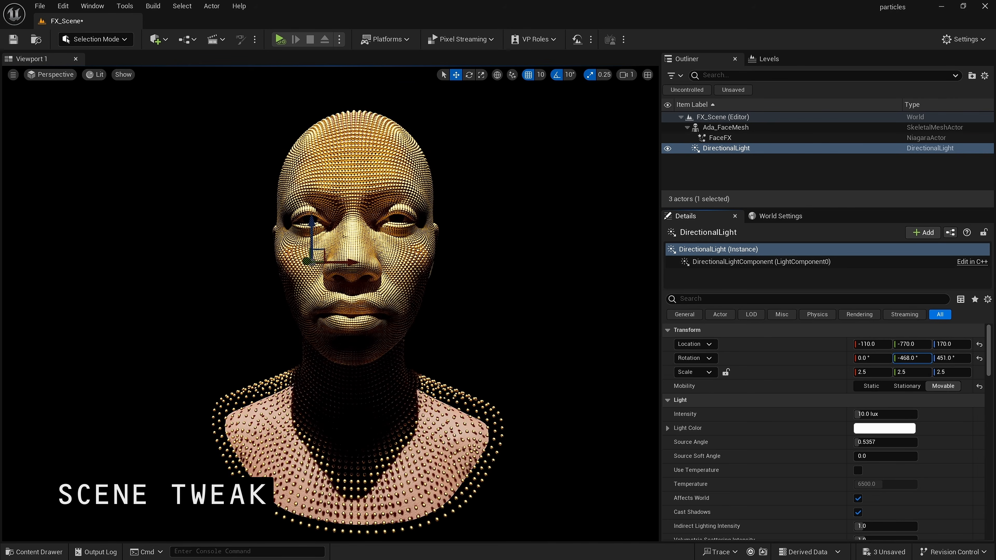
{"action": "mouse_move", "coordinate": [981, 359]}
{"action": "left_mouse_down"}
{"action": "mouse_move", "coordinate": [910, 358]}
{"action": "mouse_move", "coordinate": [977, 358]}
{"action": "left_mouse_up"}
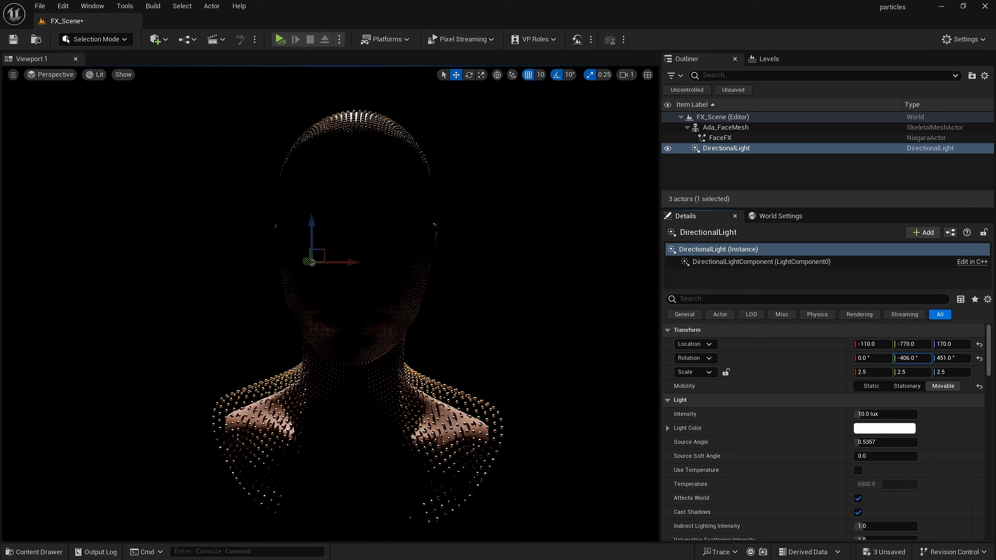
{"action": "mouse_move", "coordinate": [912, 358]}
{"action": "left_mouse_down"}
{"action": "mouse_move", "coordinate": [900, 358]}
{"action": "mouse_move", "coordinate": [911, 358]}
{"action": "left_mouse_up"}
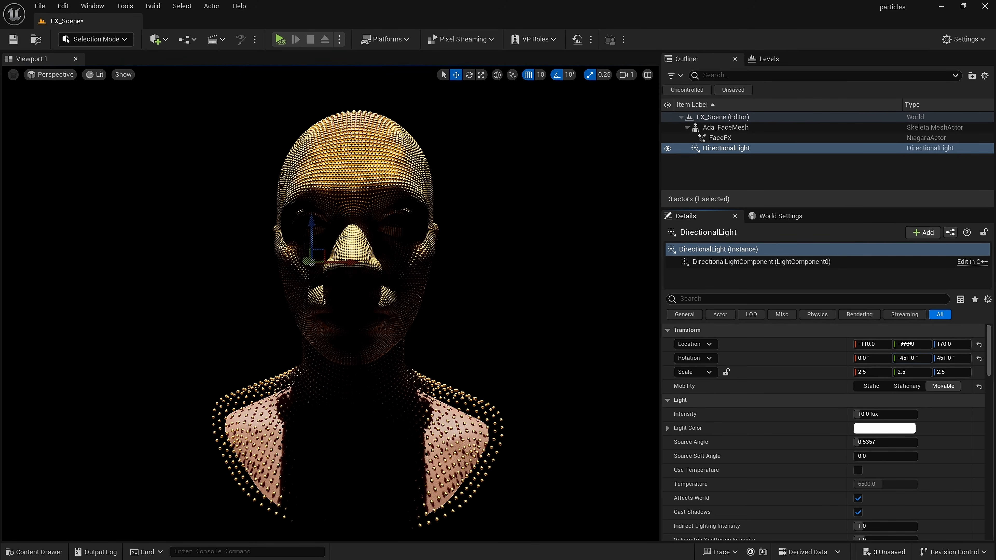
- Turn off Visible on Ada_FaceMesh and set its Visibility Based Anim Tick Option to Always Tick Pose and Refresh Bones
{"action": "left_click", "coordinate": [756, 128]}
{"action": "left_click", "coordinate": [779, 300]}
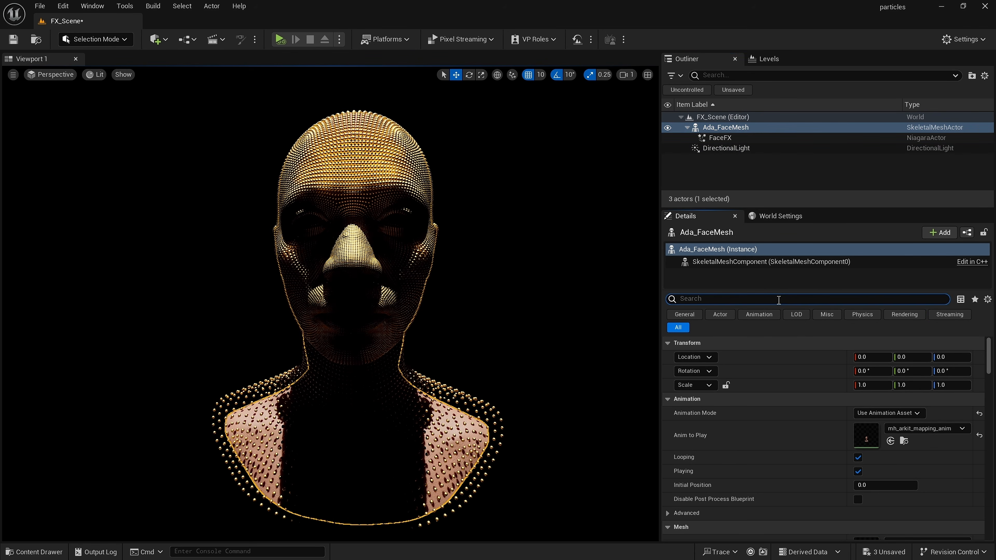
{"action": "type", "text": "vis"}
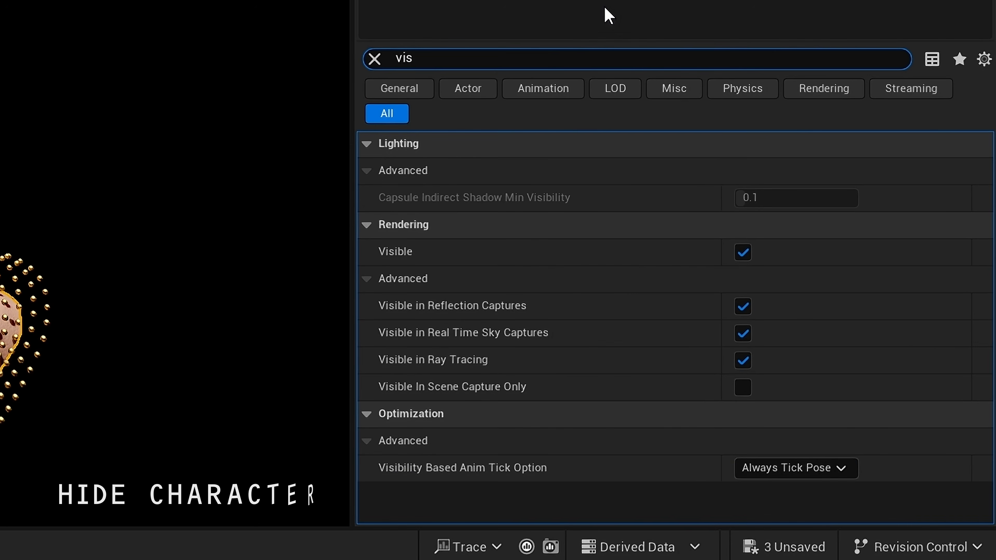
{"action": "left_click", "coordinate": [741, 258]}
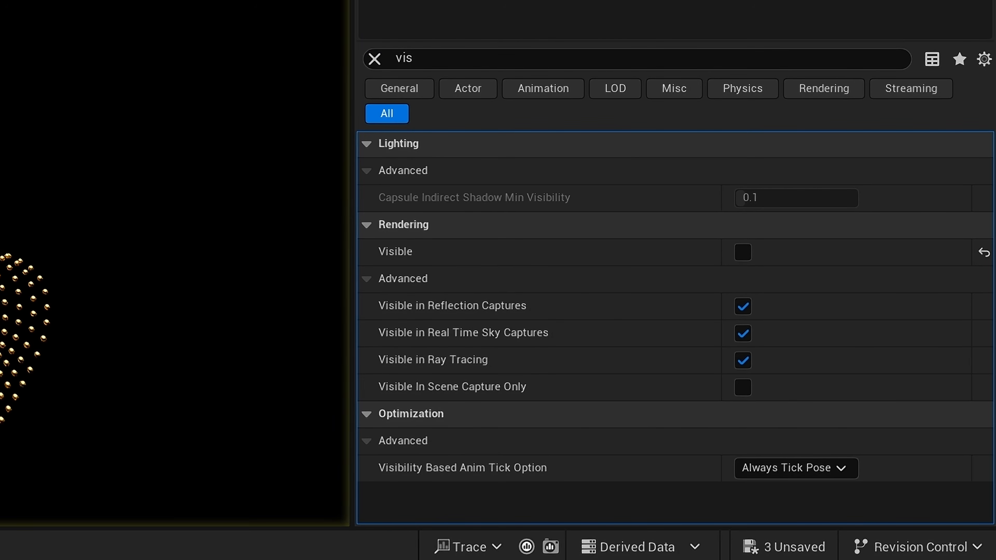
{"action": "left_click", "coordinate": [838, 469]}
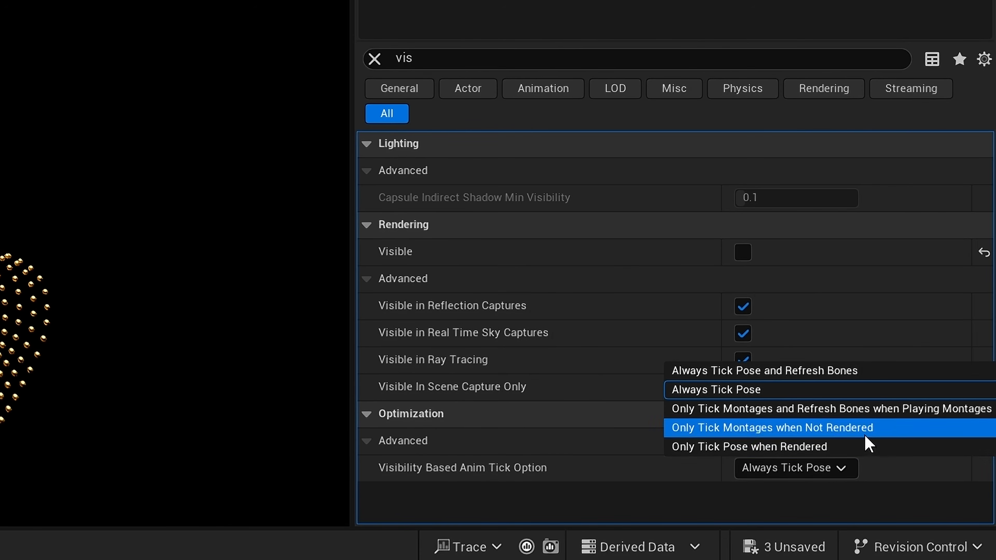
{"action": "left_click", "coordinate": [810, 373]}
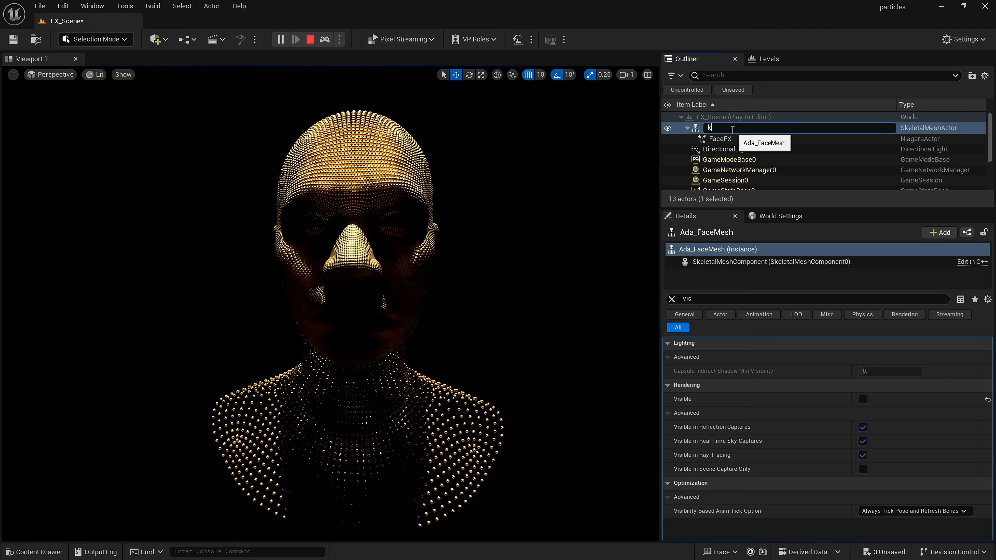
- Rename the Ada_FaceMesh actor to "face" in the running simulation
{"action": "key", "text": "BackSpace"}
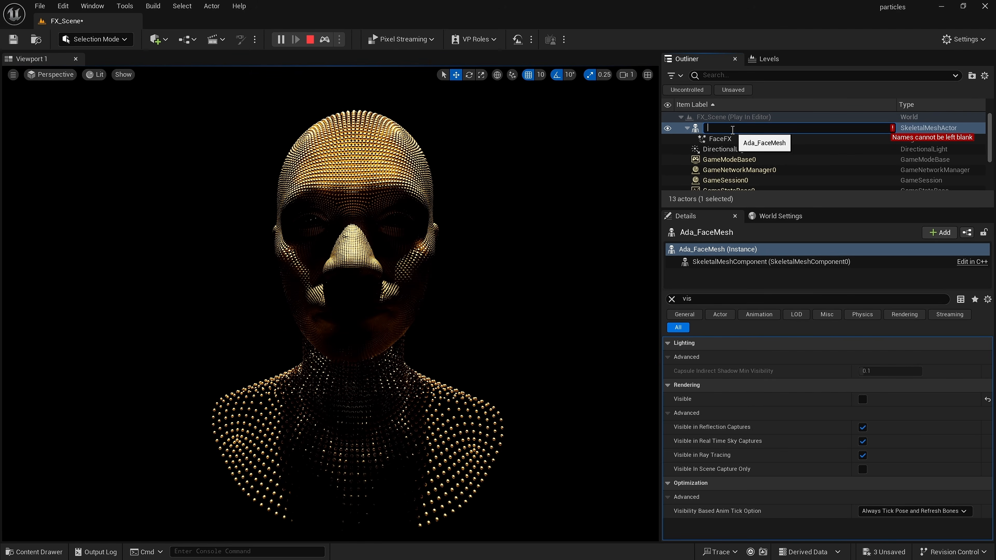
{"action": "type", "text": "face"}
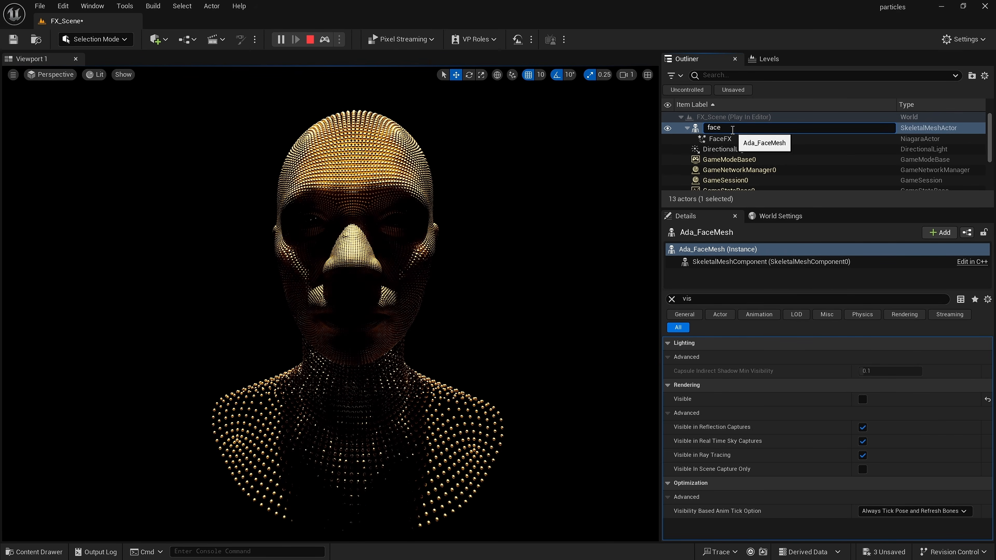
{"action": "key", "text": "Return"}
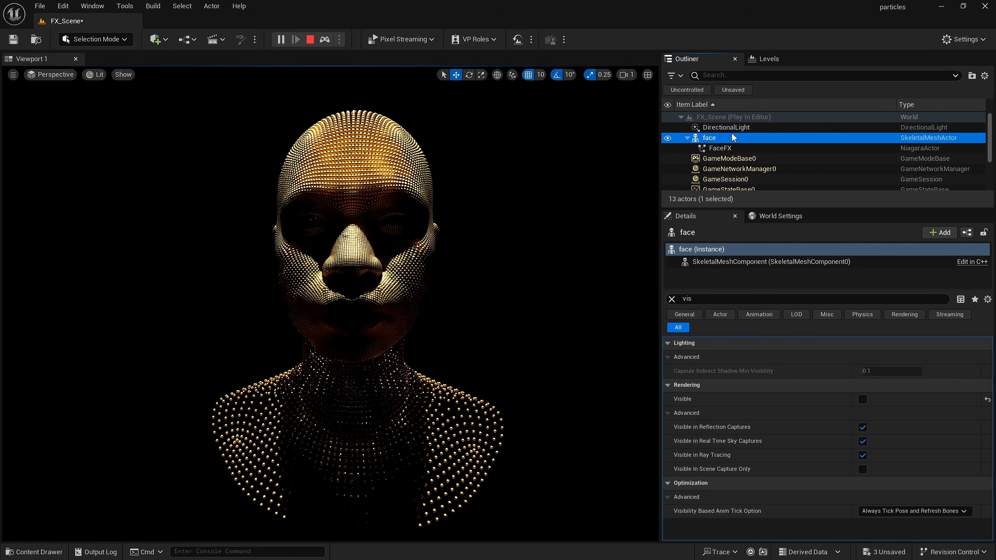
{"action": "key", "text": "k"}
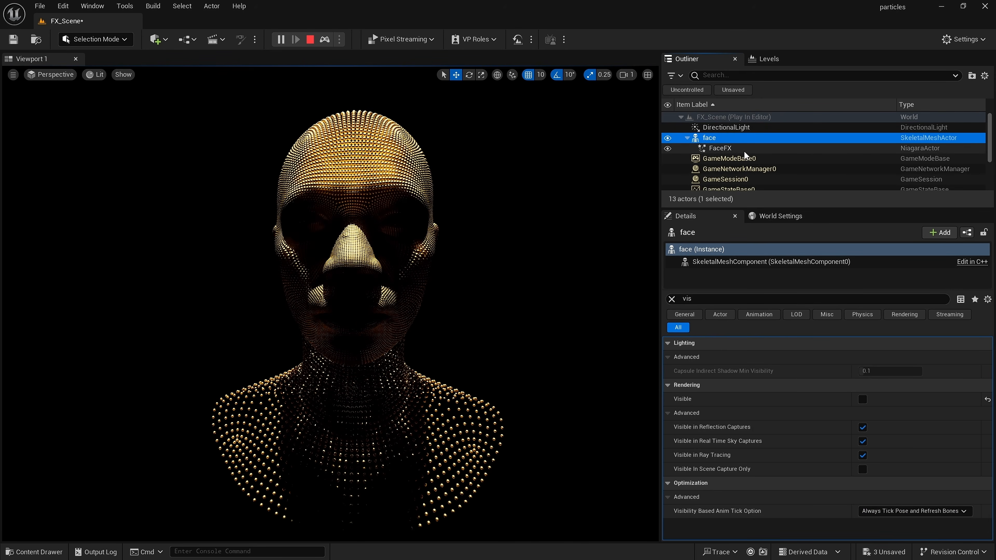
- Set the directional light's Z rotation to 474° and rotate it about its Y axis to relight the simulated particle face
{"action": "left_click", "coordinate": [745, 128]}
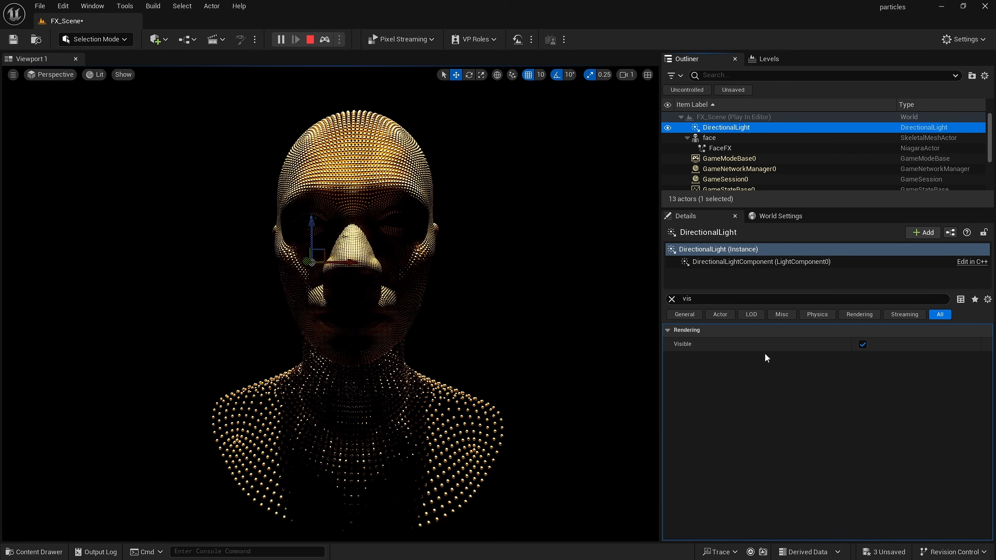
{"action": "left_click", "coordinate": [672, 300]}
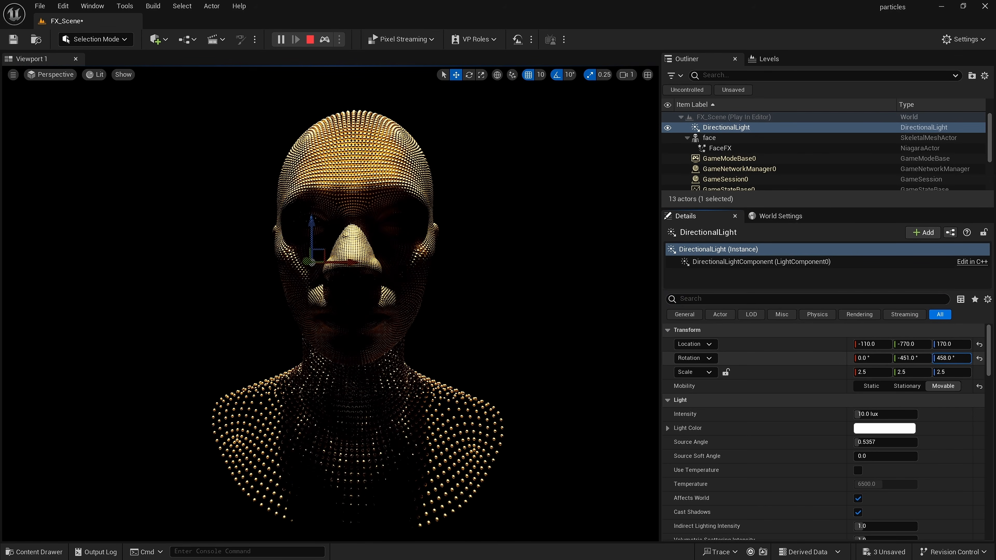
{"action": "left_click_drag", "start_coordinate": [952, 358], "coordinate": [987, 358]}
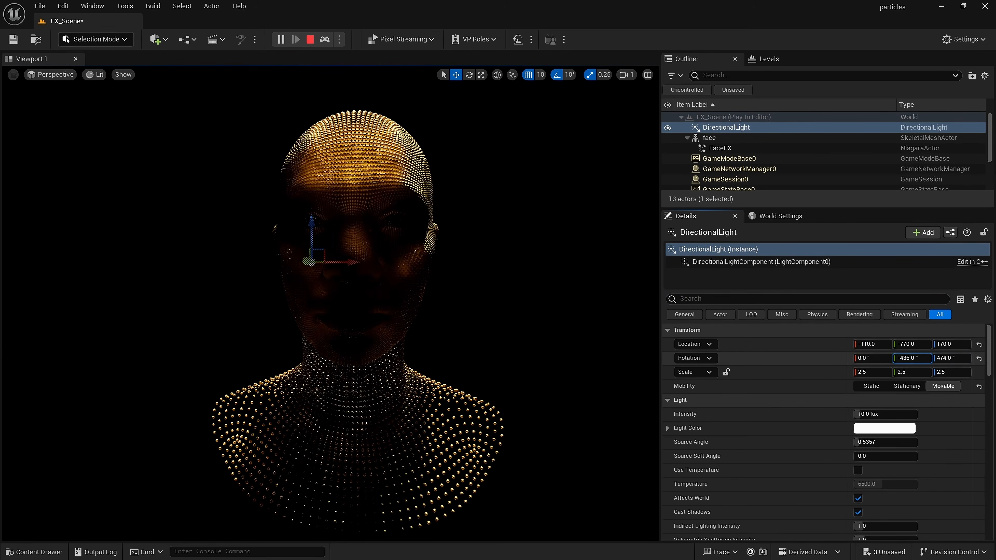
{"action": "left_click_drag", "start_coordinate": [912, 358], "coordinate": [941, 358]}
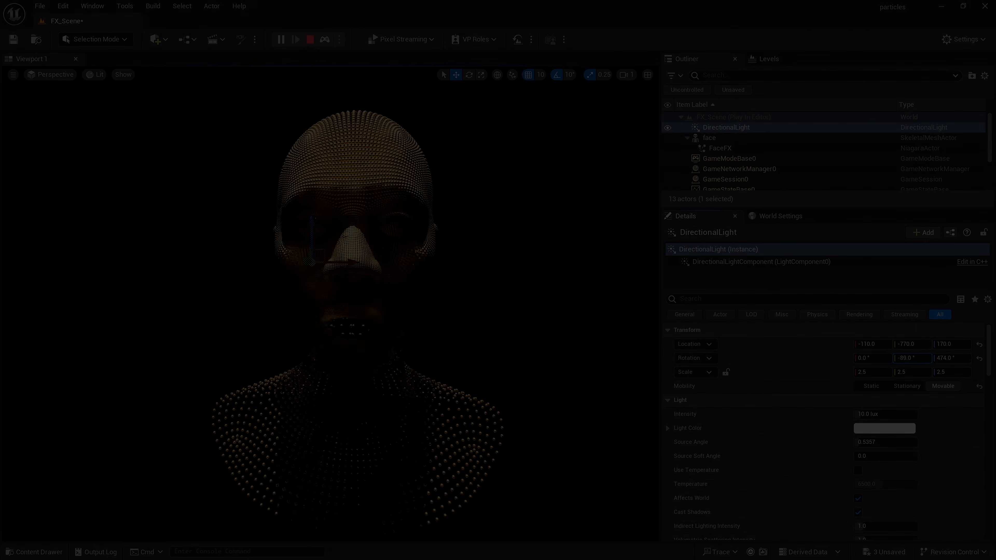